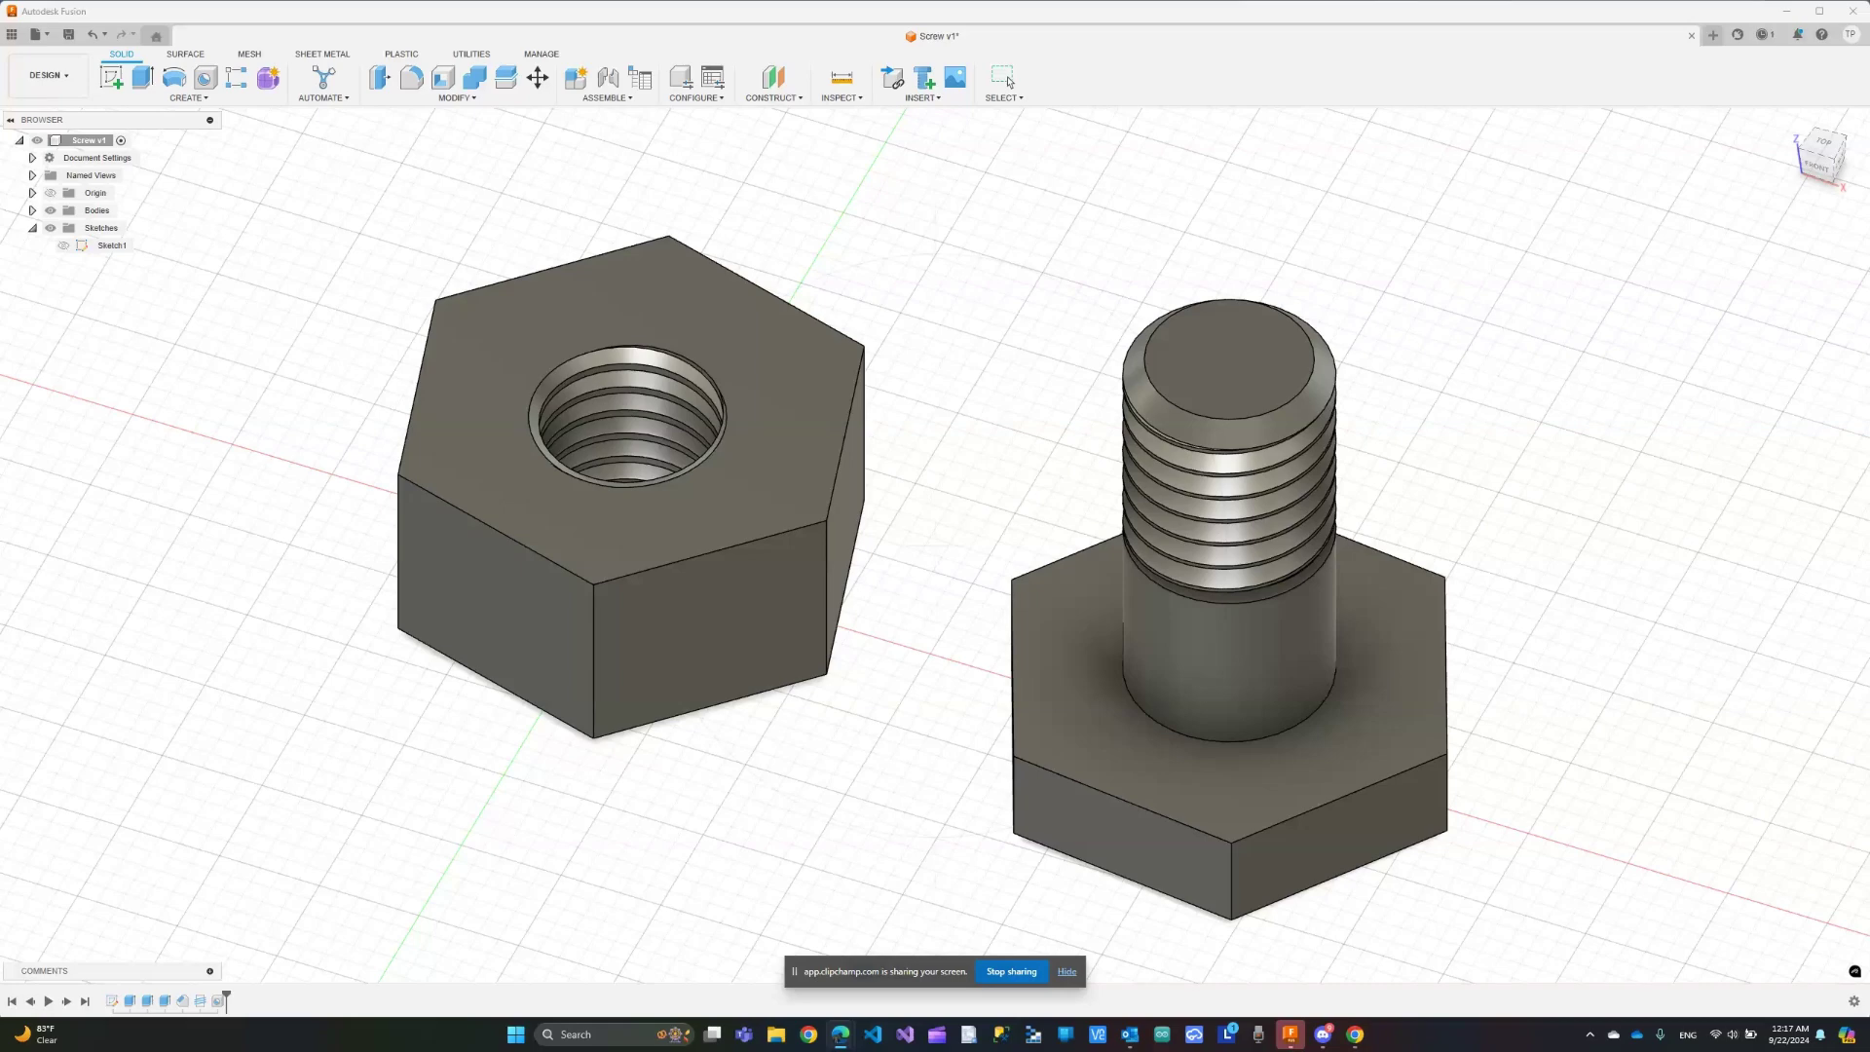
Dismiss the sharing notice and start a new design sketching on the XY ground plane
click(1067, 971)
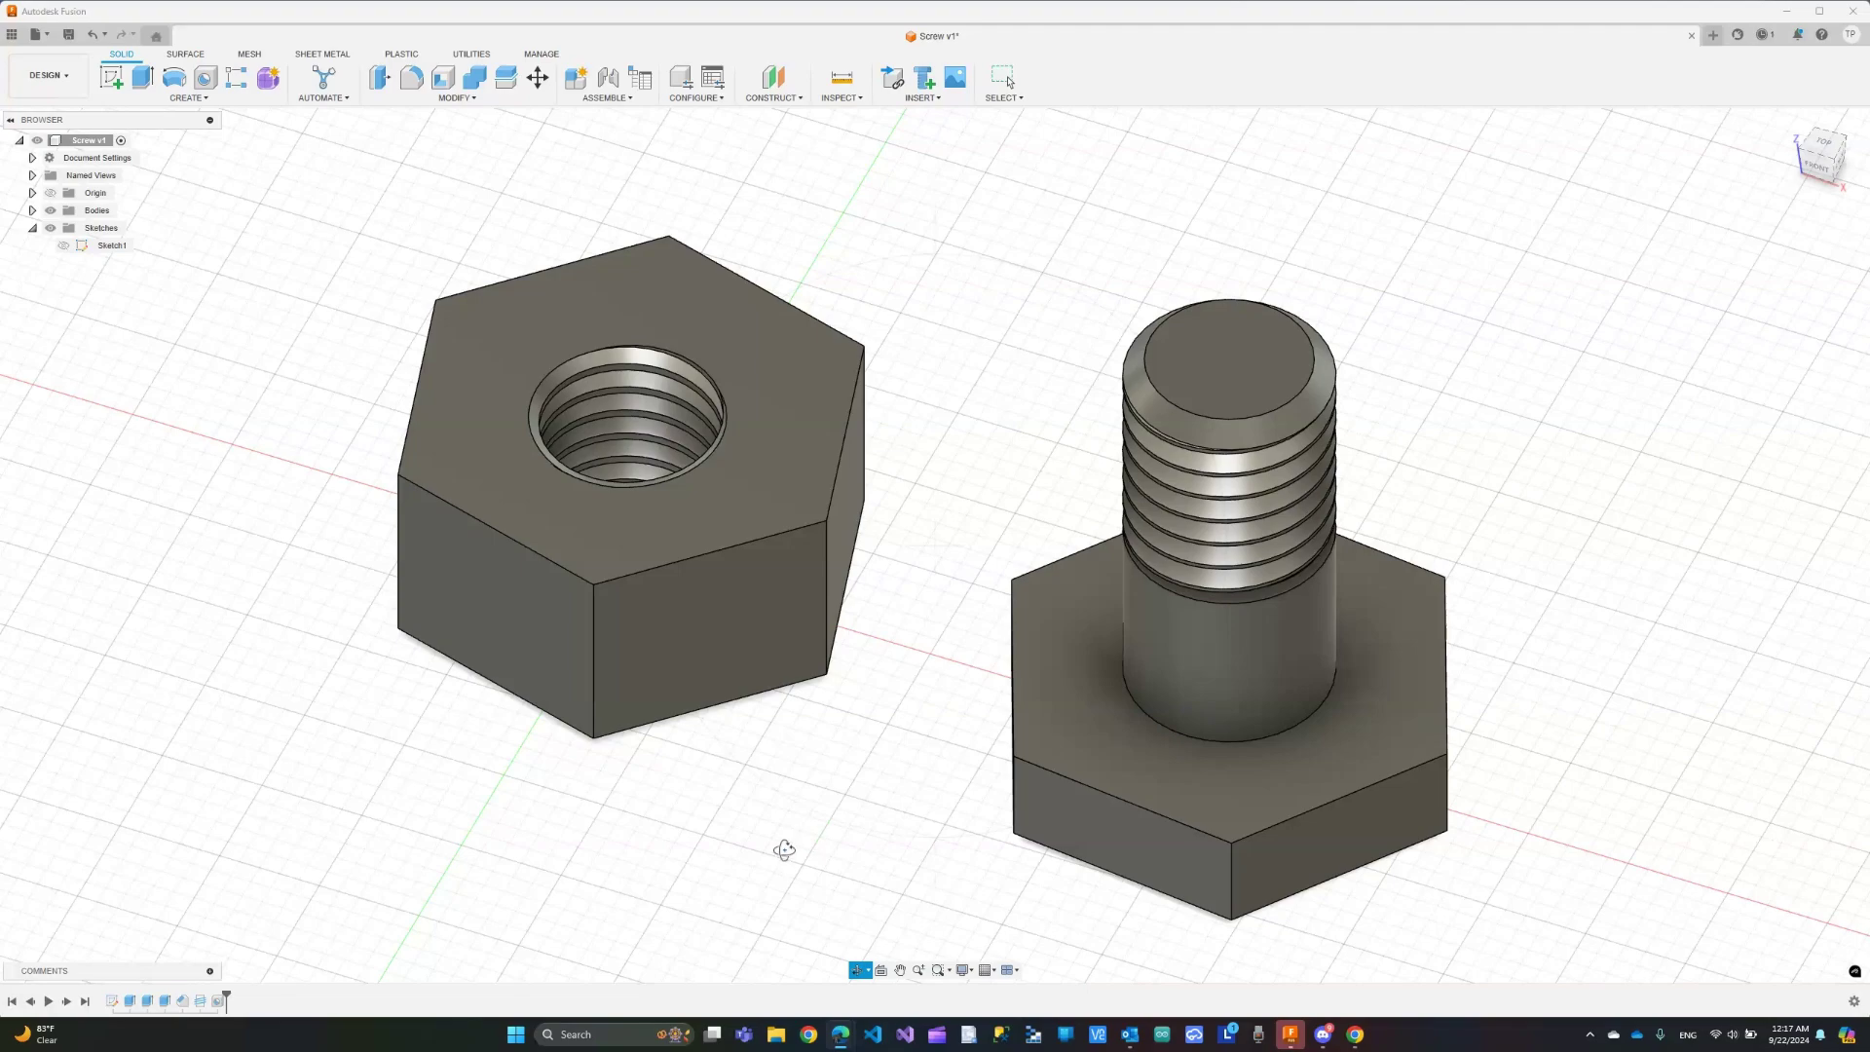
mouse_move(784, 850)
shift+middle_down()
mouse_move(832, 858)
mouse_move(776, 860)
mouse_move(799, 858)
shift+middle_up()
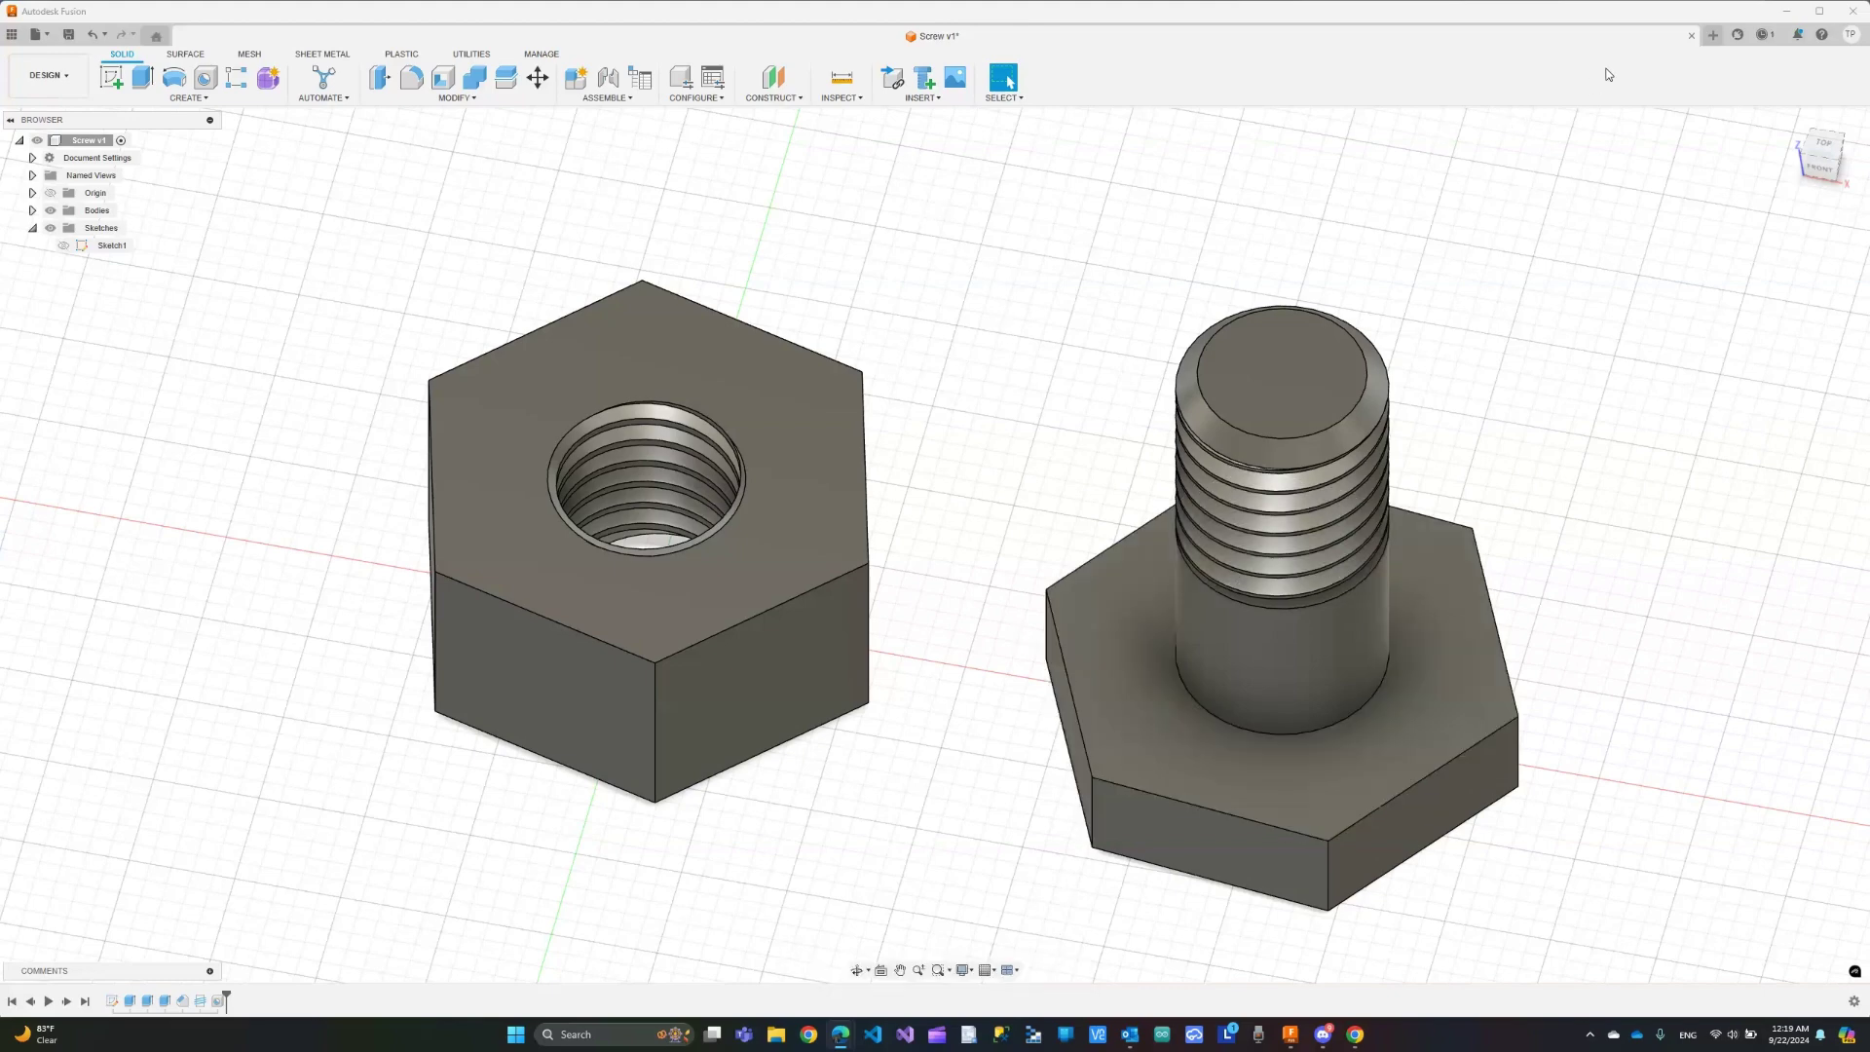
click(1713, 37)
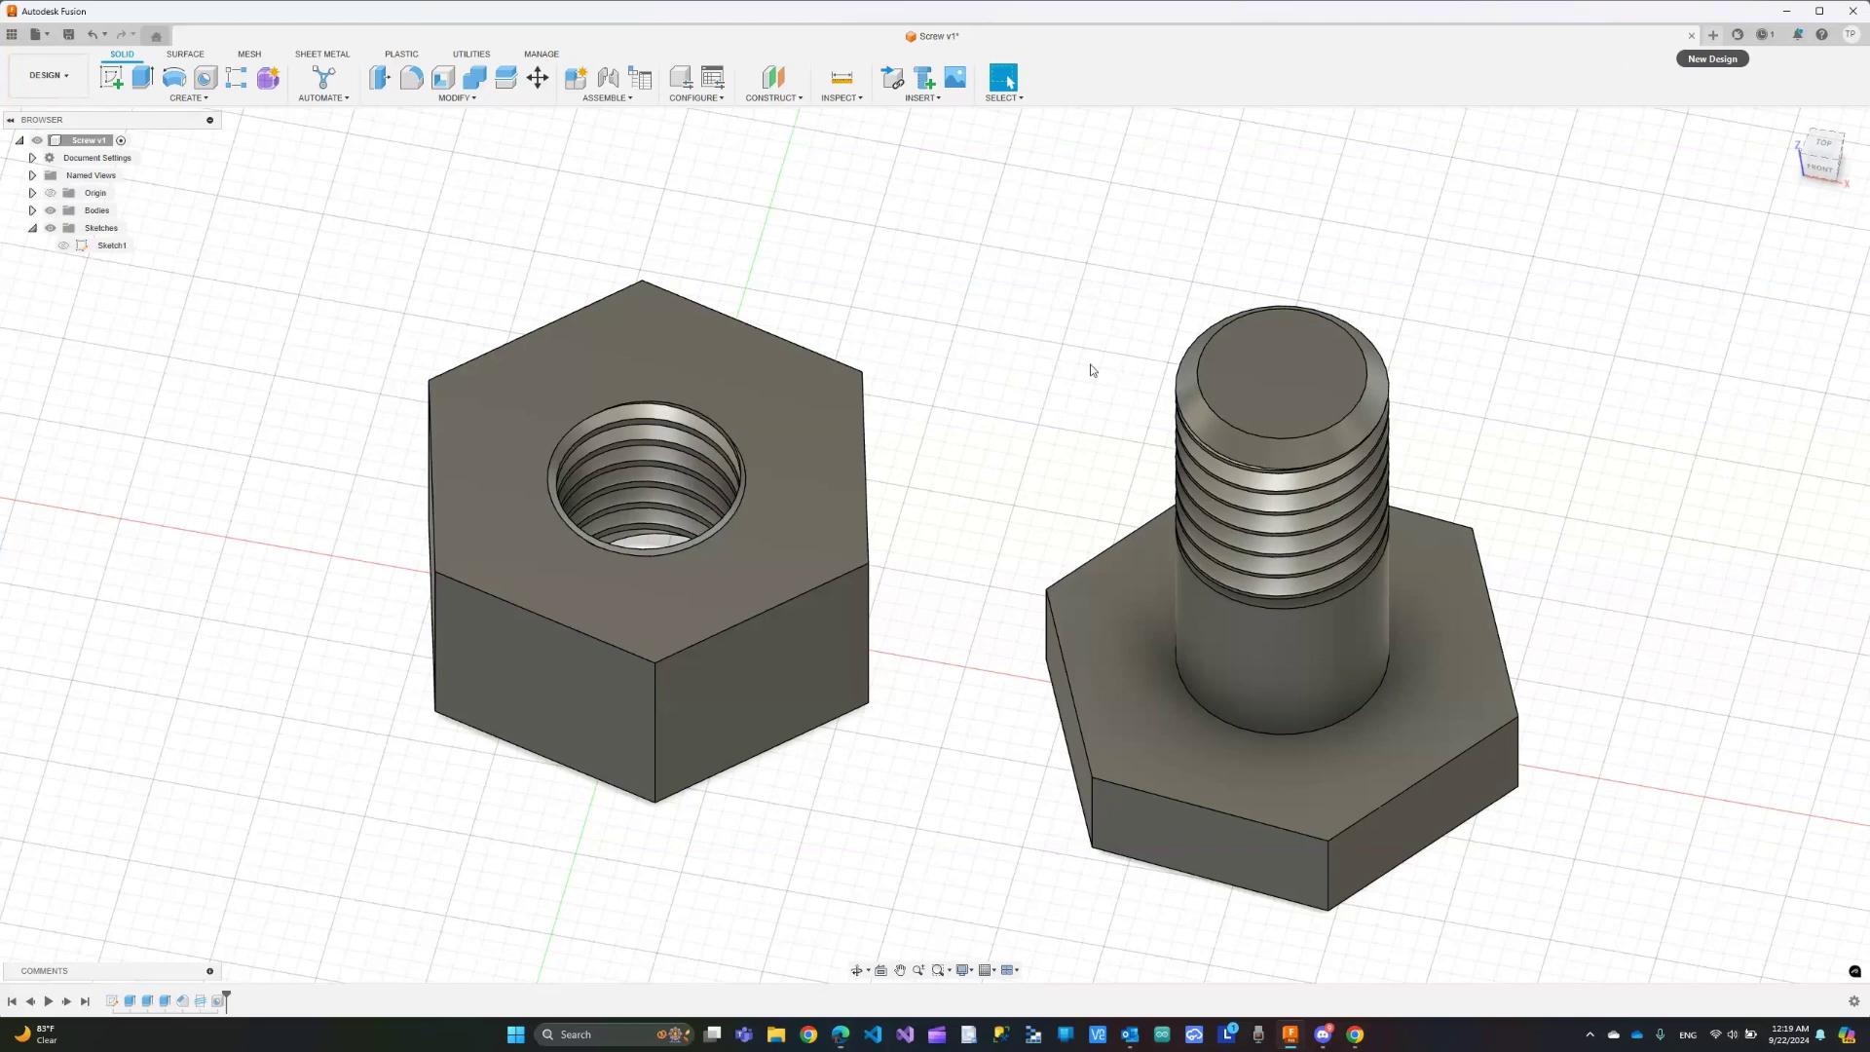
click(105, 85)
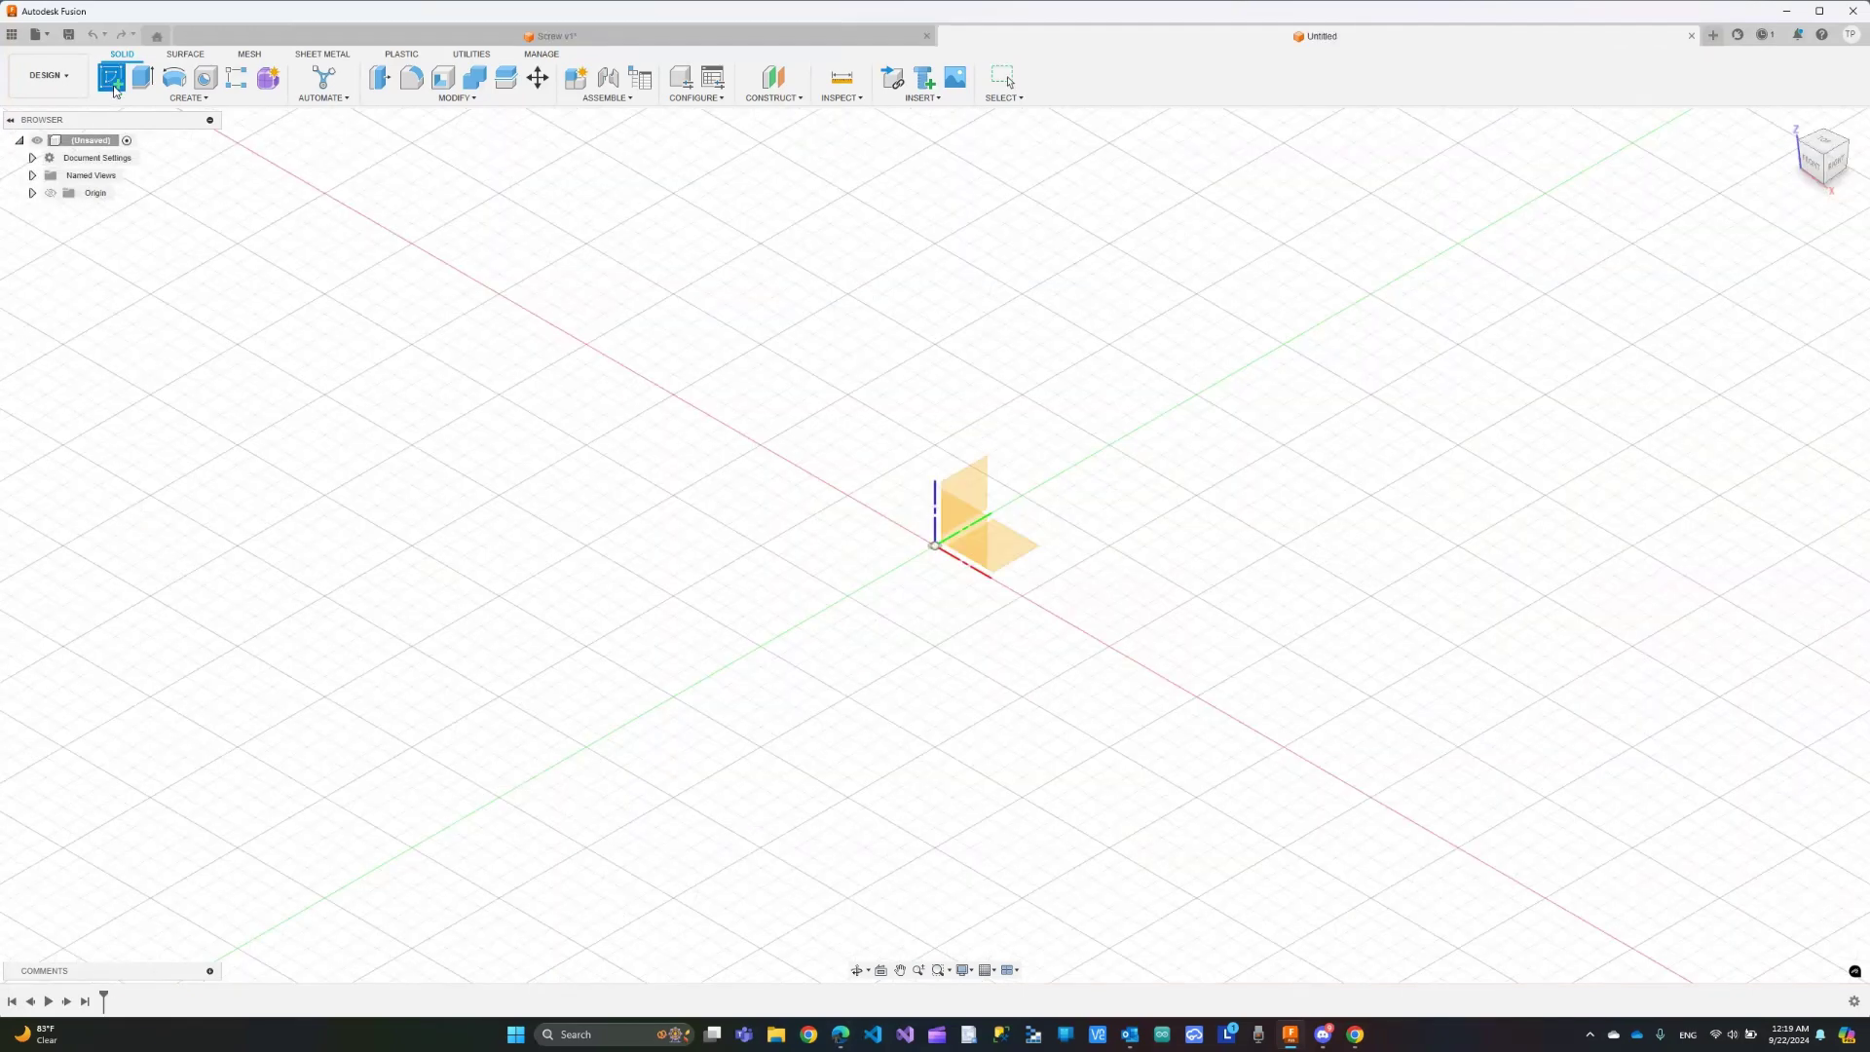
click(1007, 553)
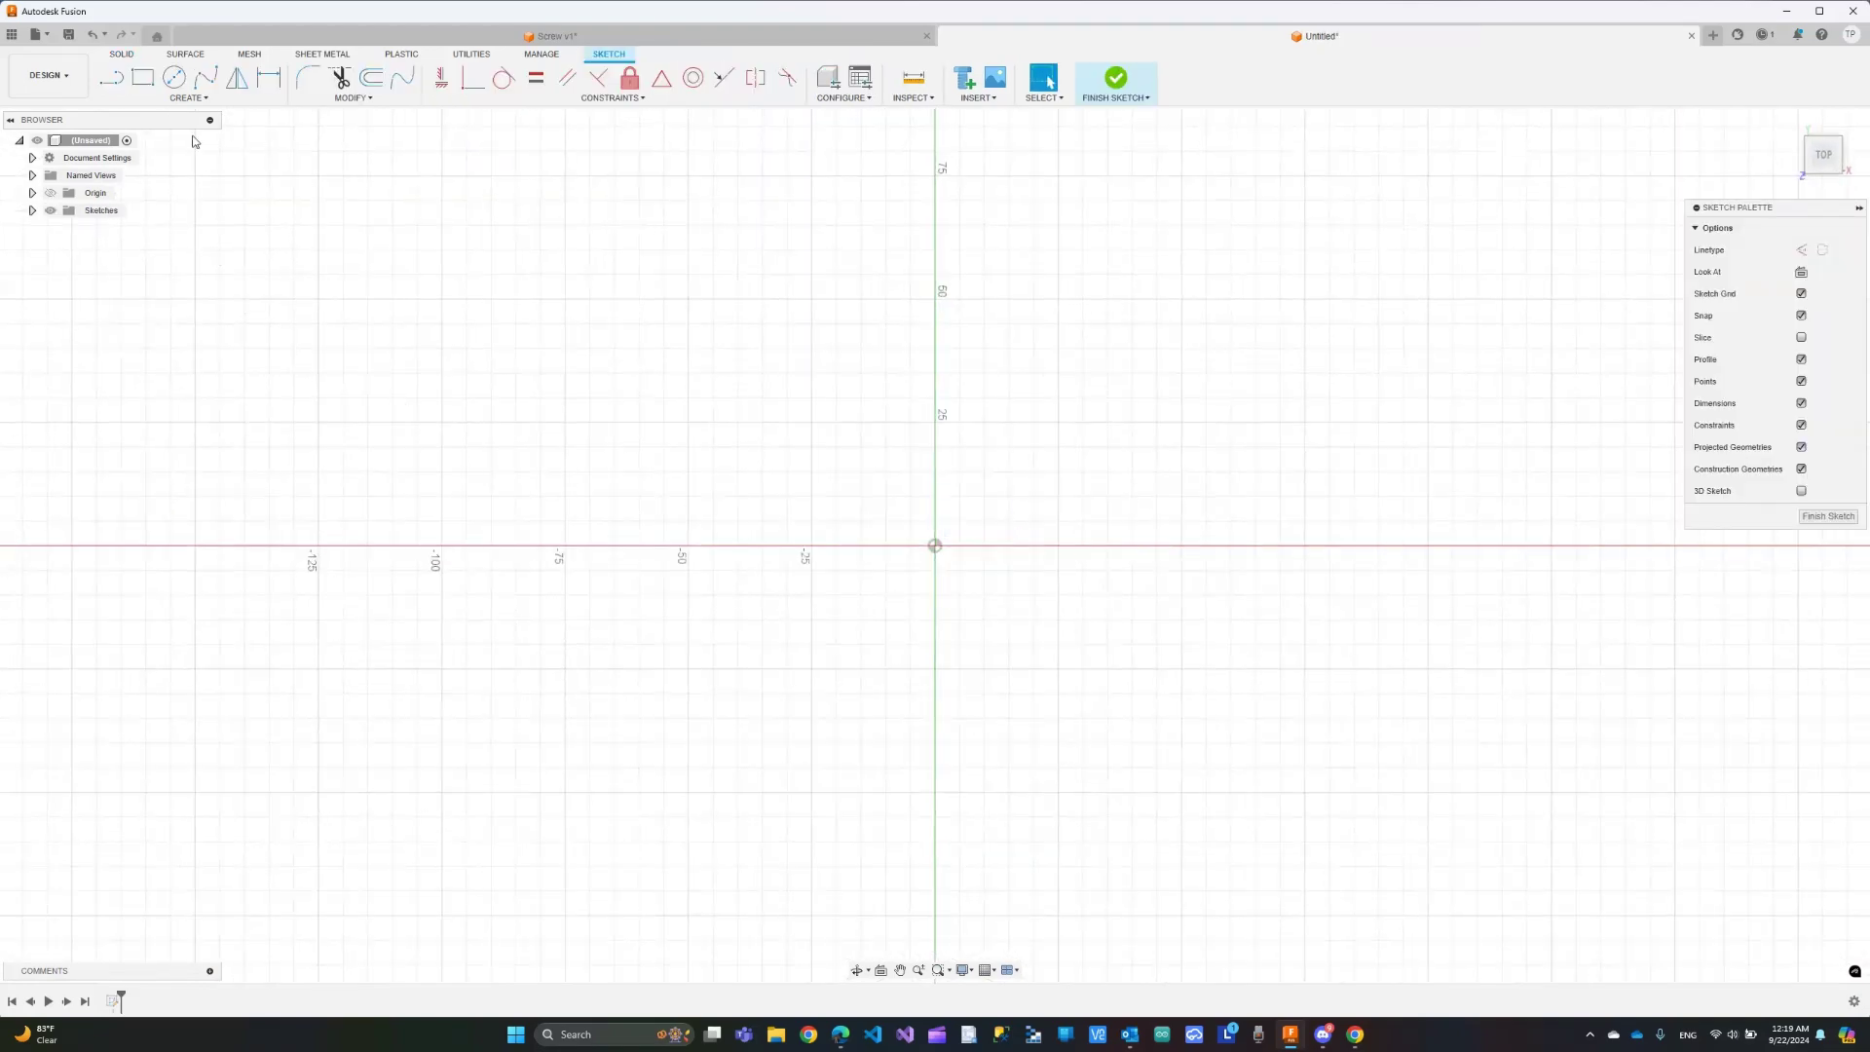
Draw a circumscribed hexagon of radius 15 centred on the origin
click(181, 97)
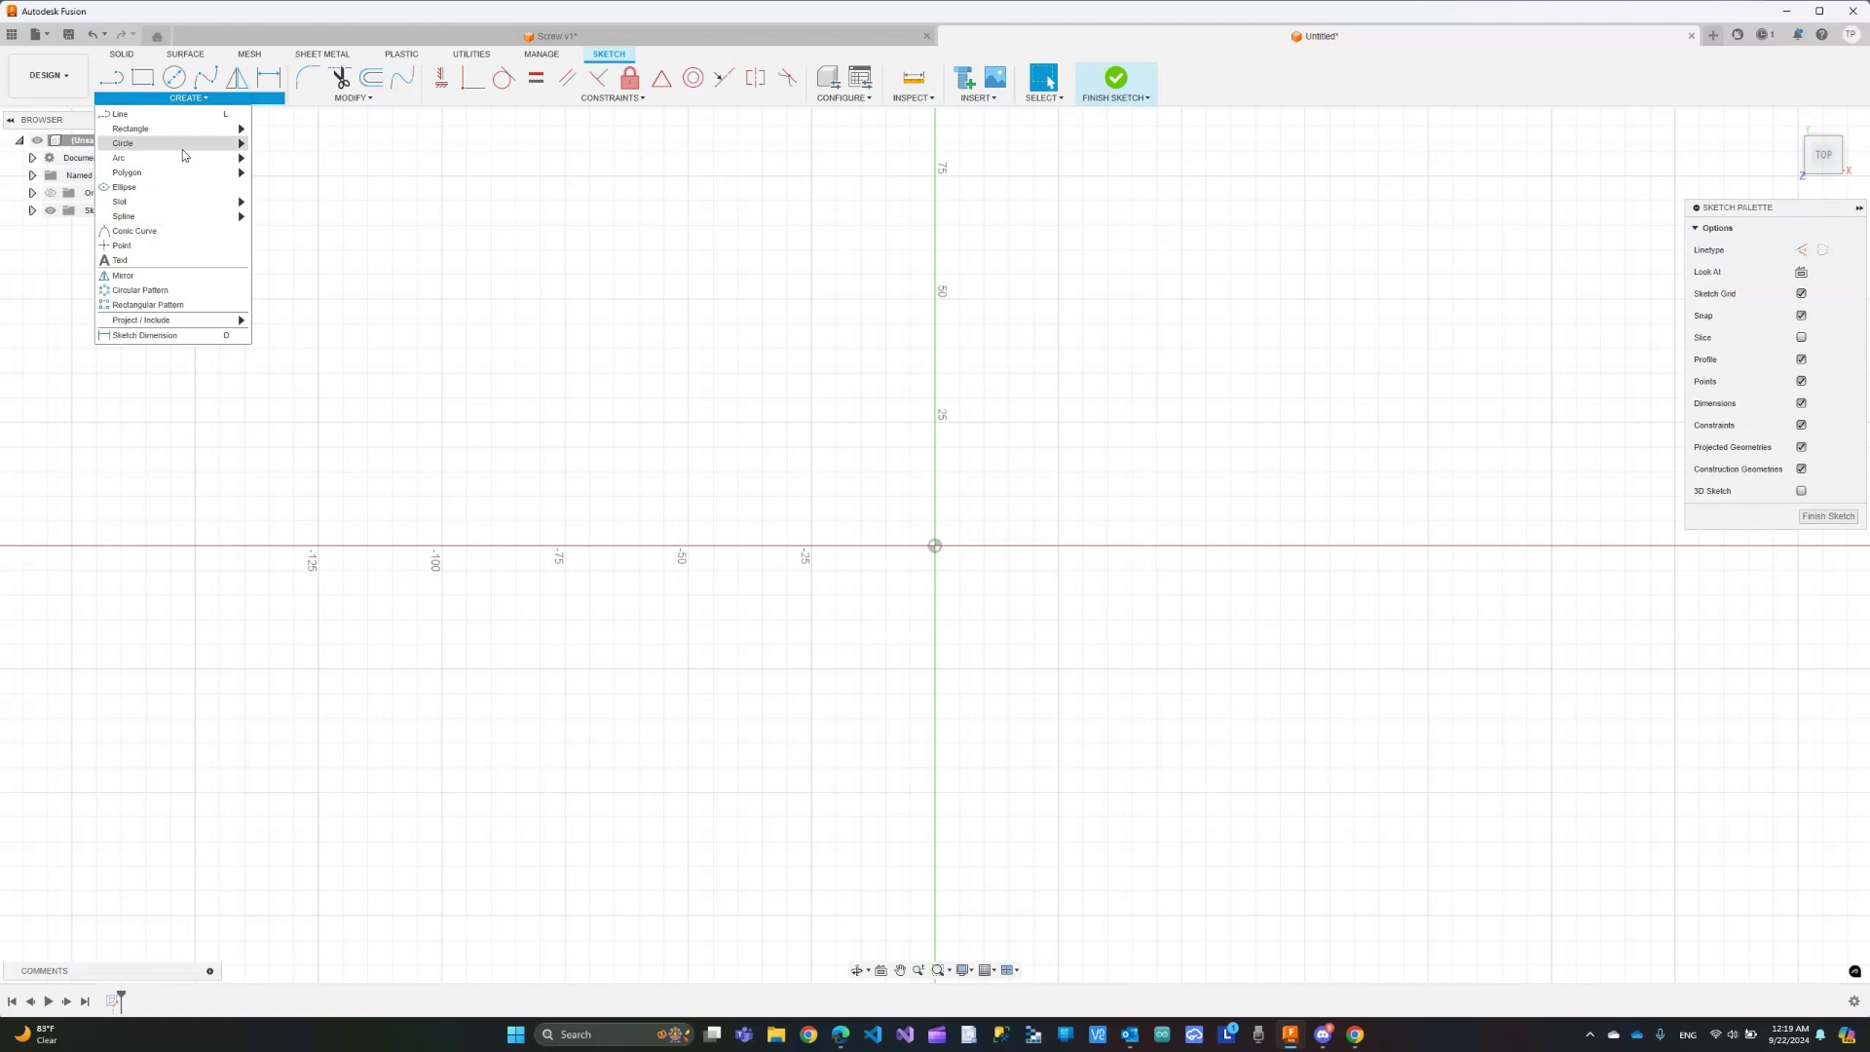
mouse_move(158, 177)
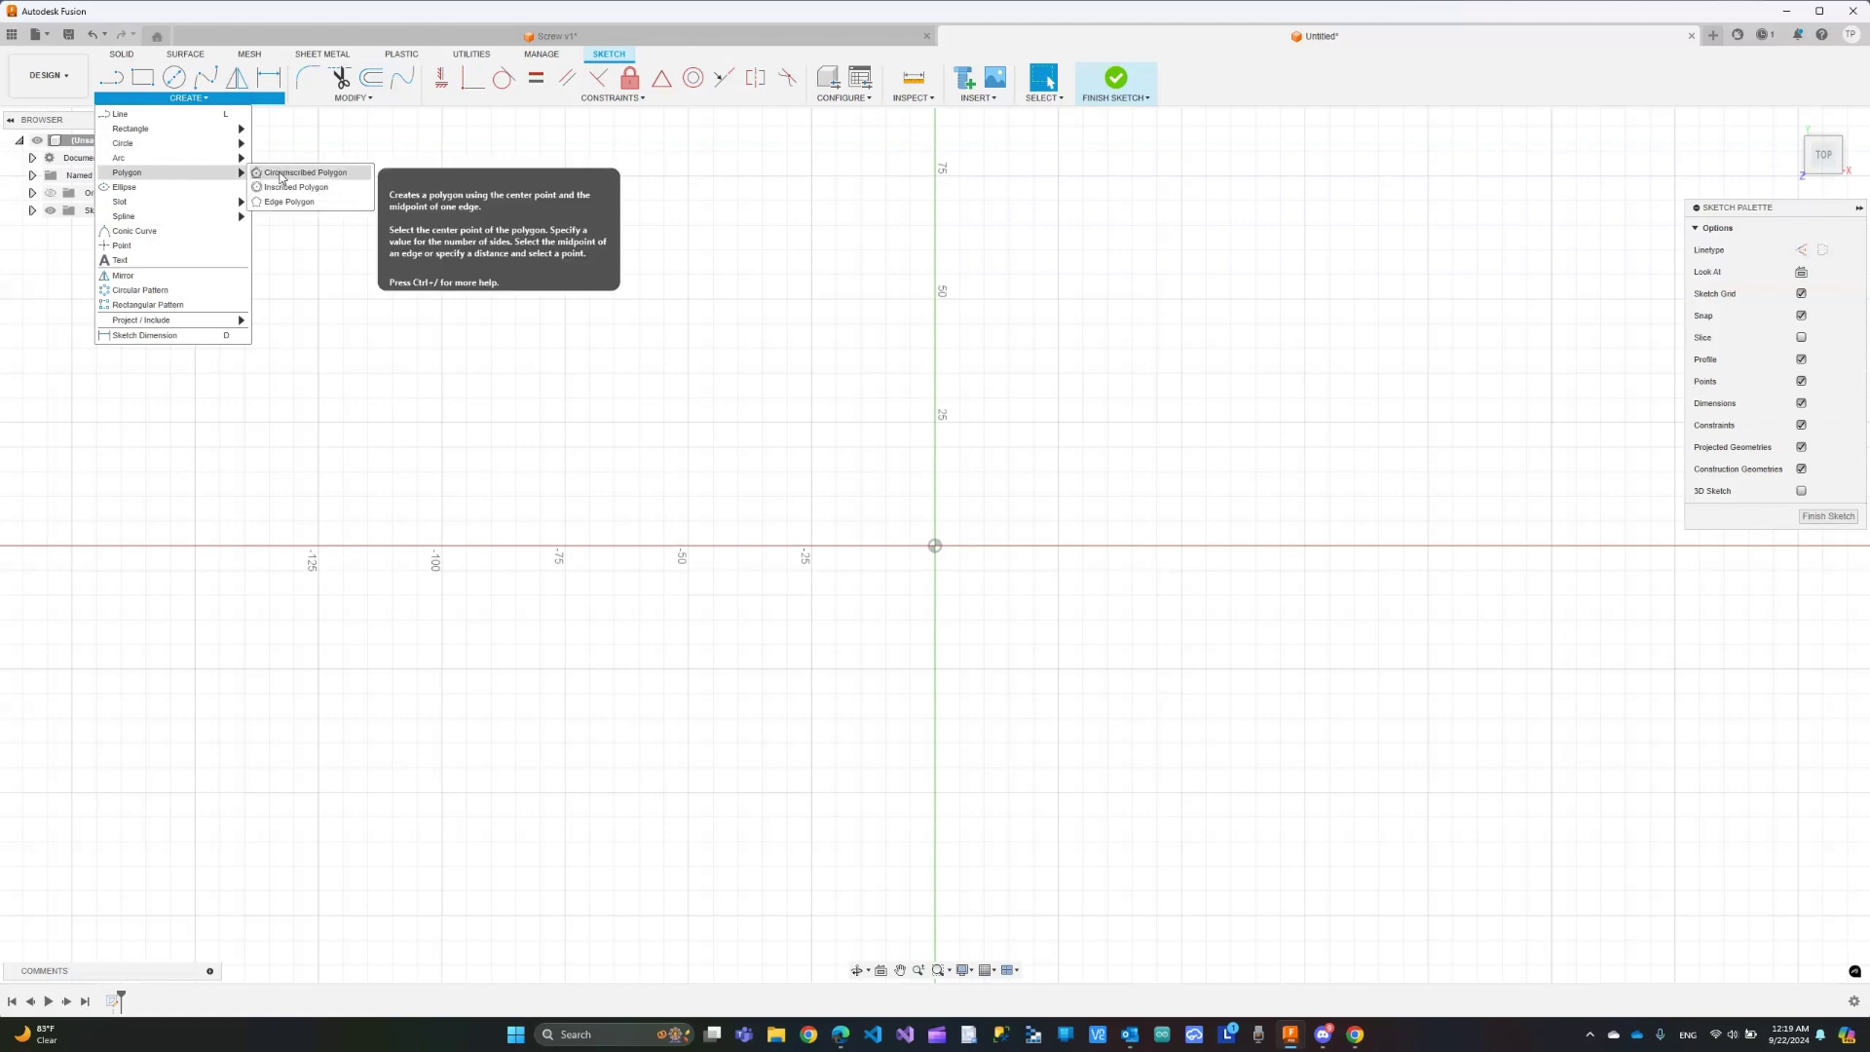
click(294, 175)
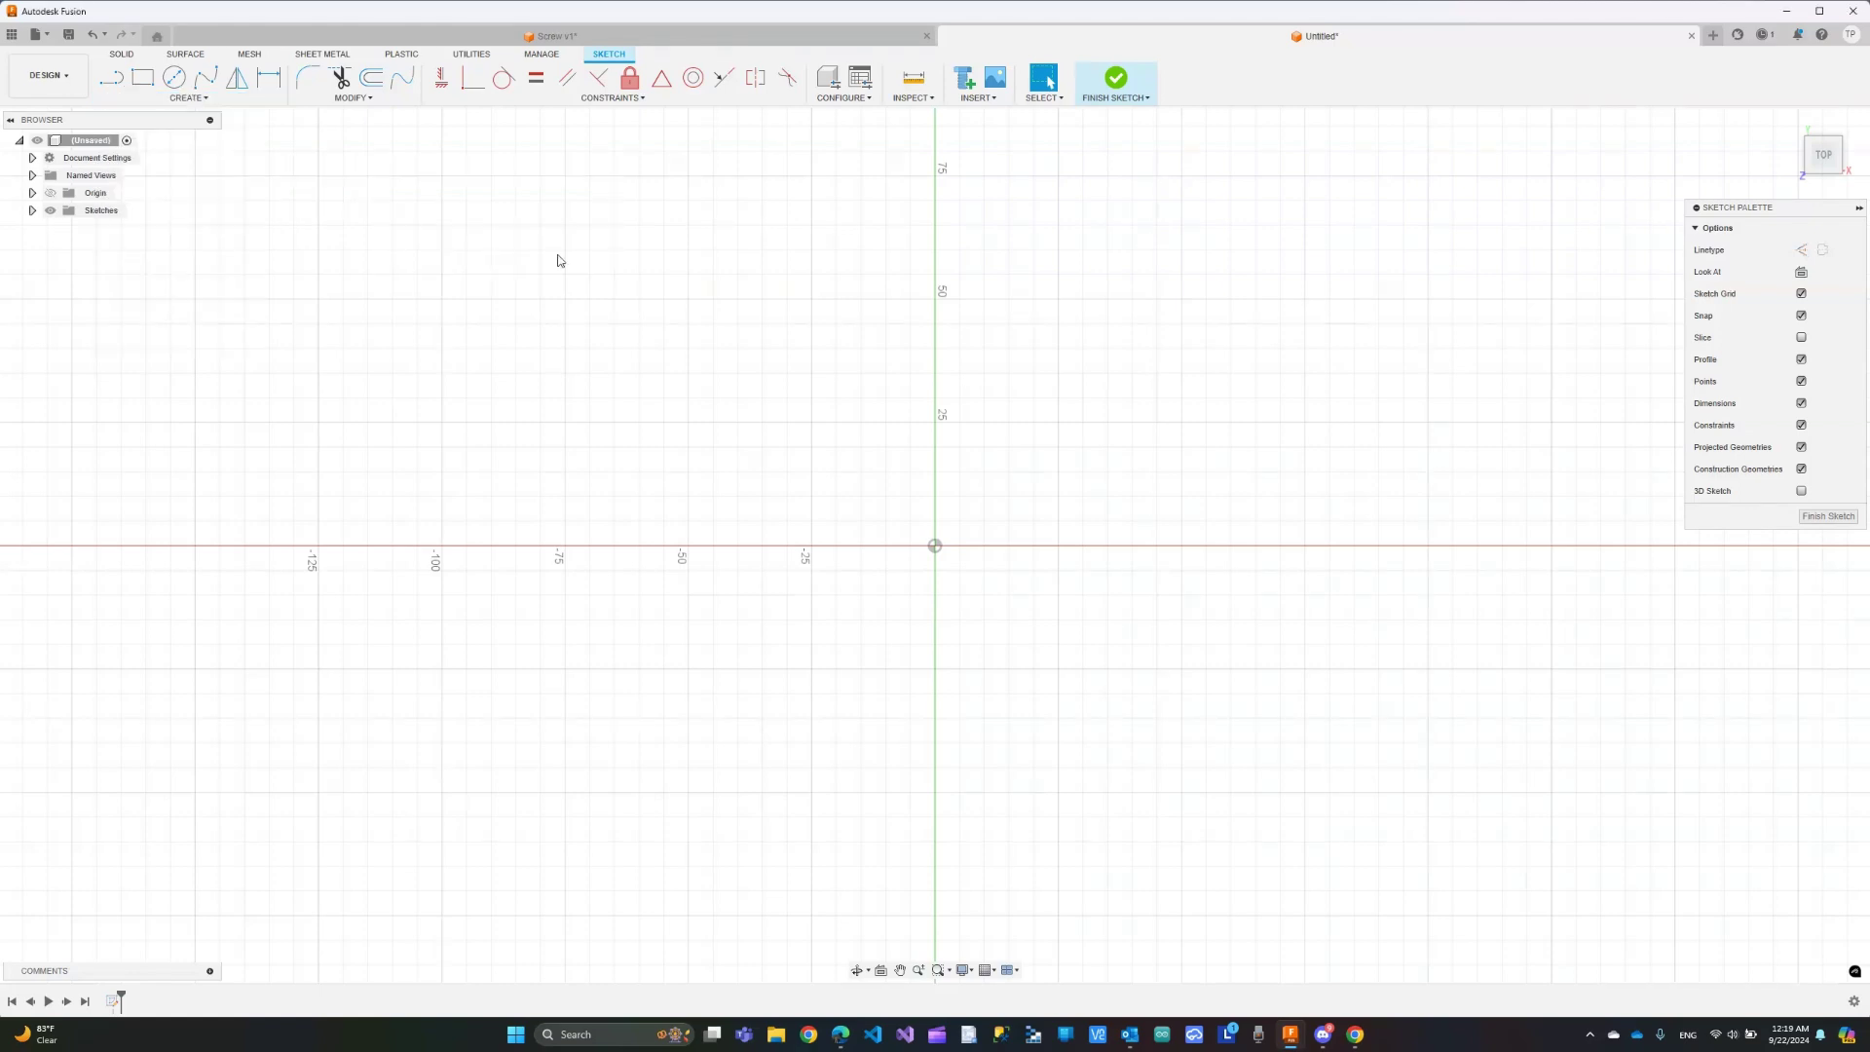
click(935, 546)
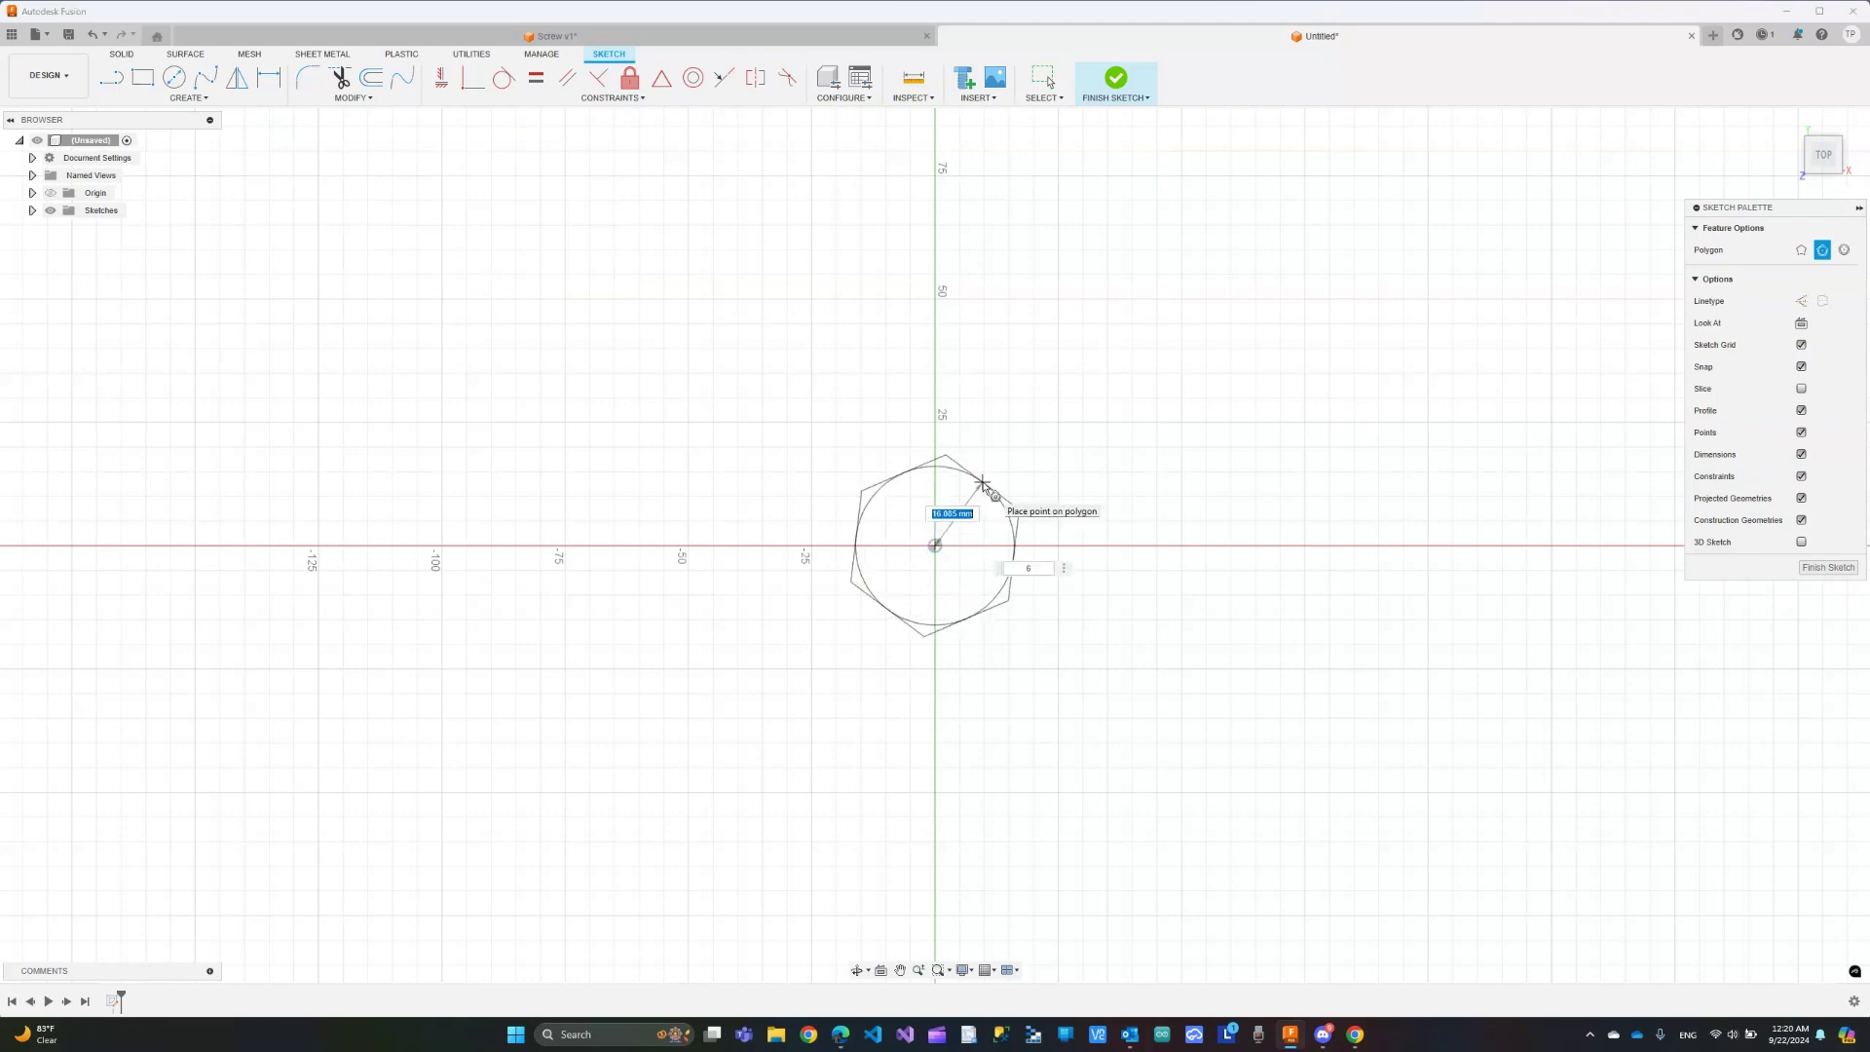
text(15)
key(Return)
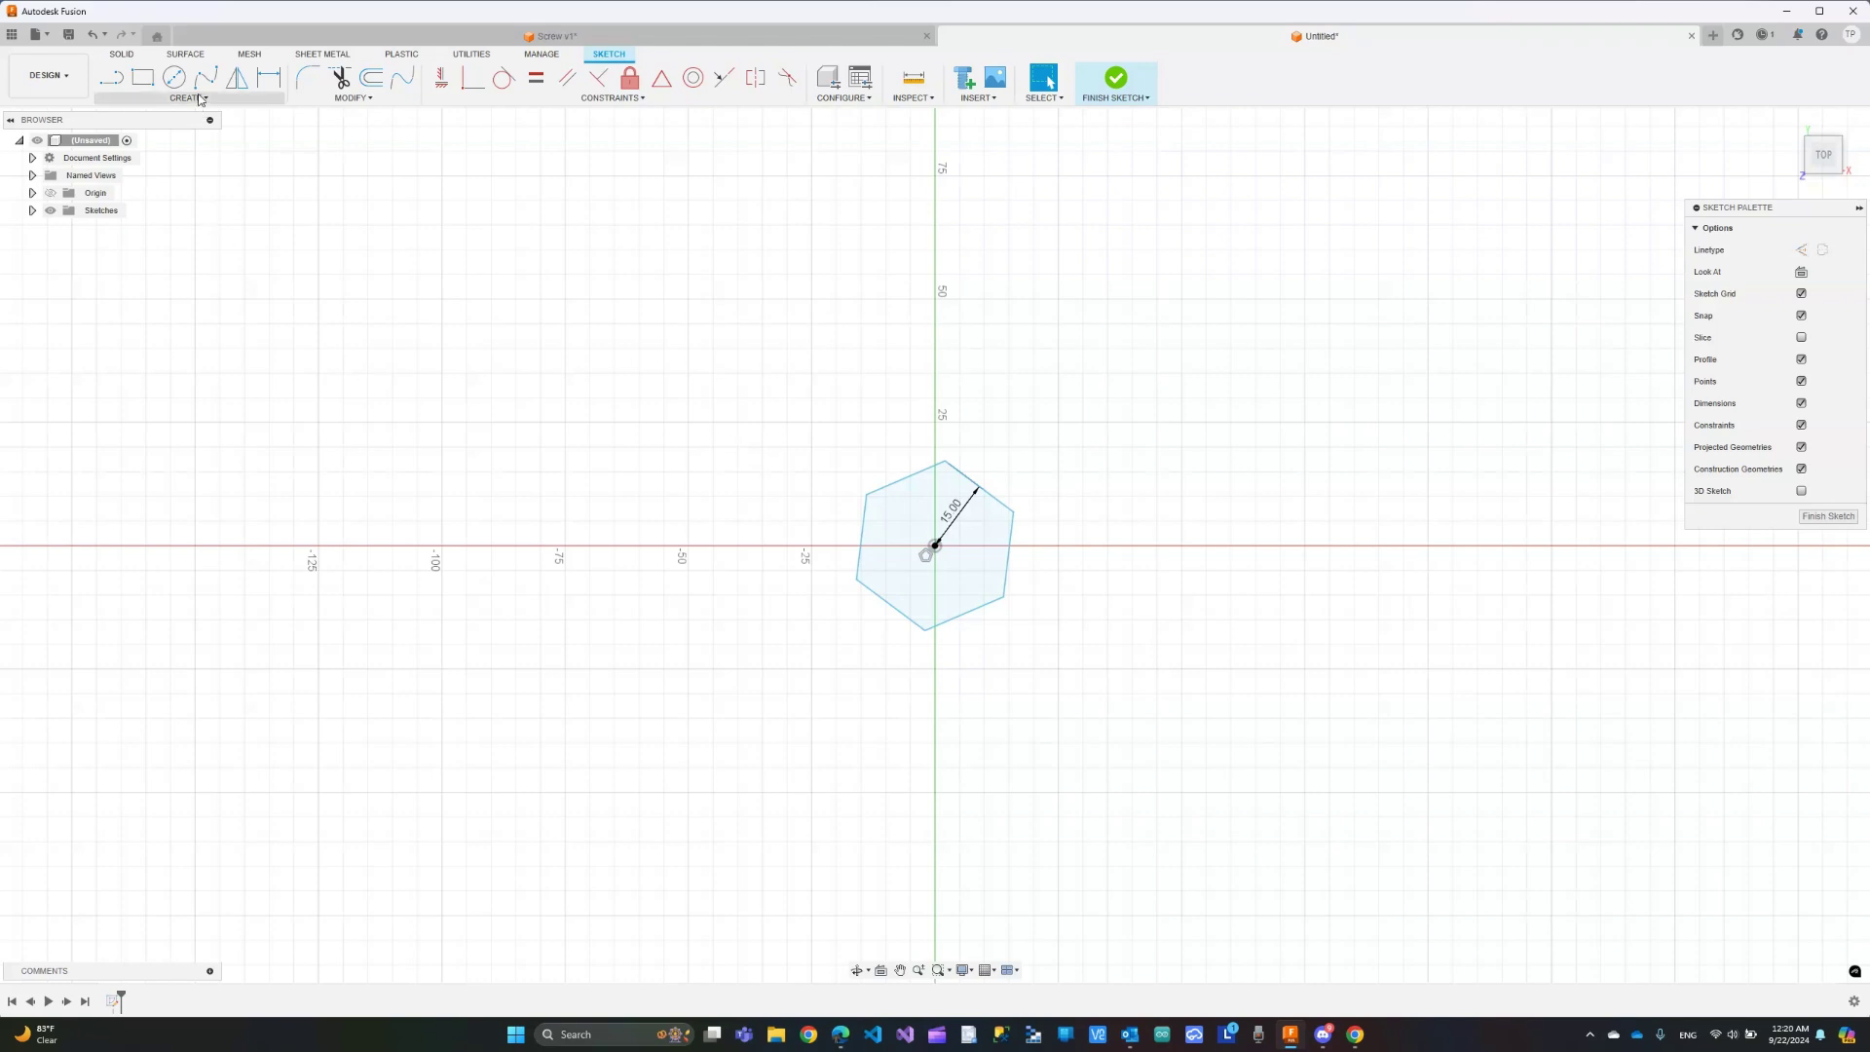
Draw a second 15 mm circumscribed hexagon centred on the red axis to the right
click(199, 99)
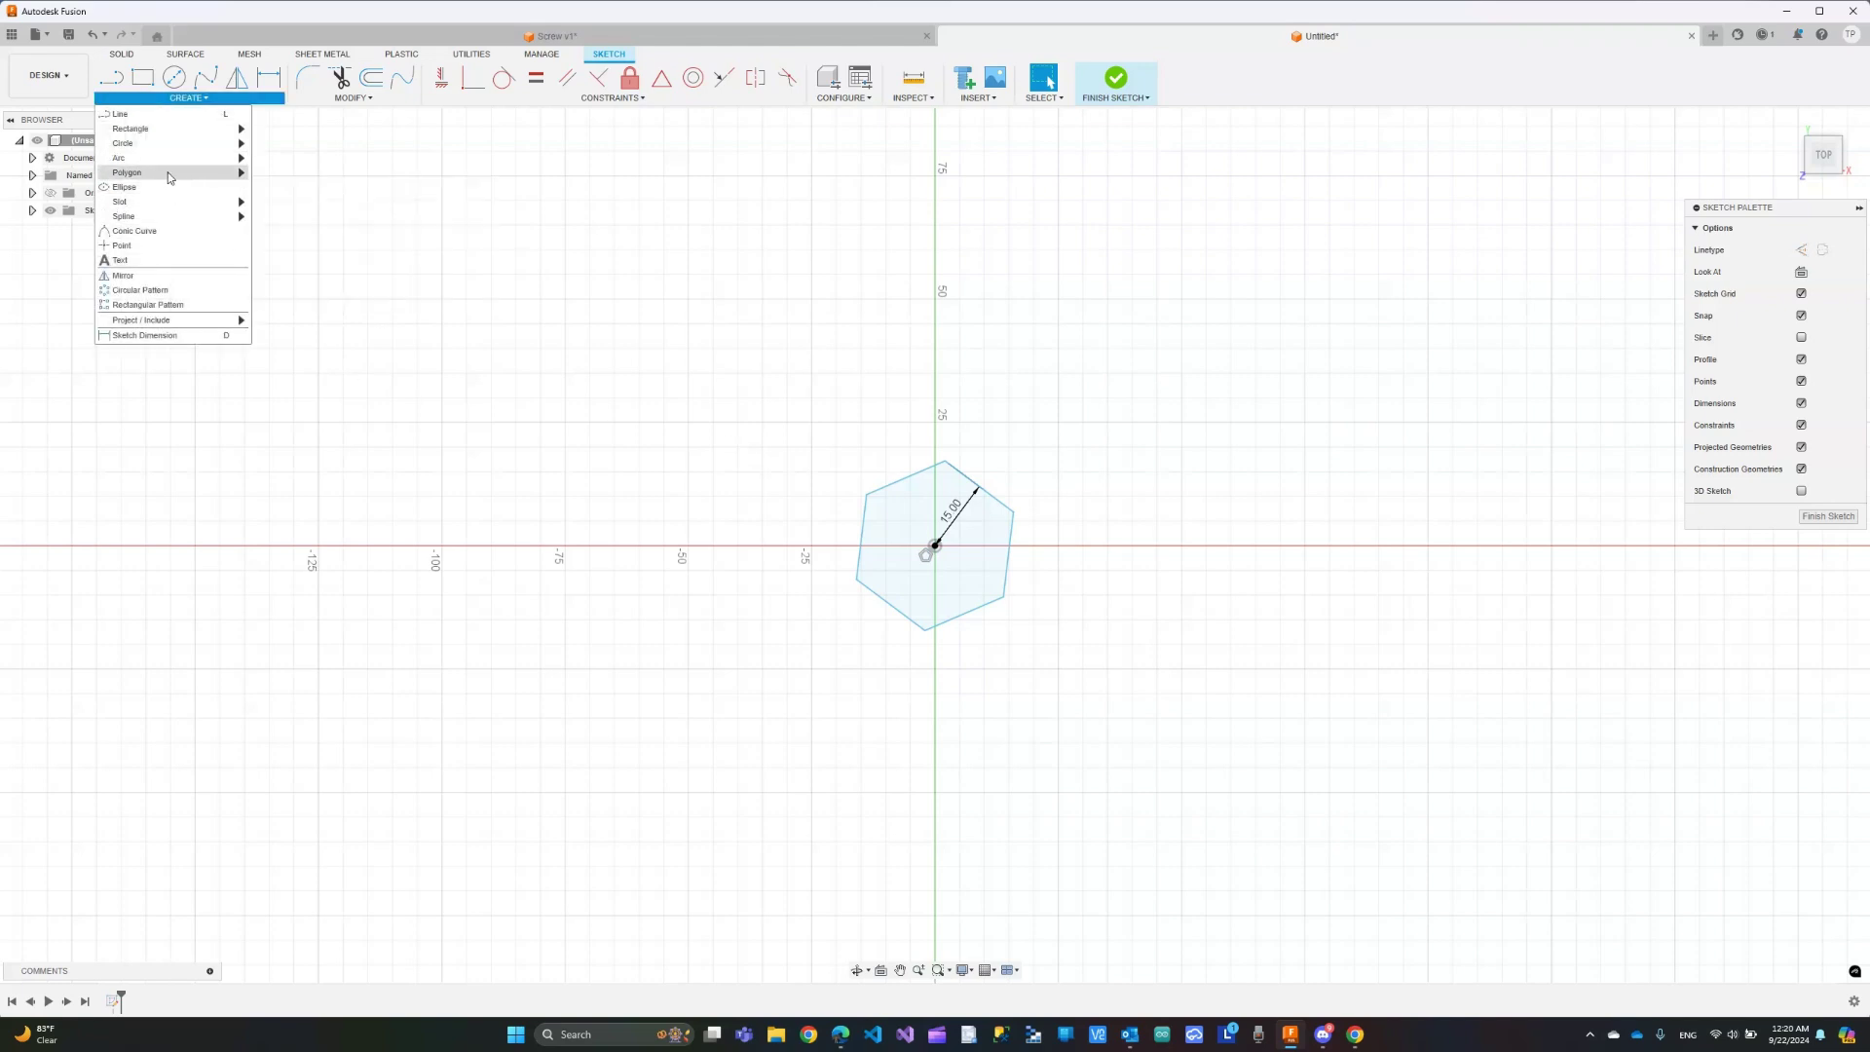
mouse_move(173, 176)
click(314, 179)
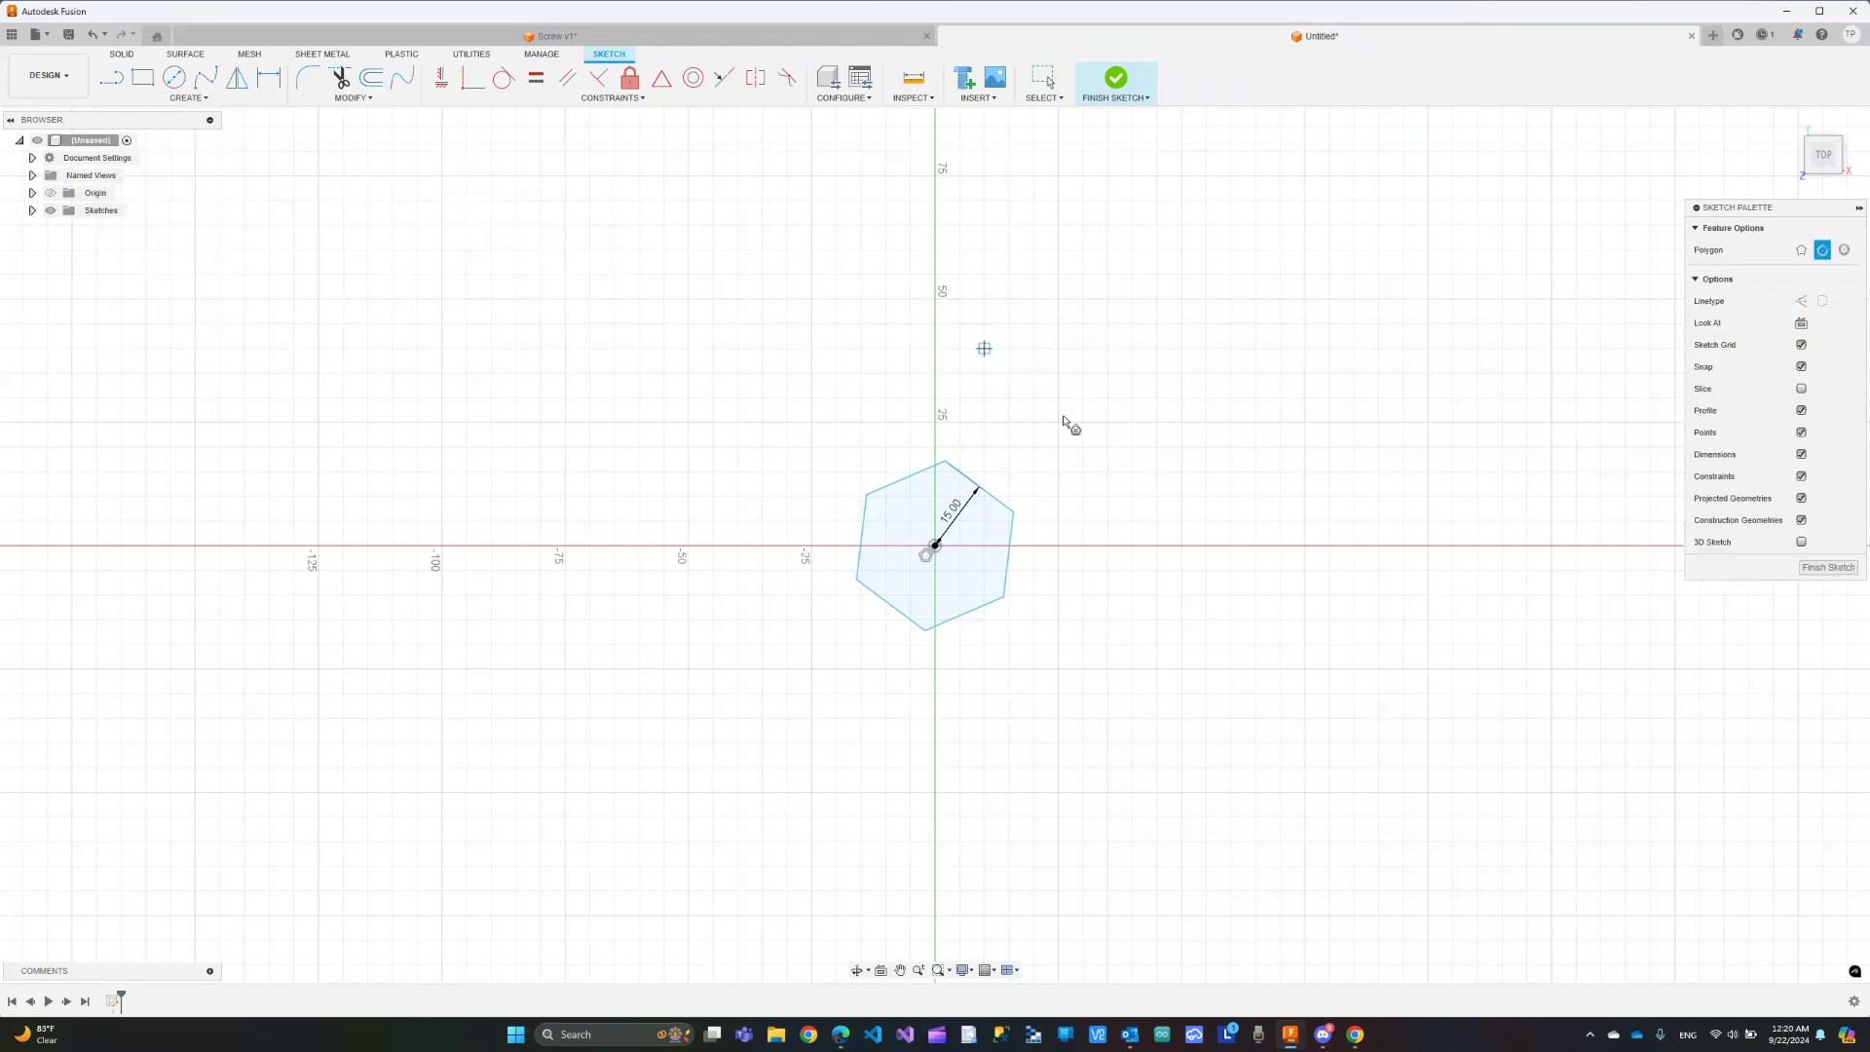
click(1131, 546)
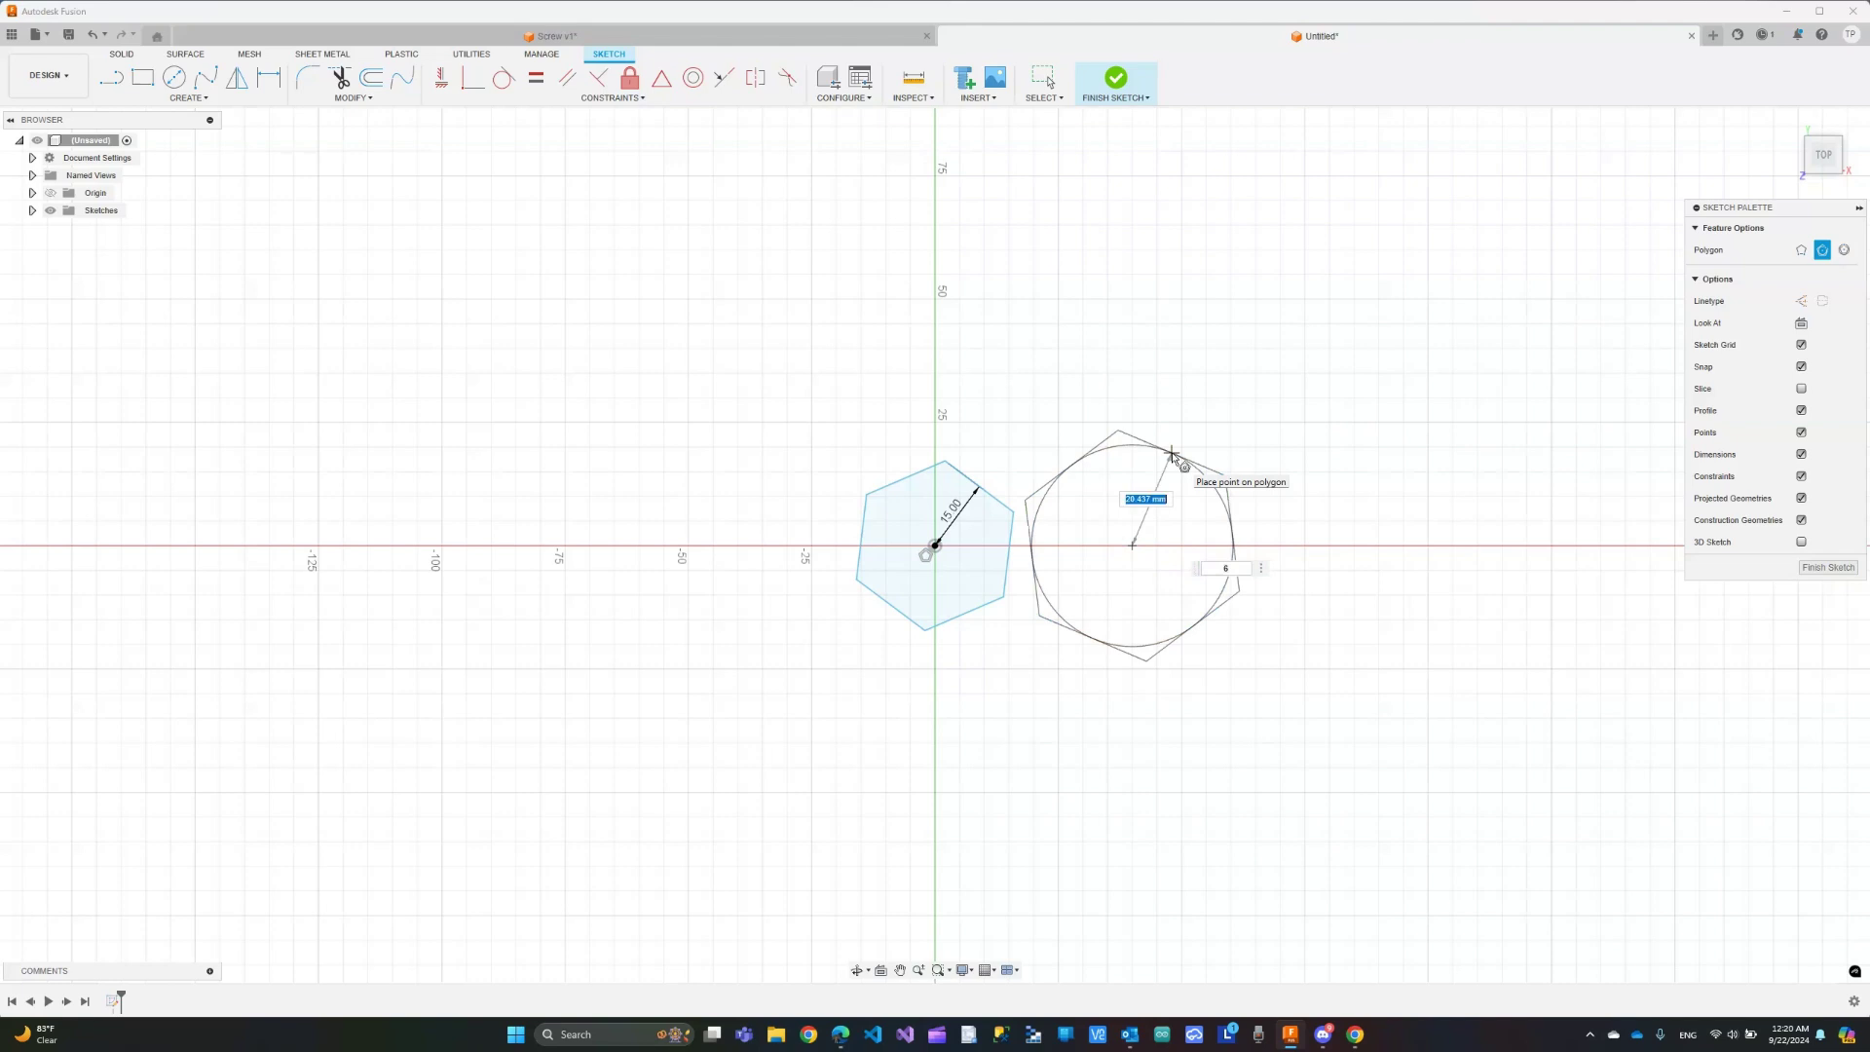
text(15)
key(Return)
key(Escape)
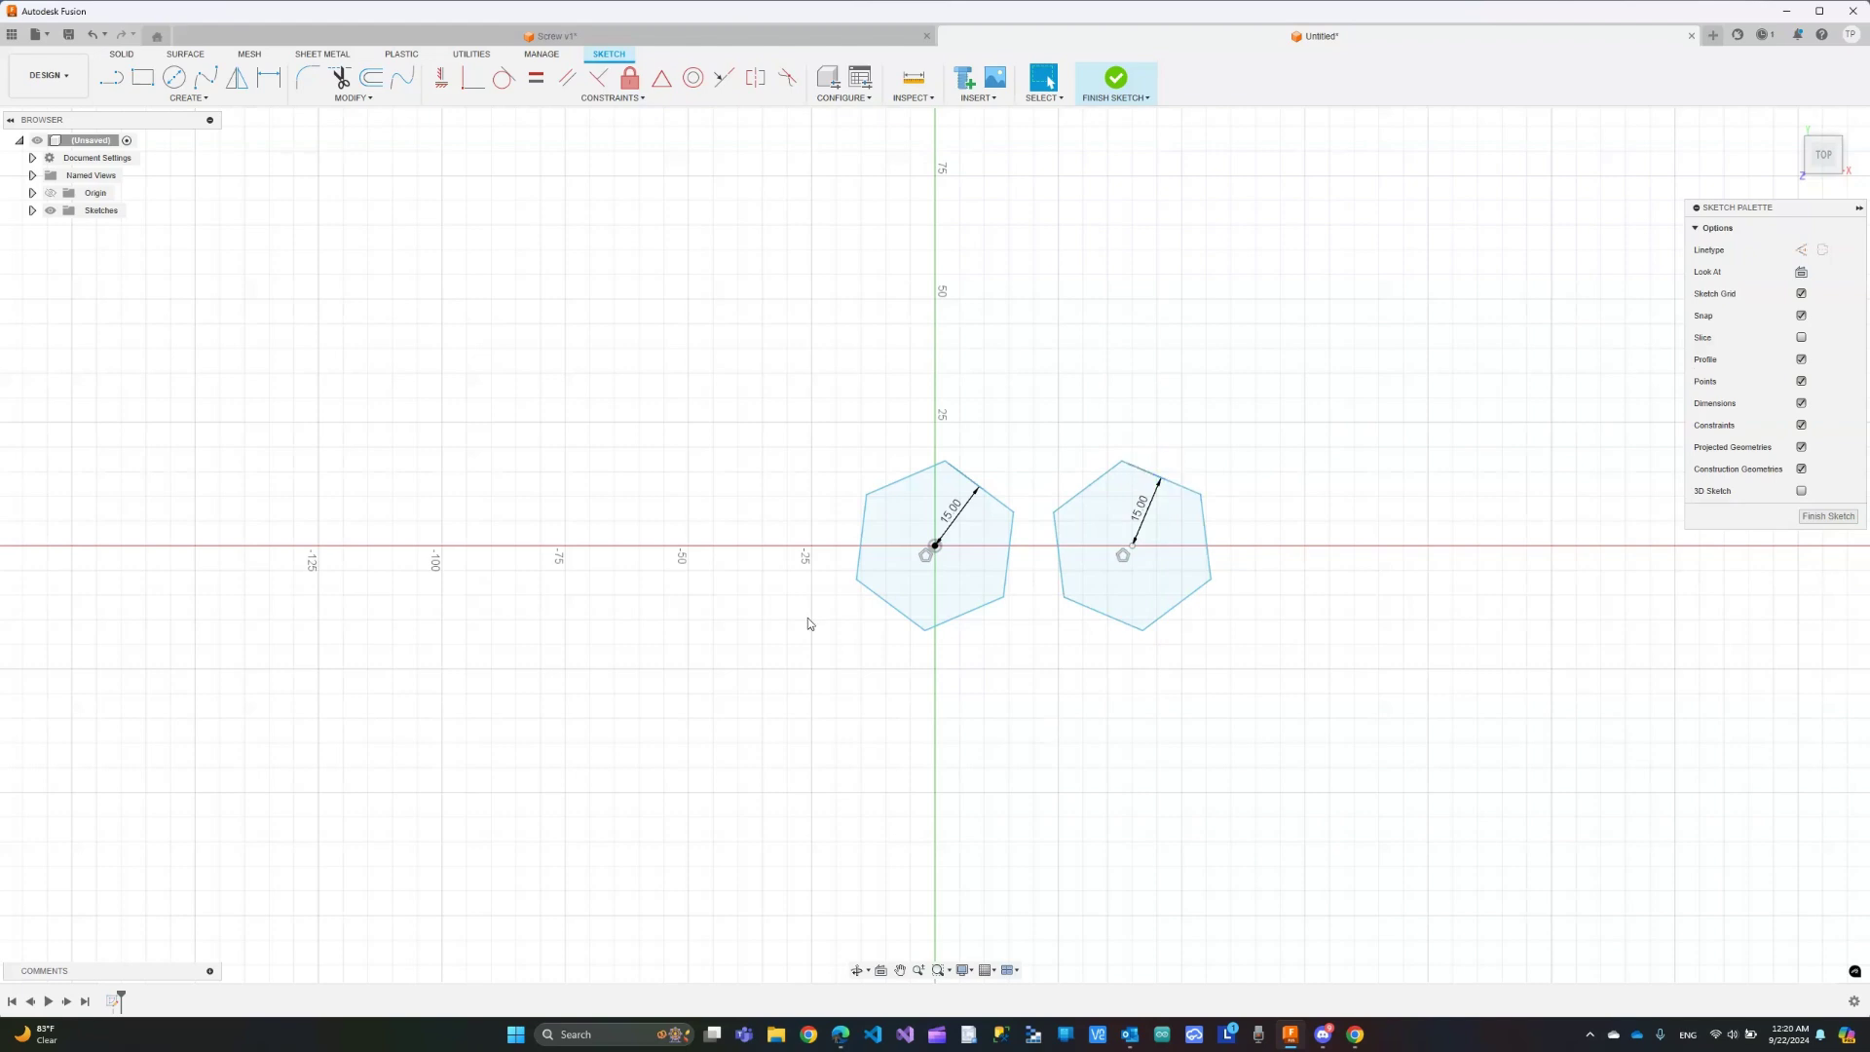
Draw a 15 mm diameter circle at the centre of the right hexagon
click(174, 77)
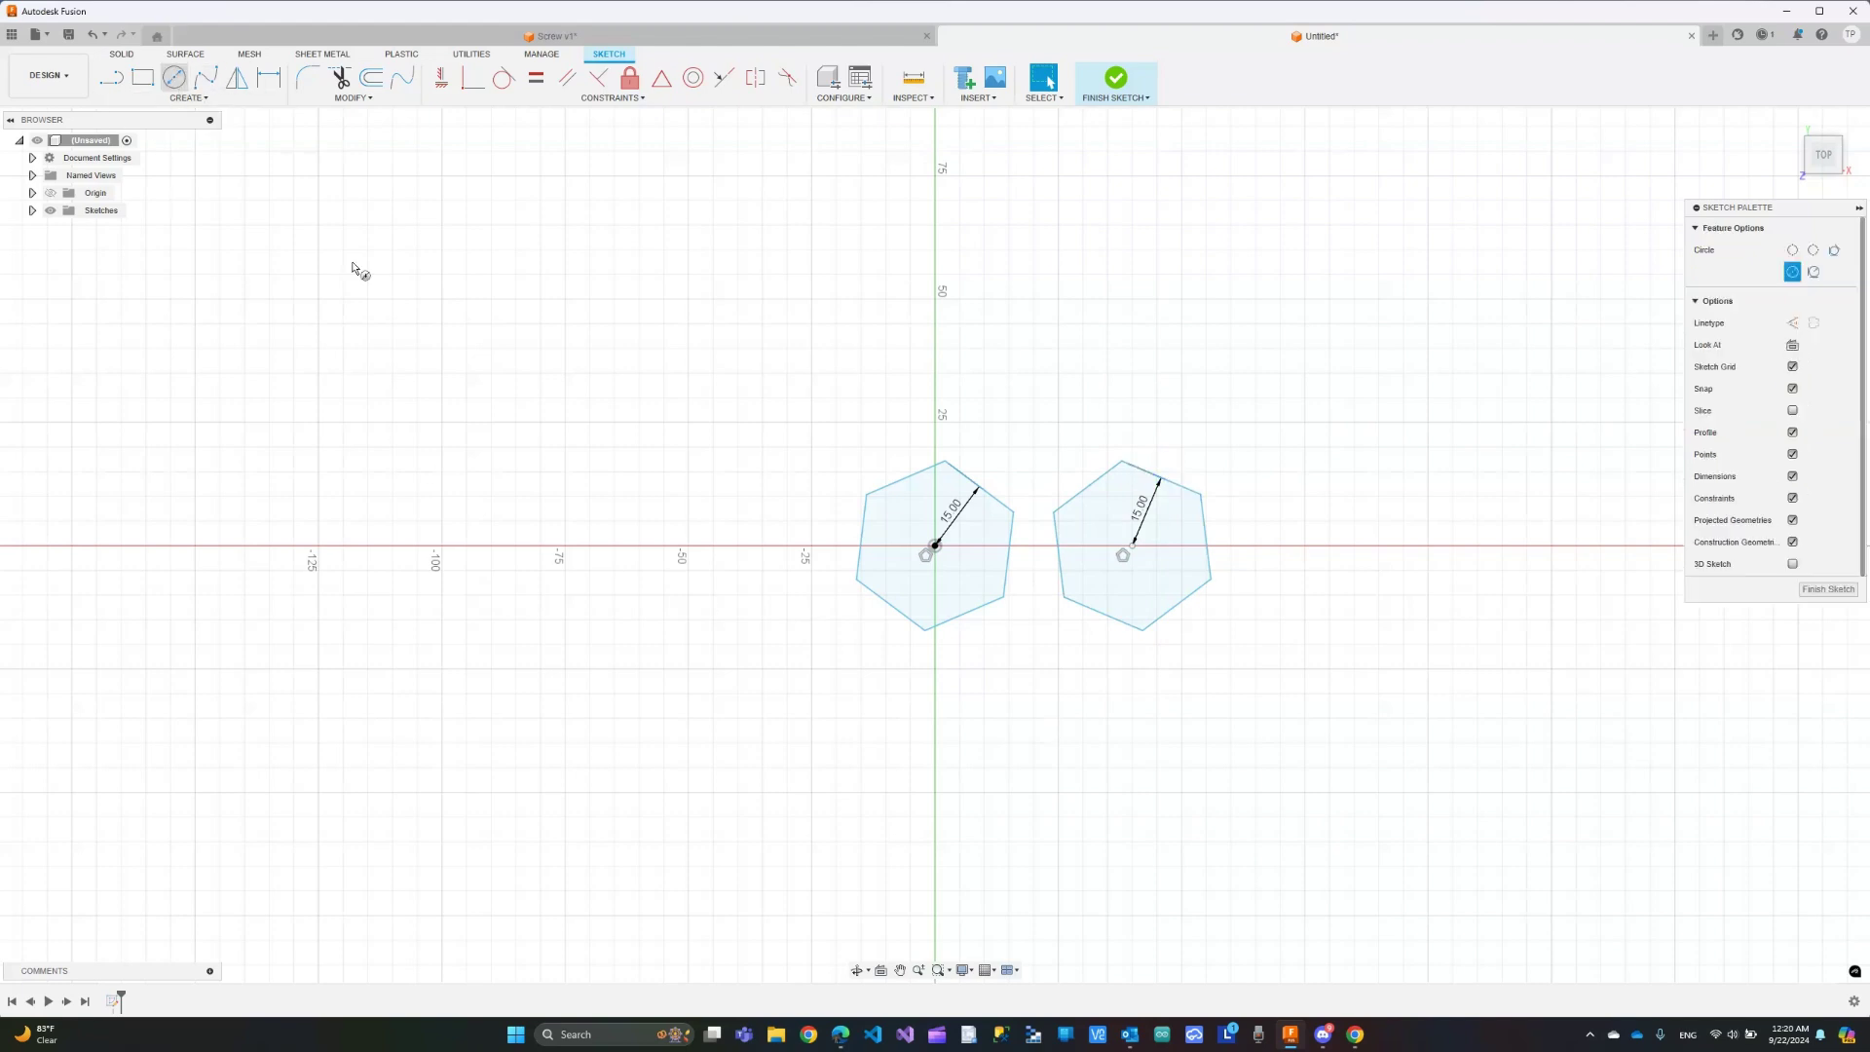
click(1130, 546)
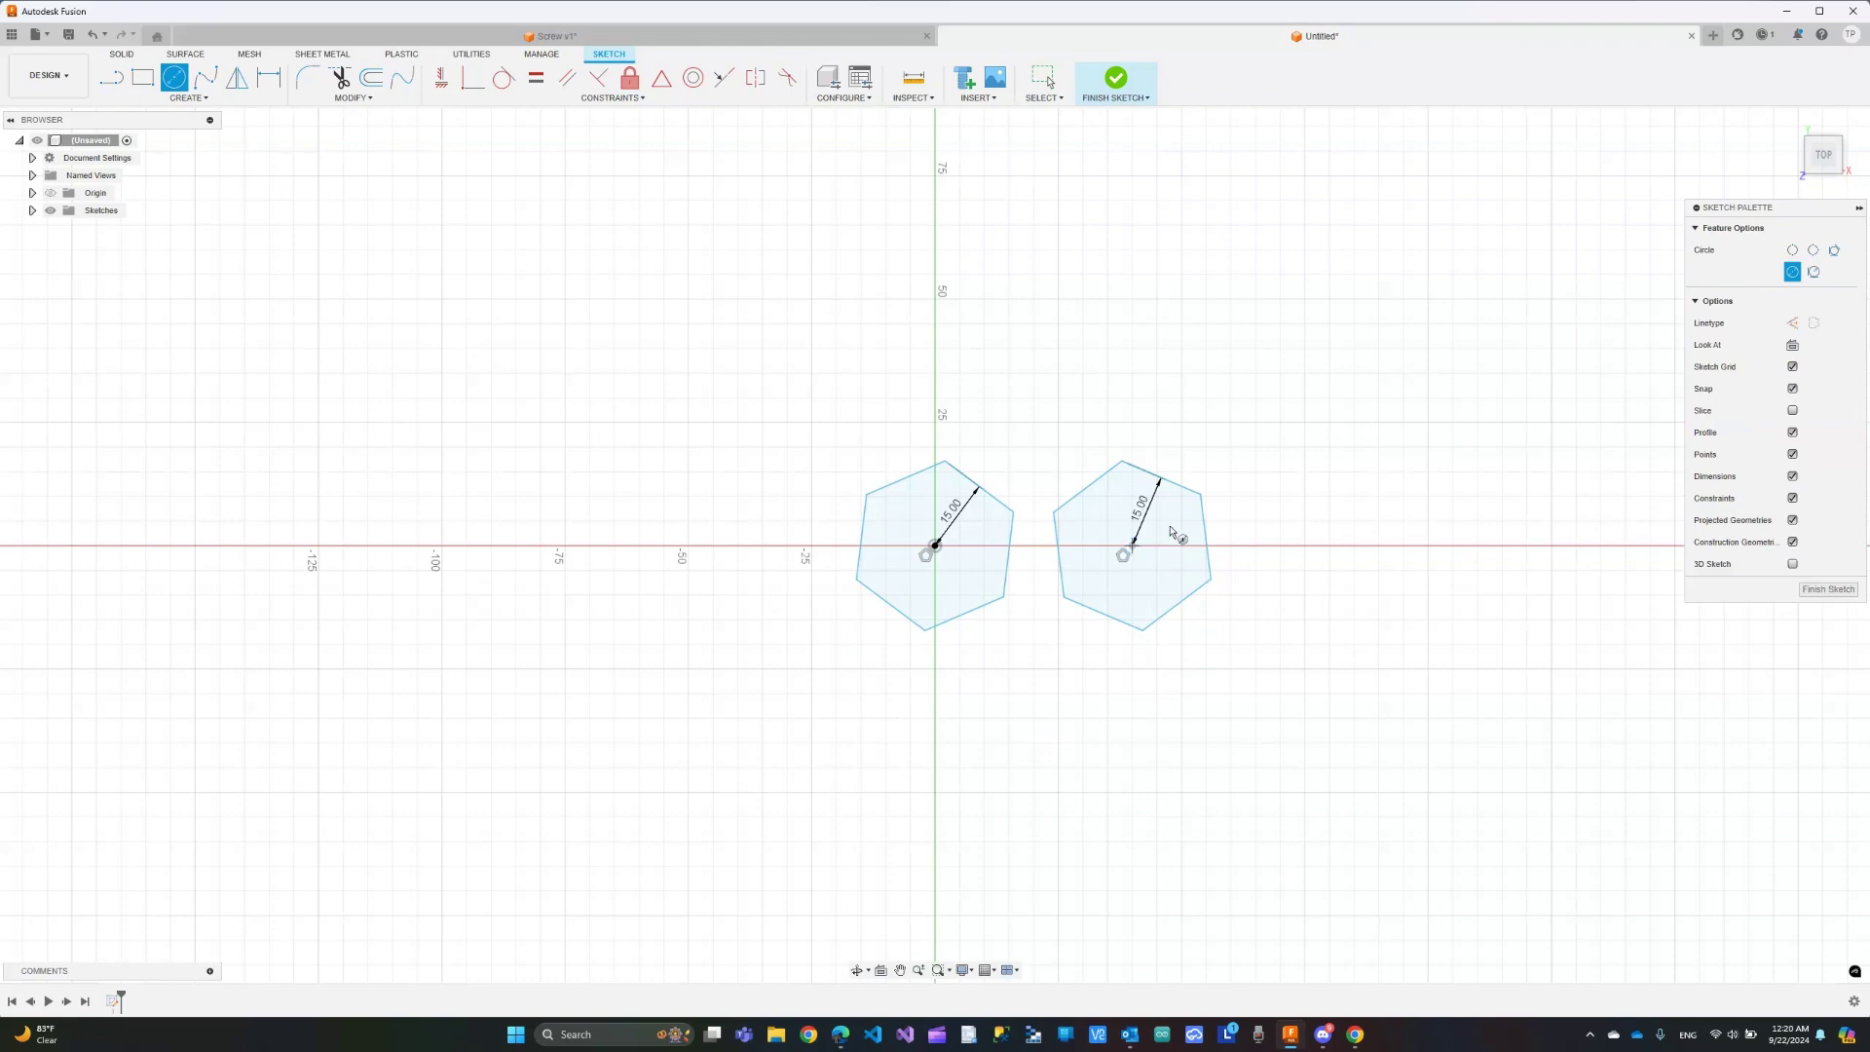
text(15)
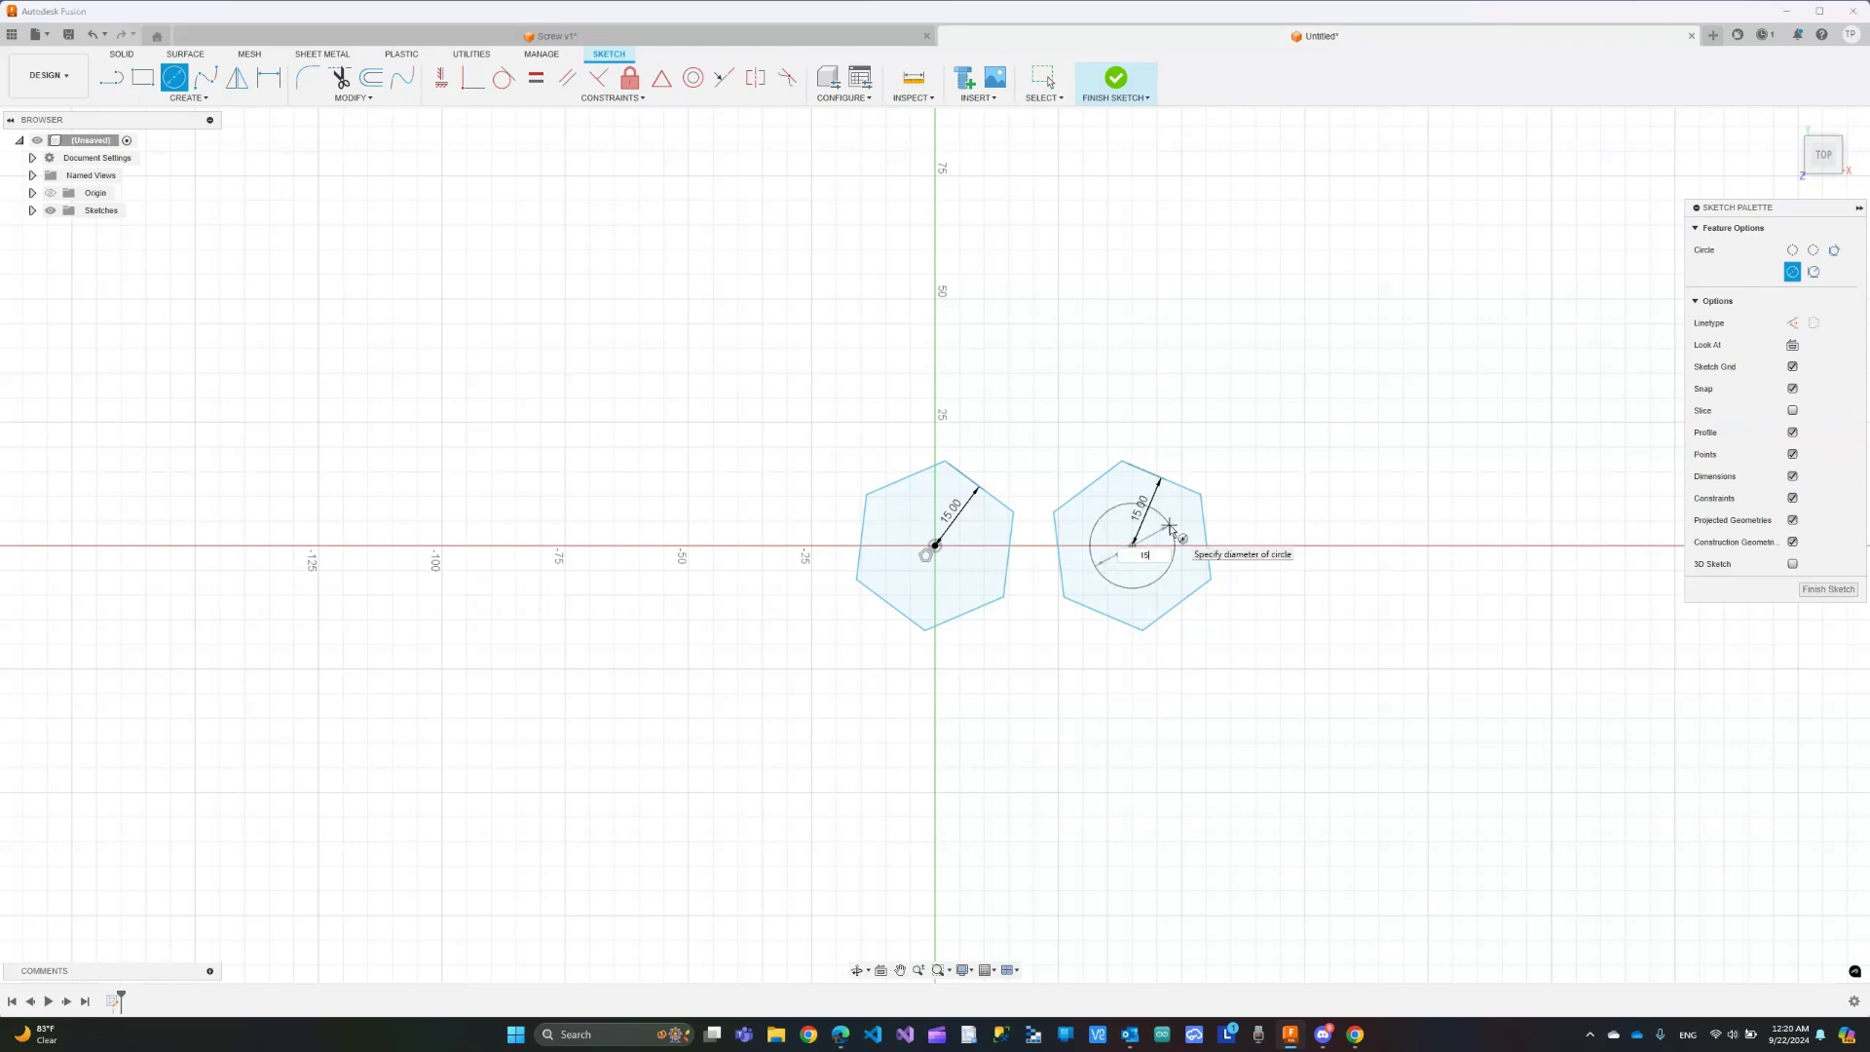
key(Return)
key(Escape)
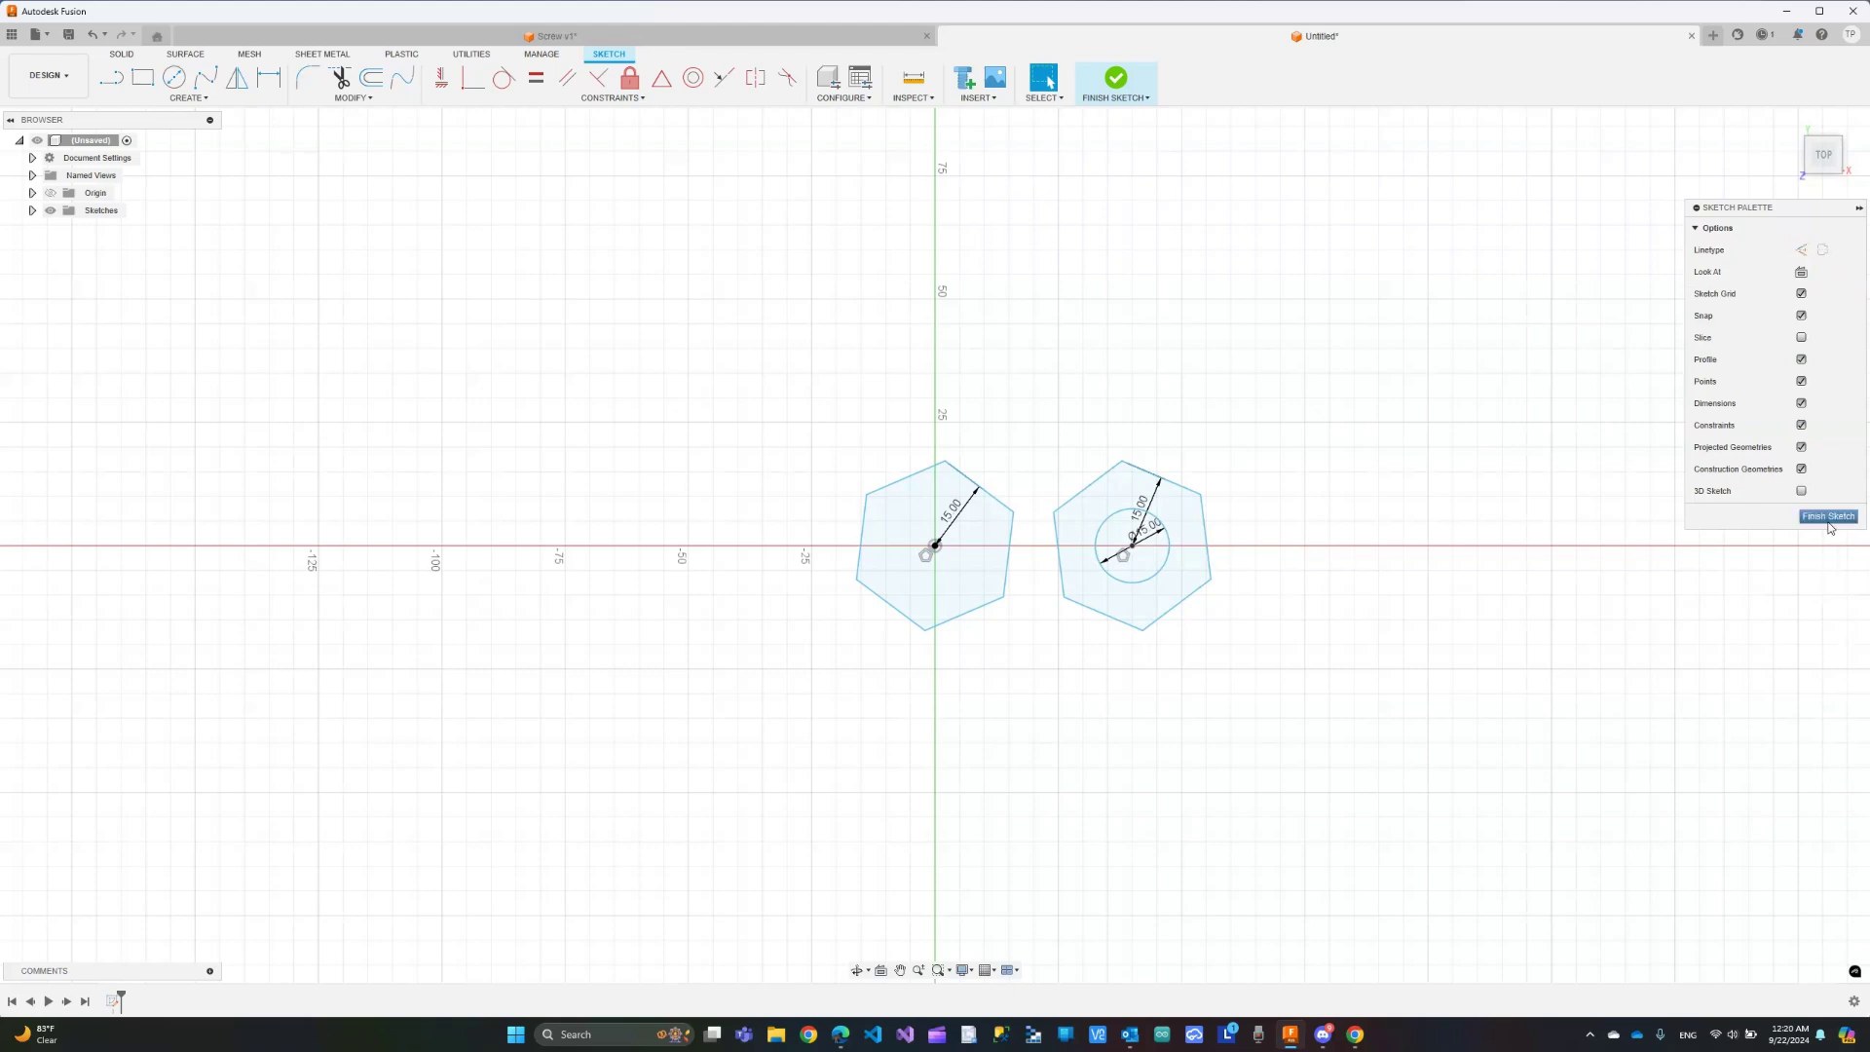
Extrude the left hexagon 10 mm into a solid and make Sketch1 visible again
click(1797, 129)
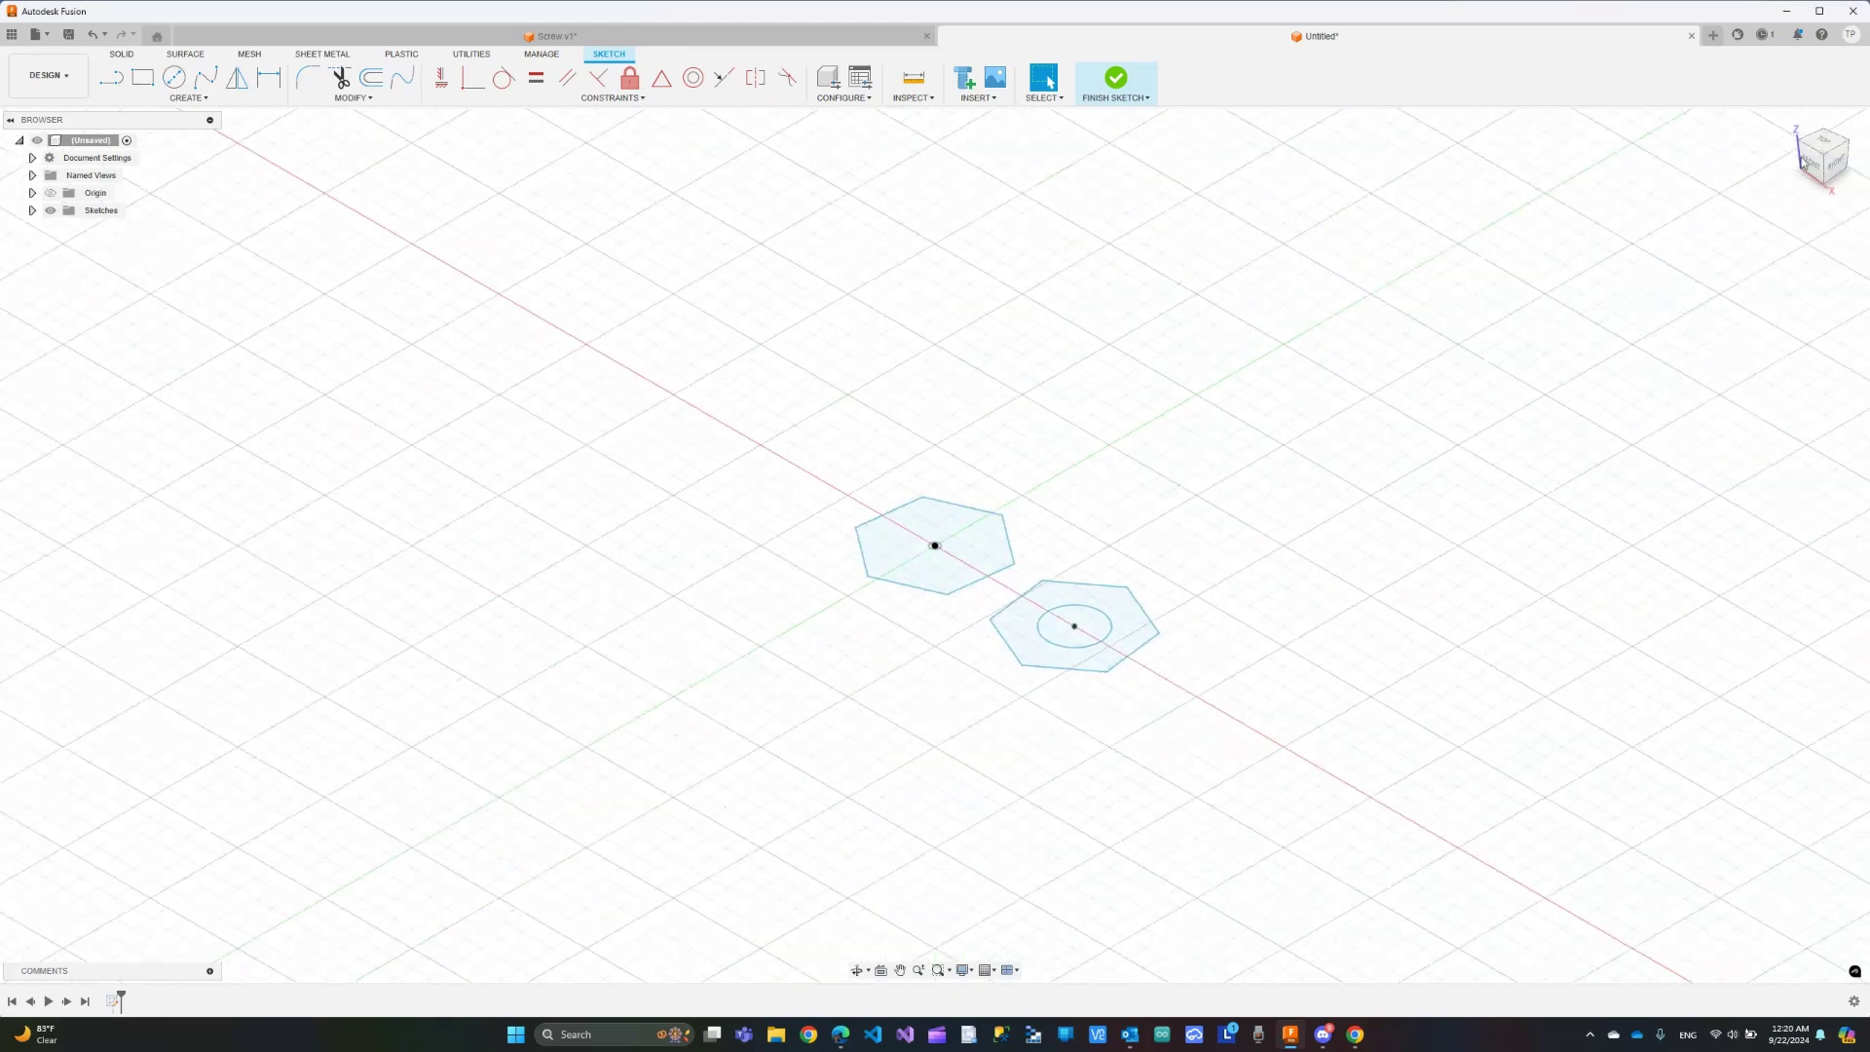
key(Escape)
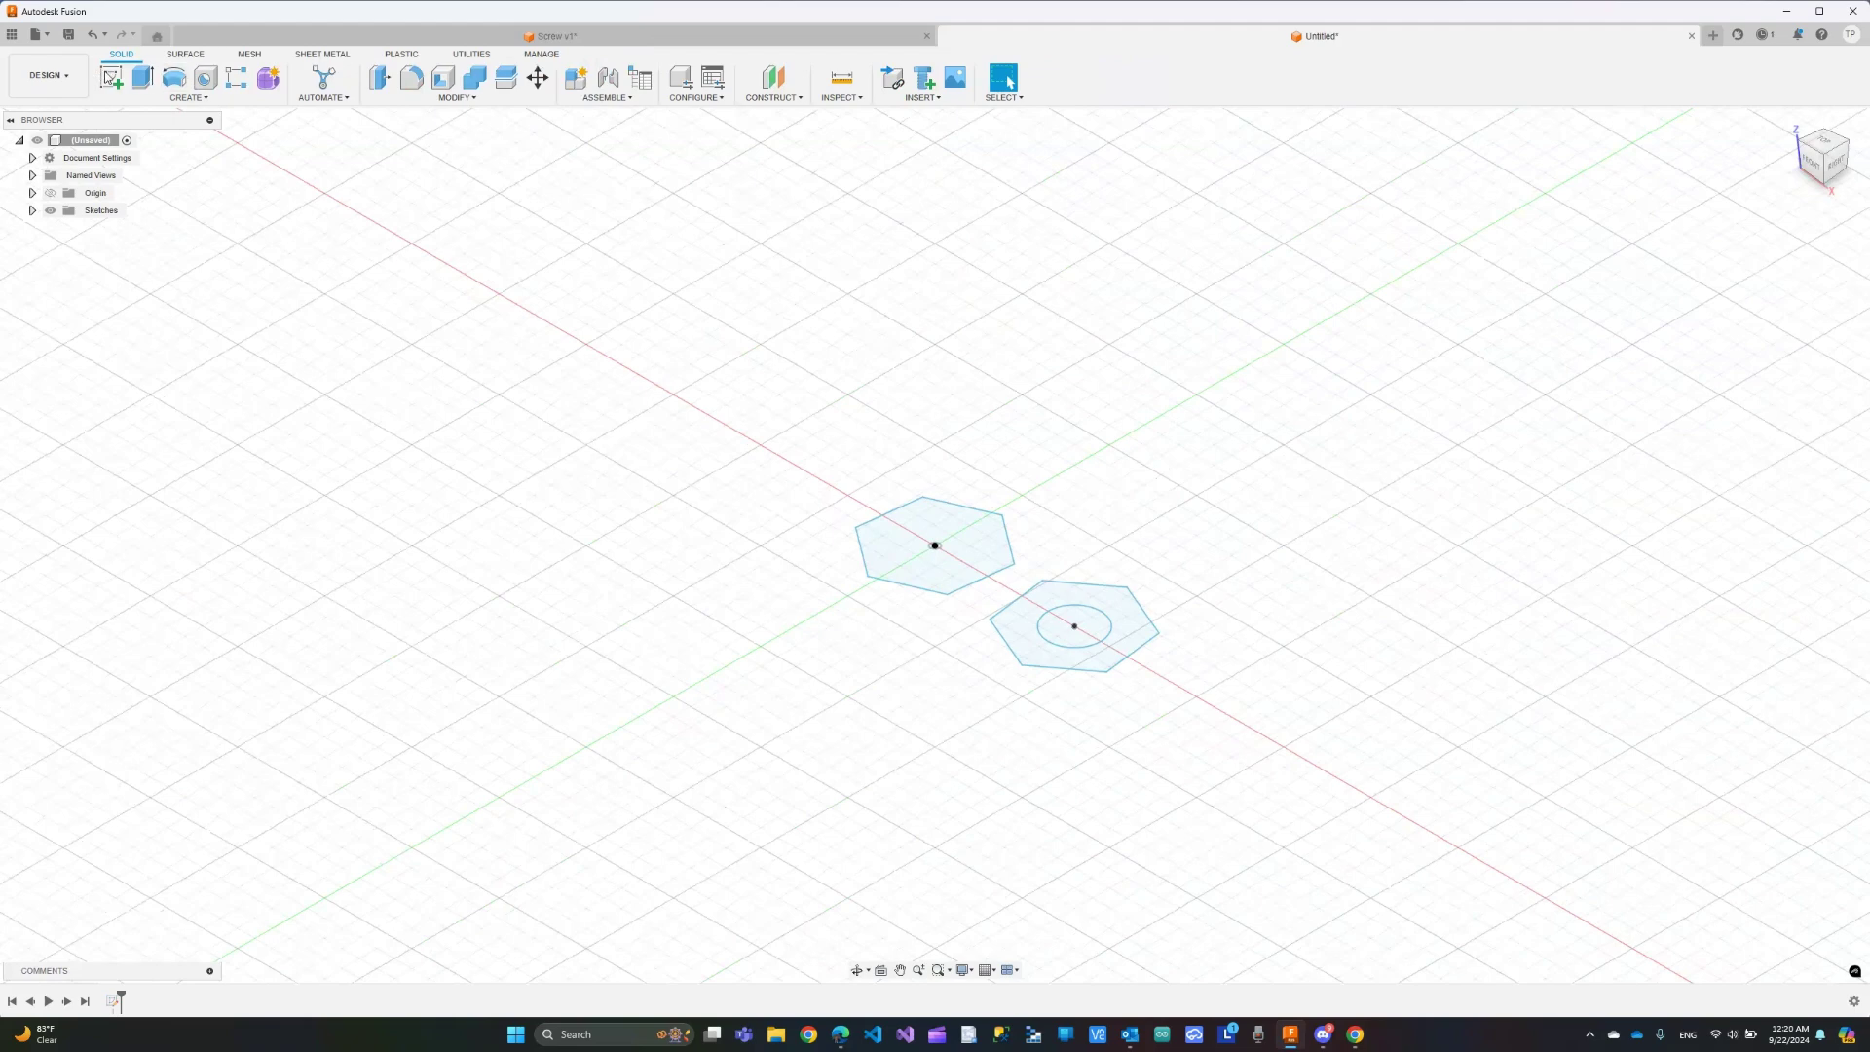
click(142, 77)
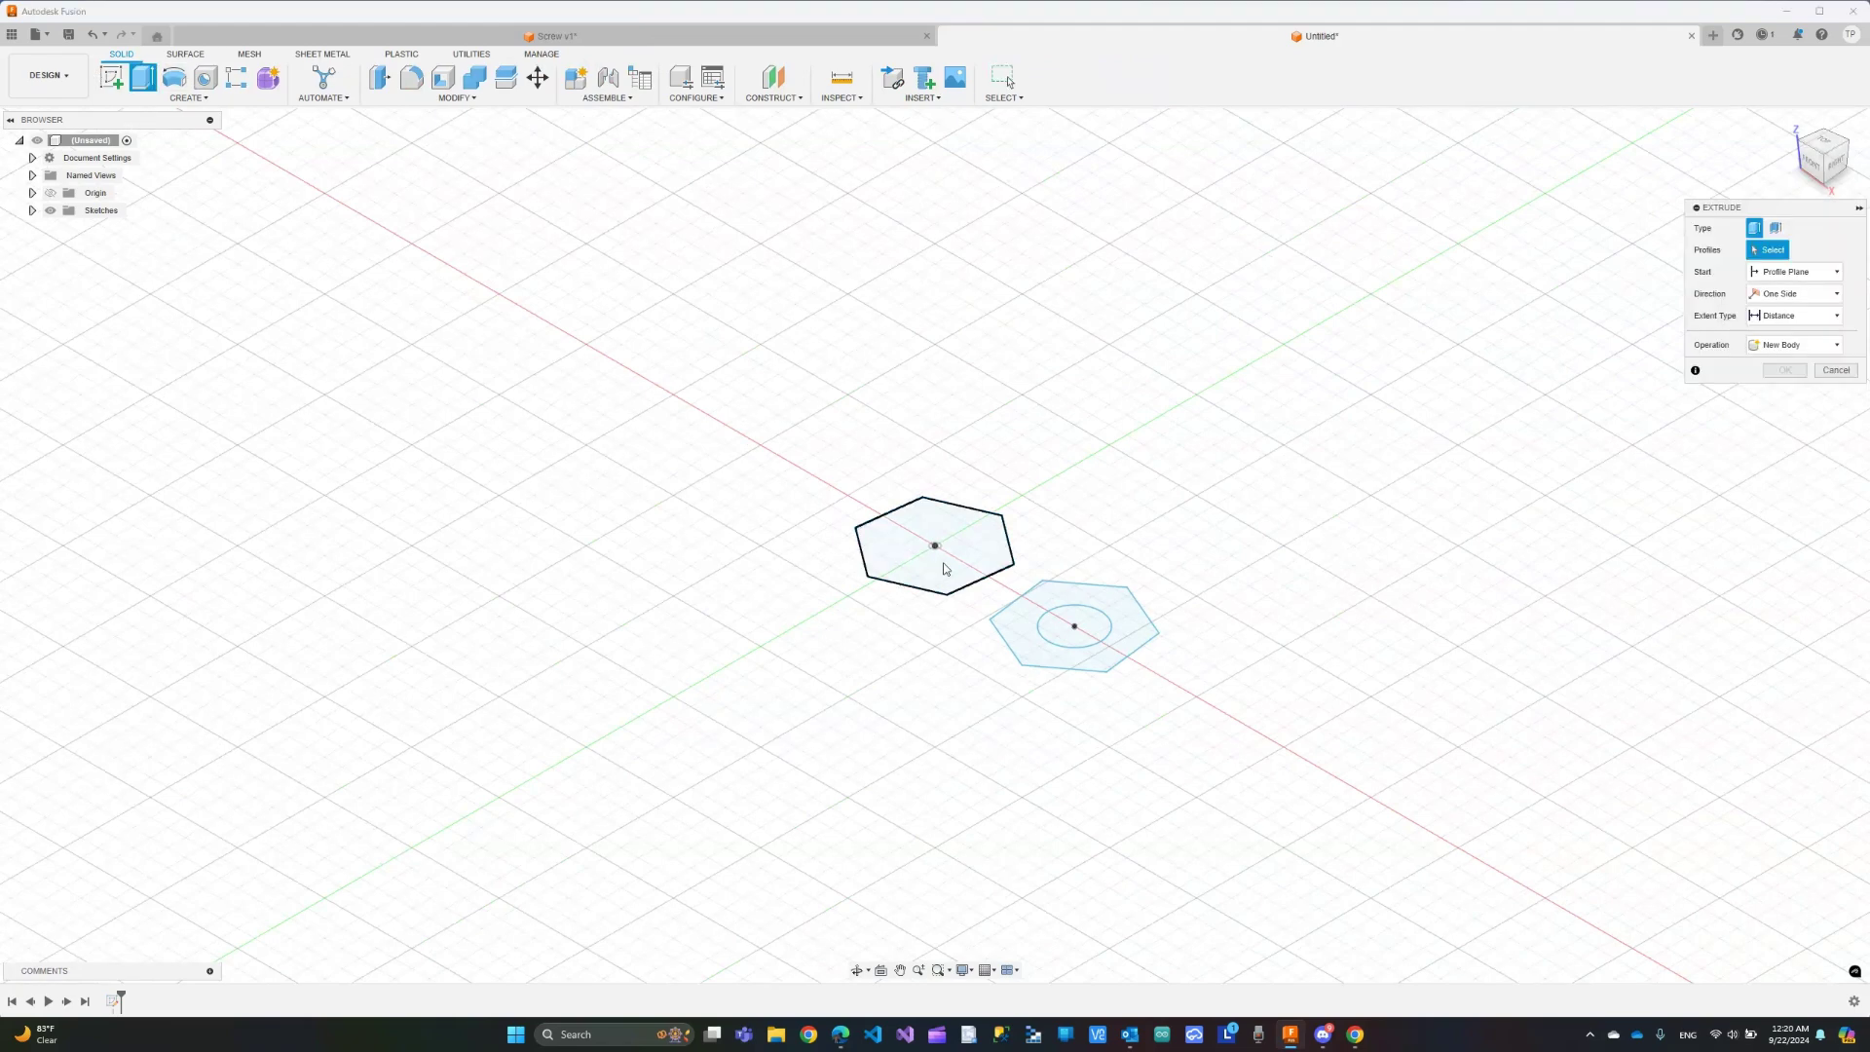
click(941, 574)
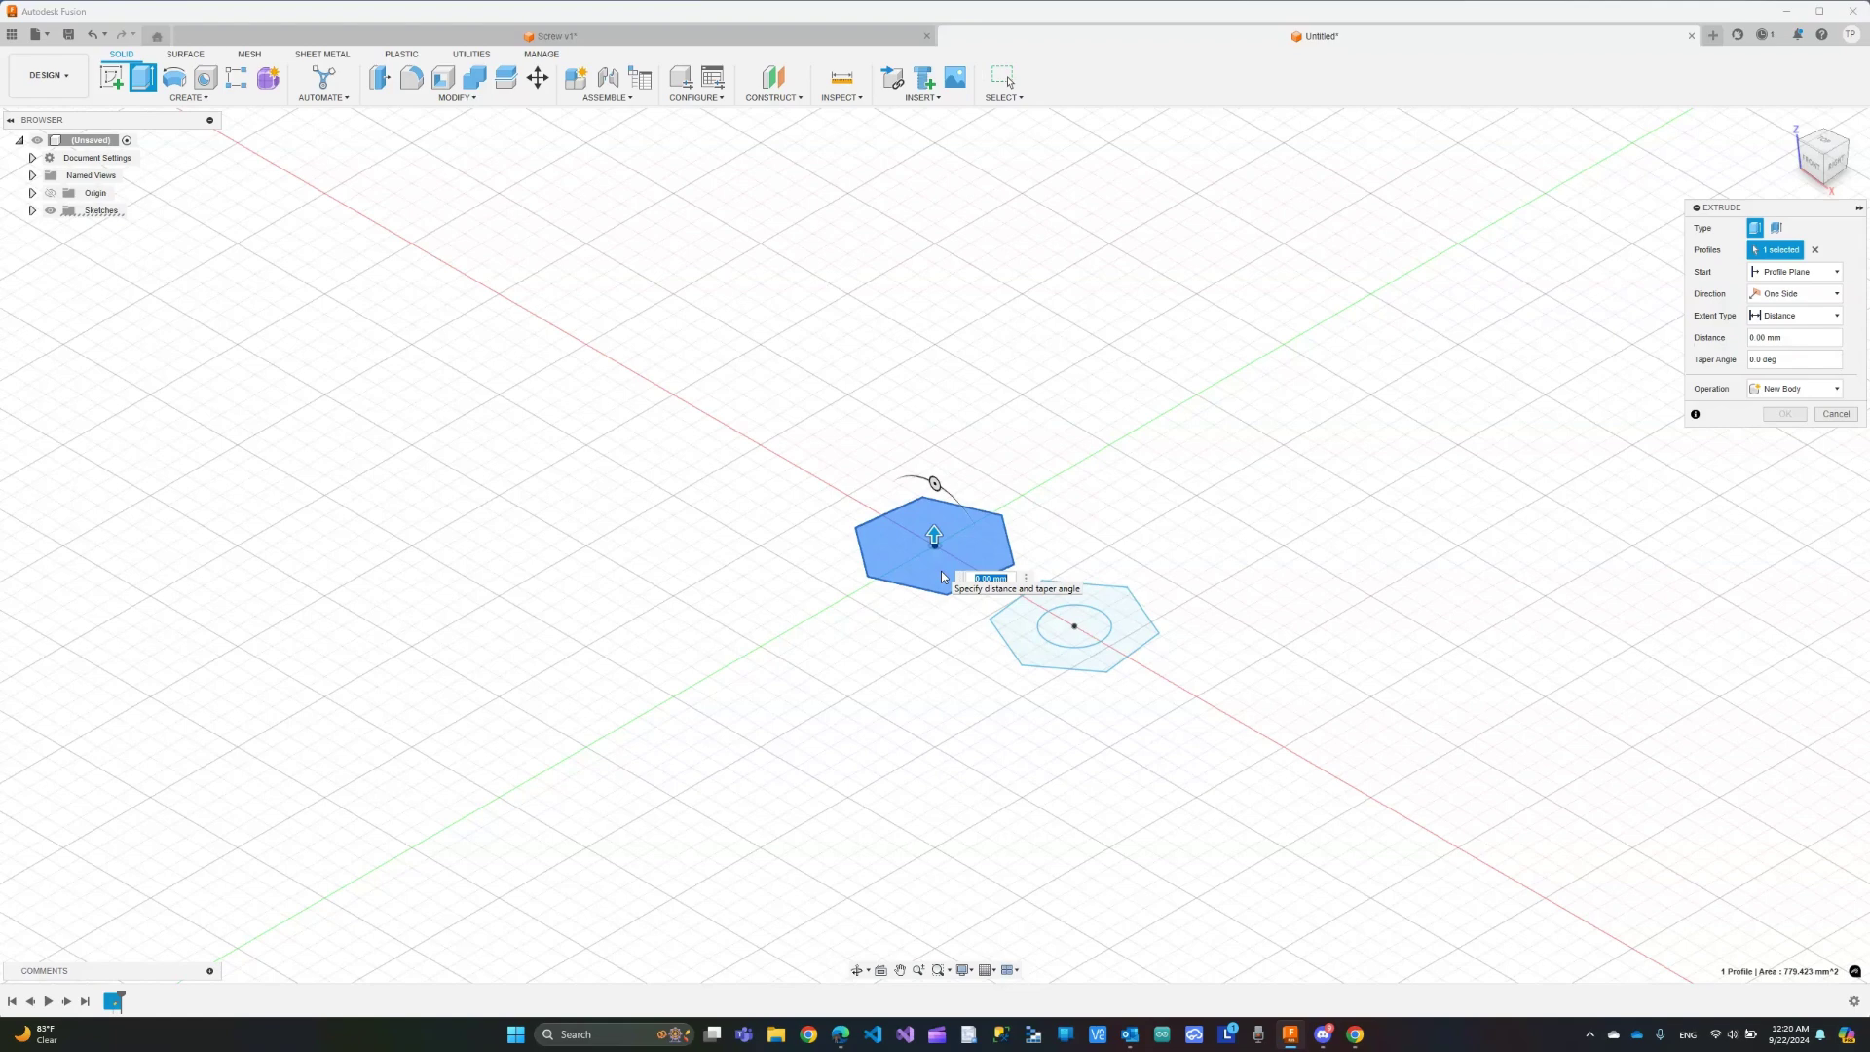
text(10)
key(Return)
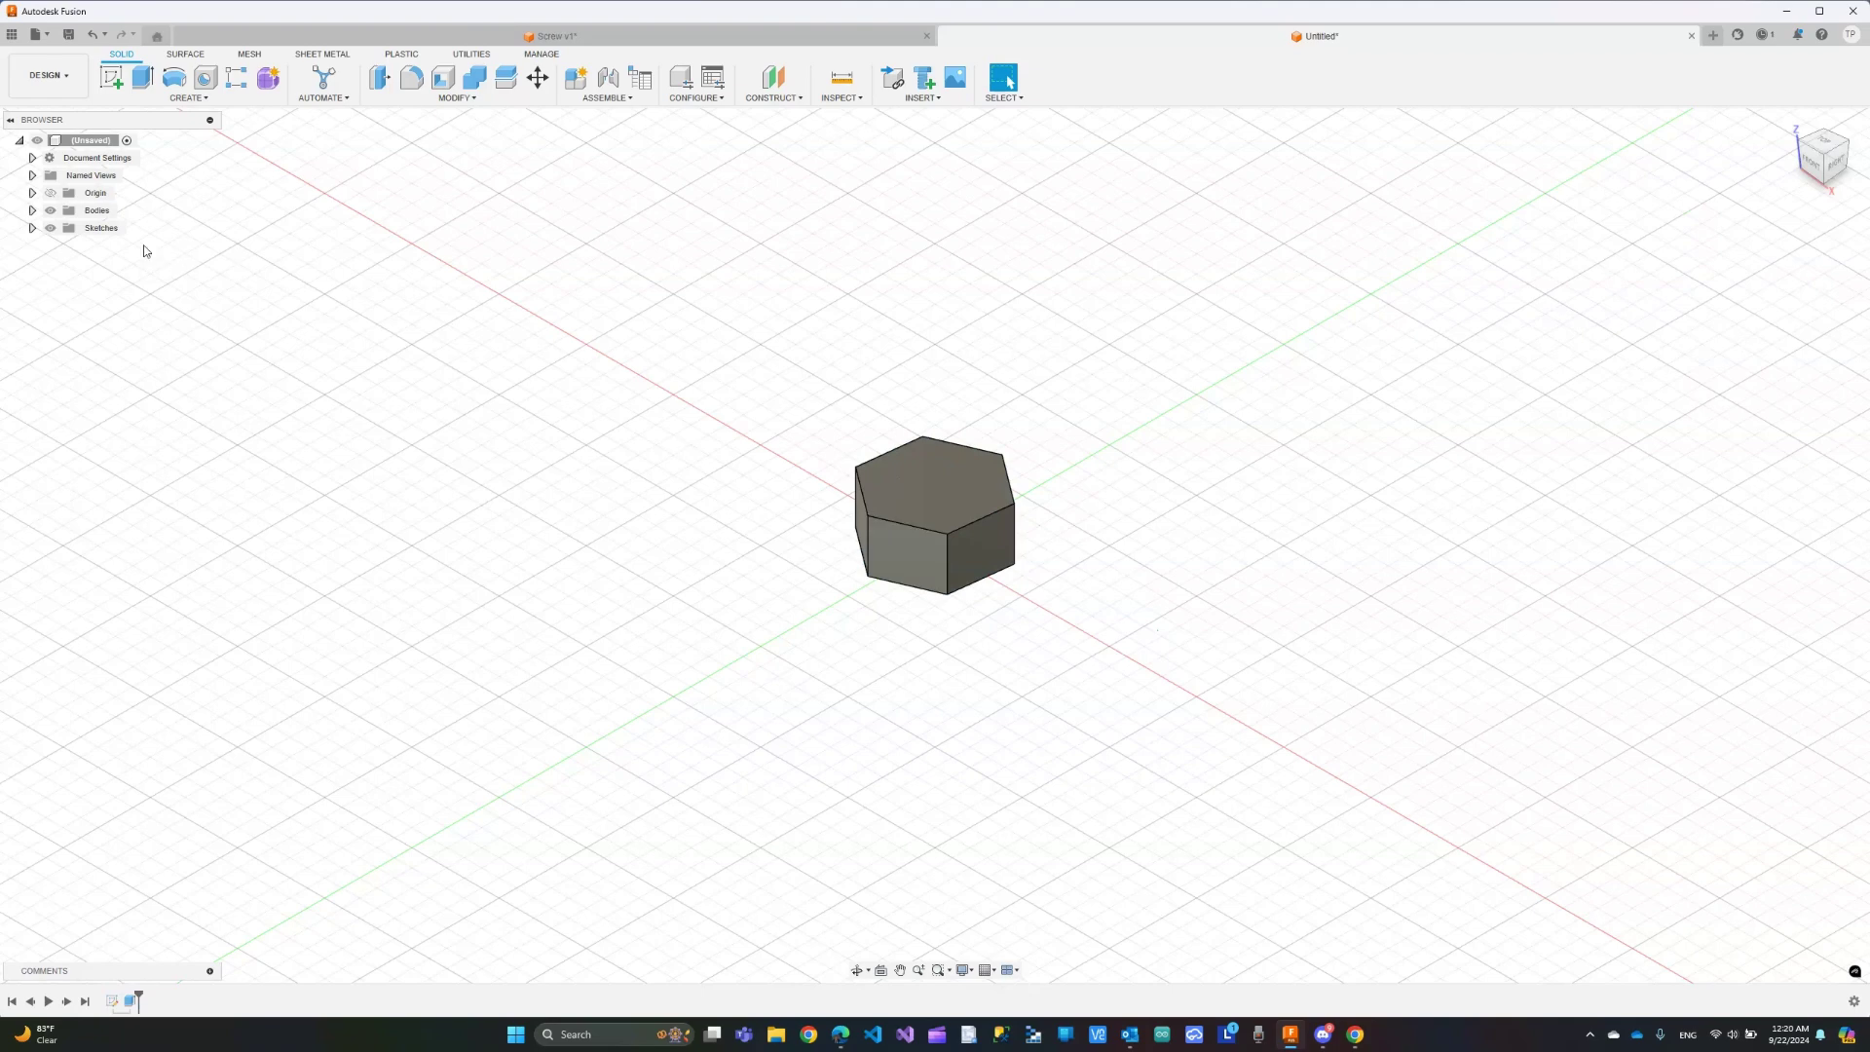
click(32, 228)
click(64, 245)
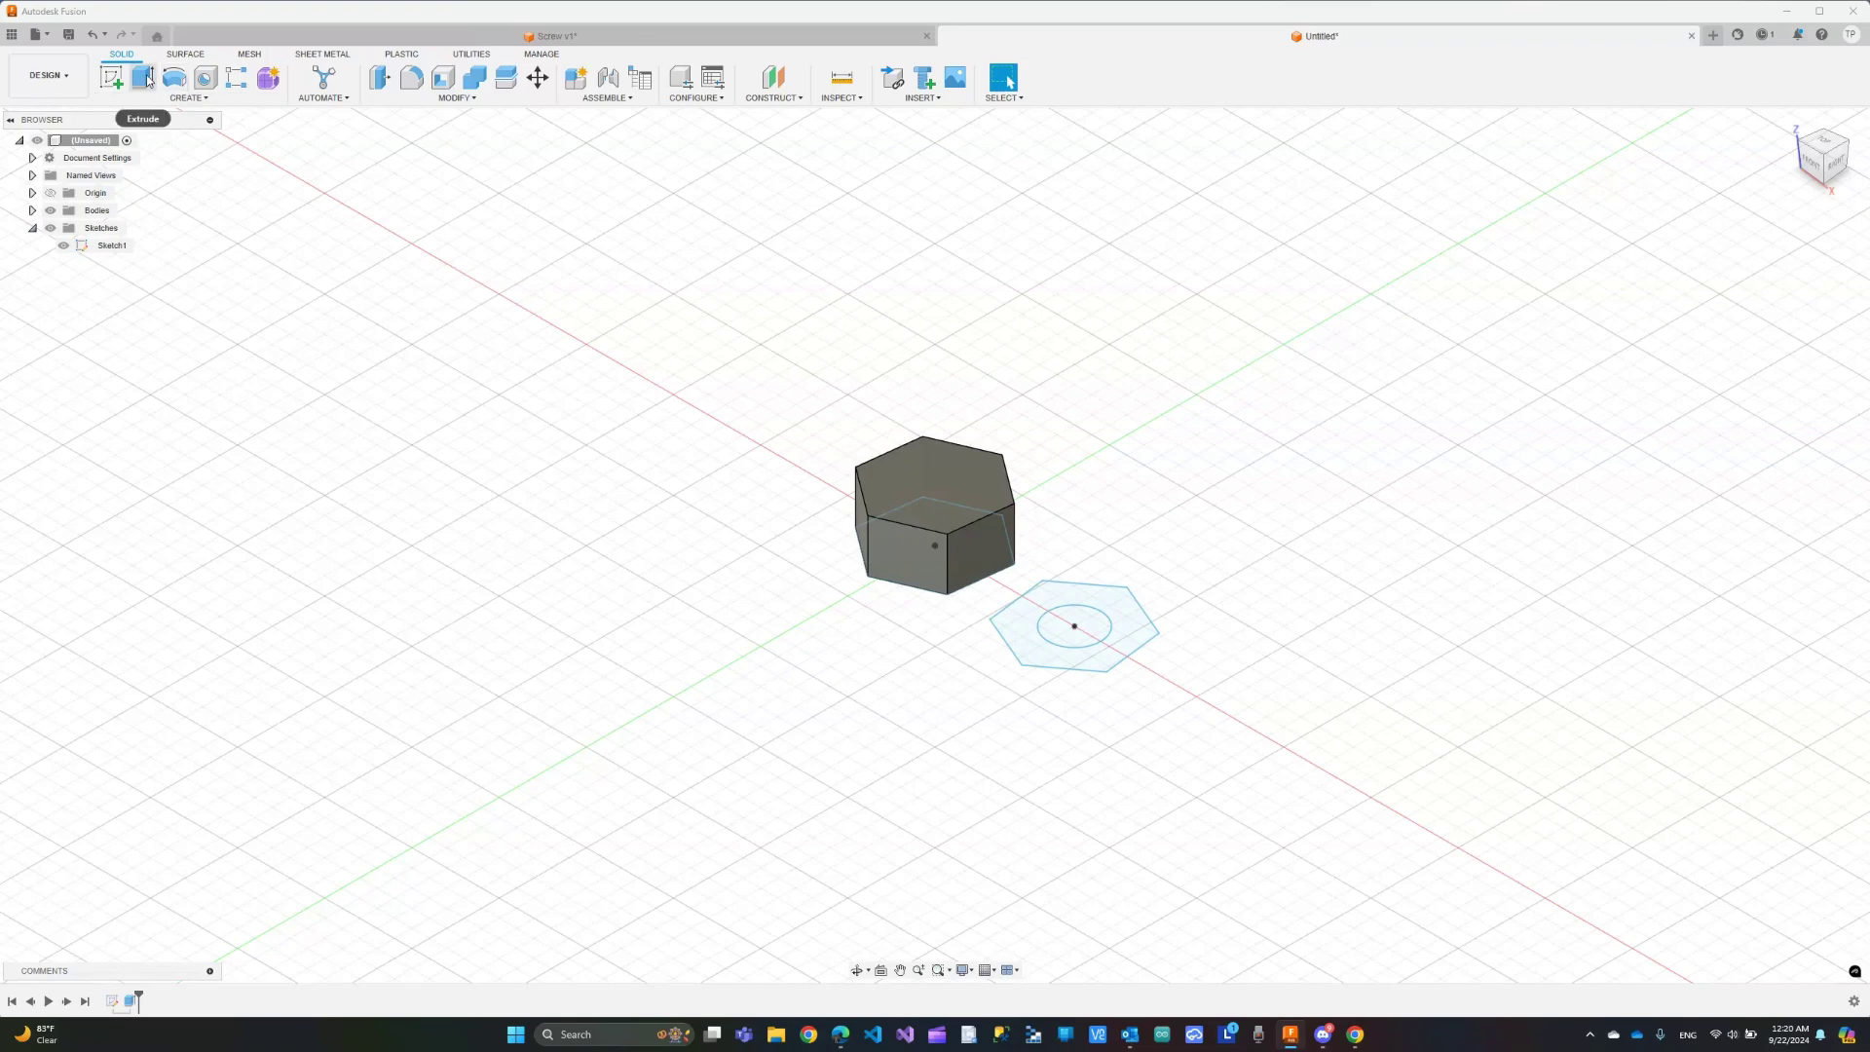
Extrude the 15 mm circle 60 mm into the screw shaft
key(e)
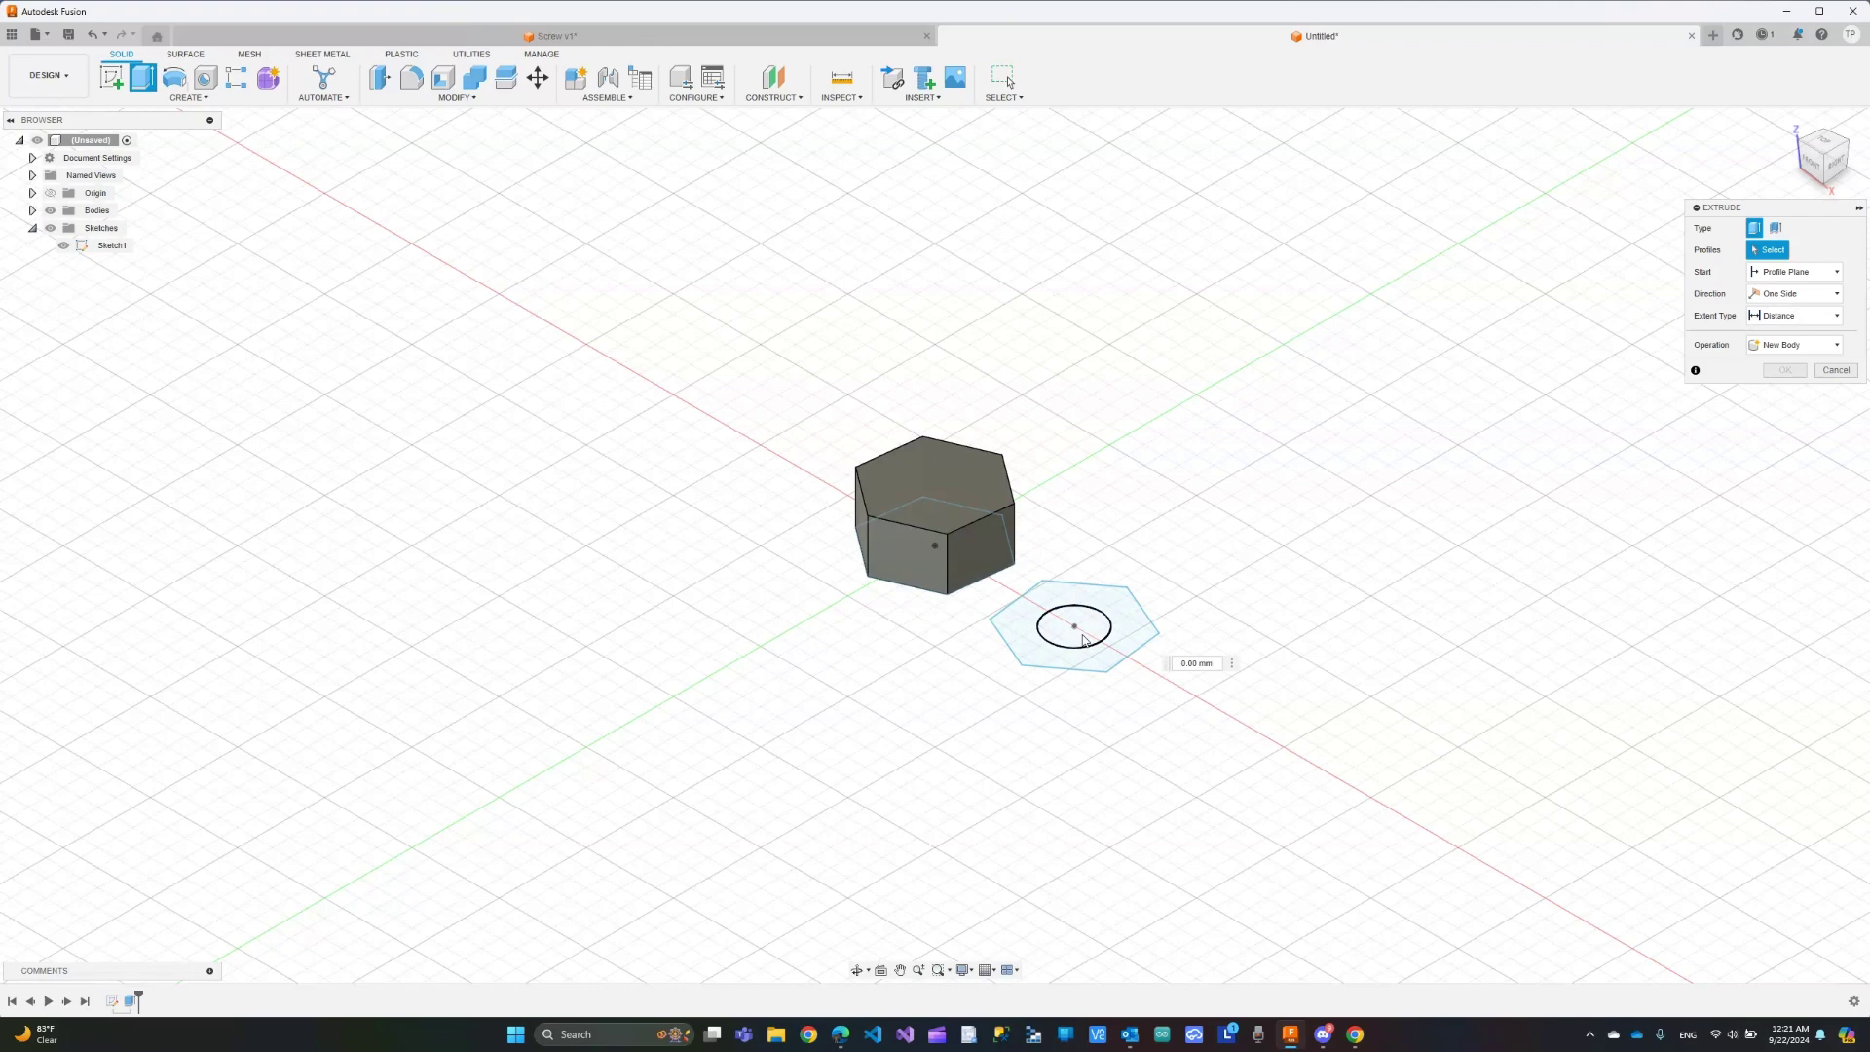
click(1083, 640)
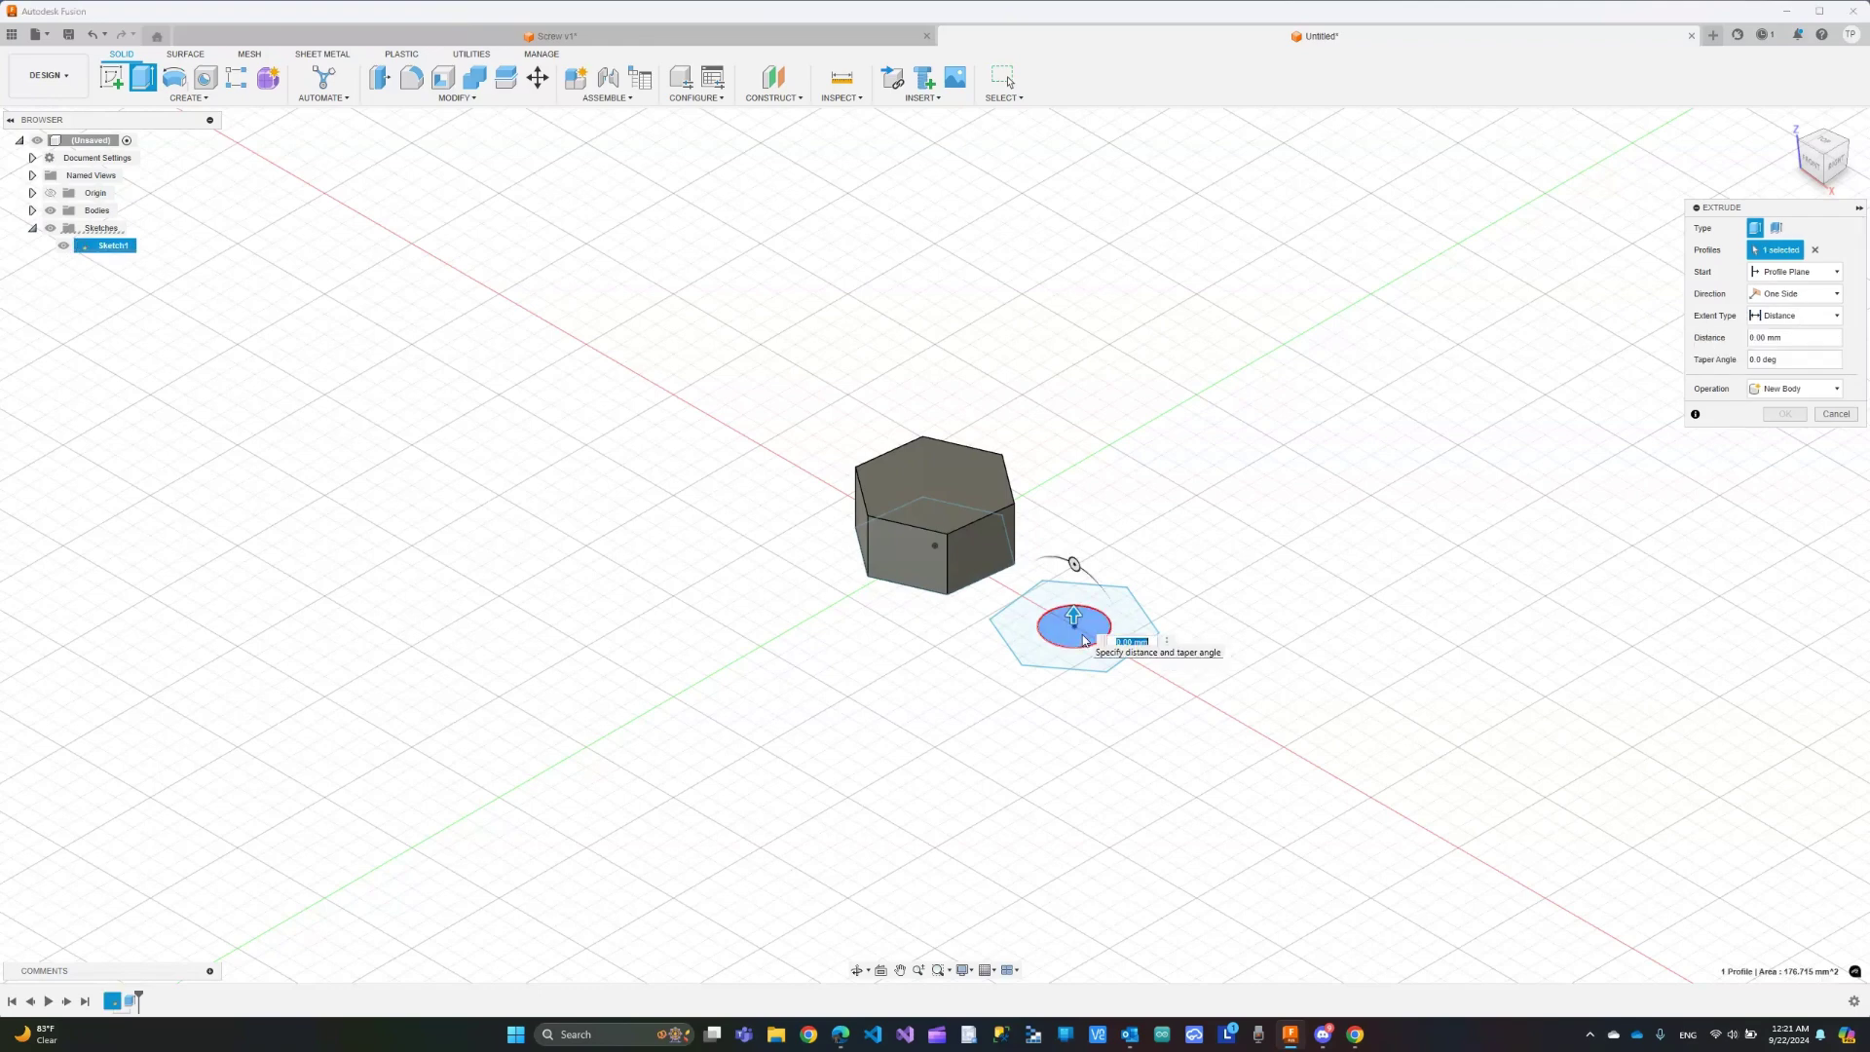
text(60)
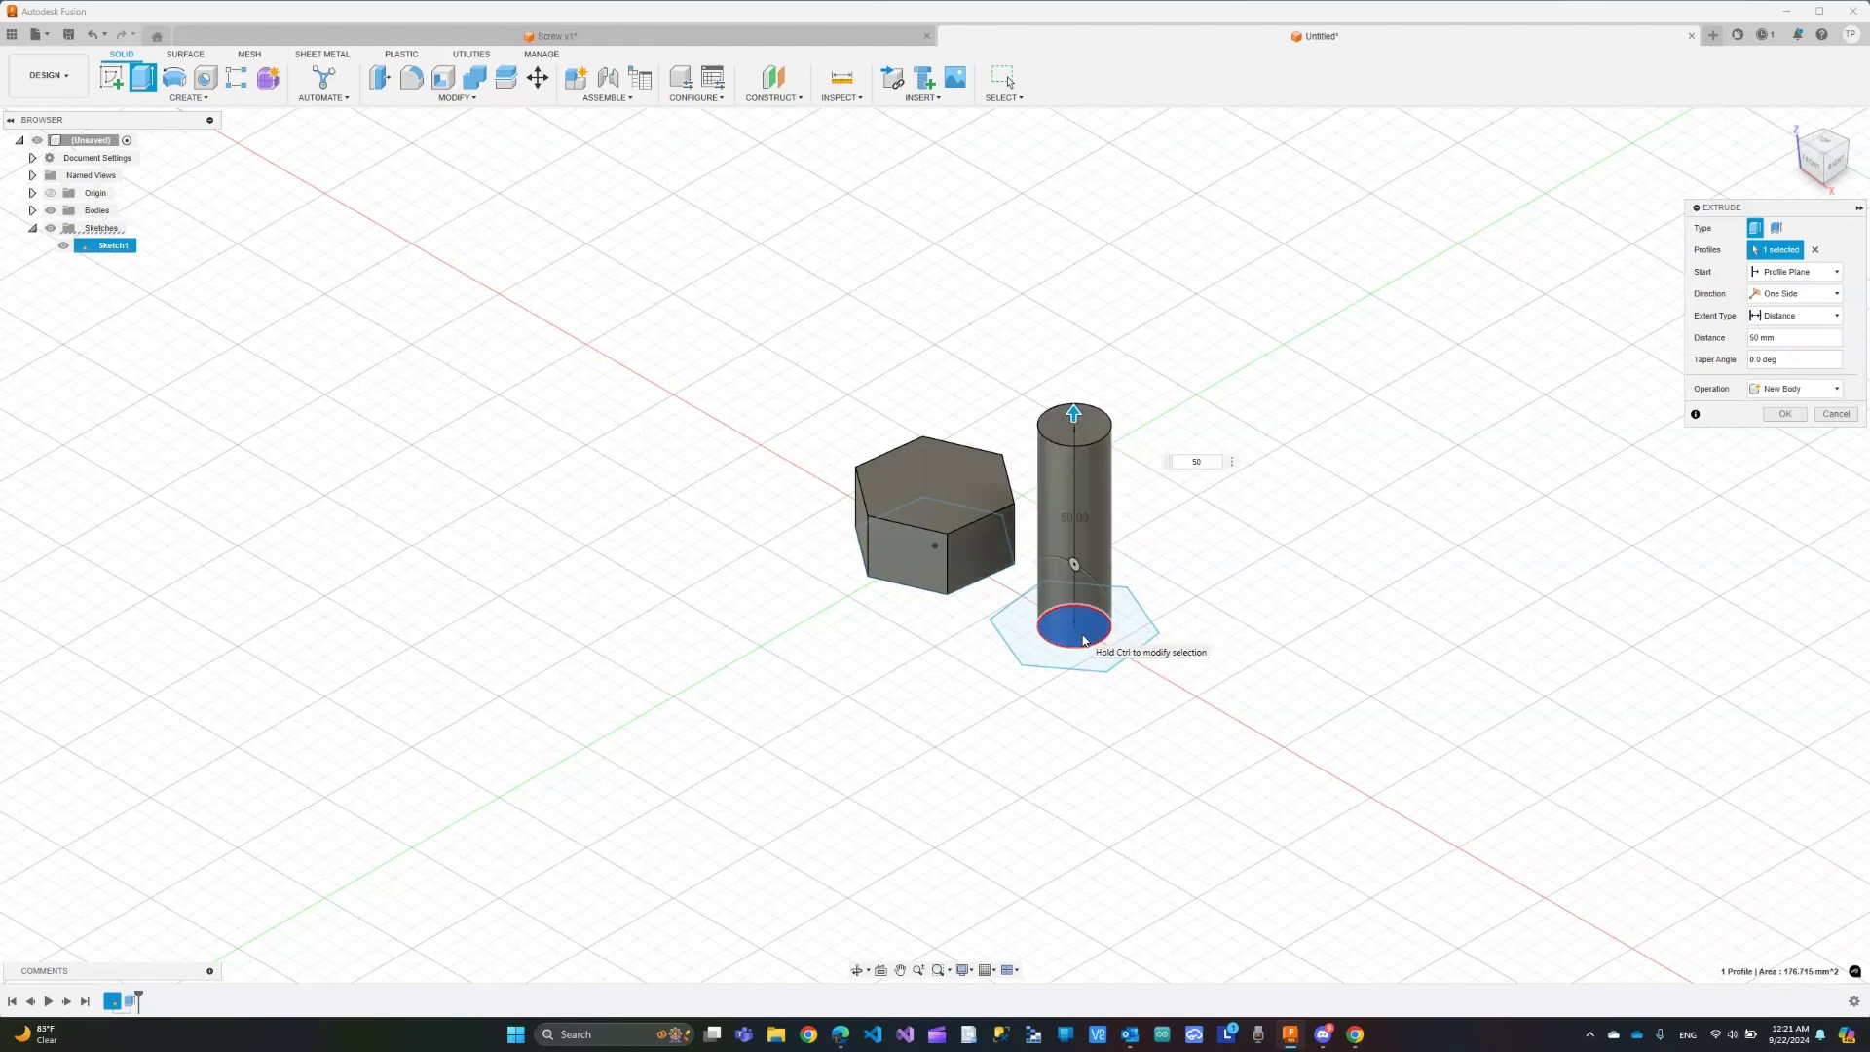
key(Return)
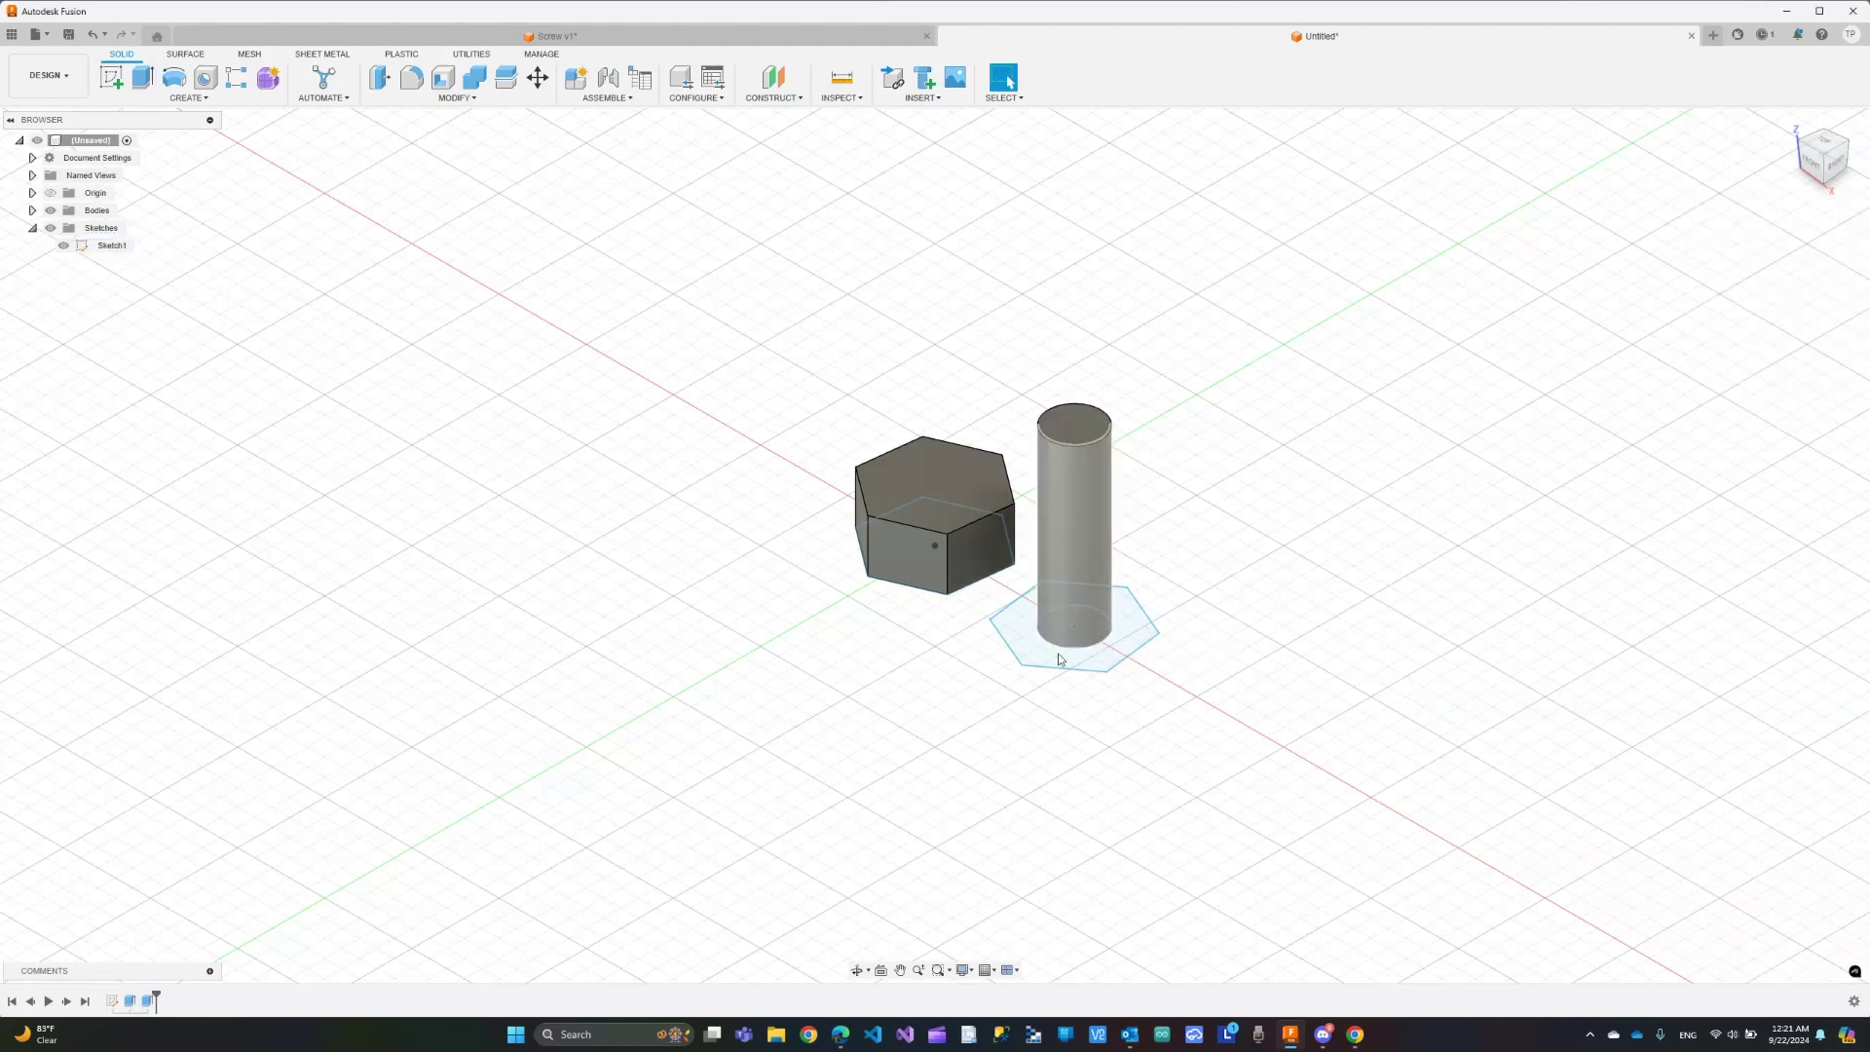
Extrude the hexagon-with-hole profile 5 mm to form the hex head
click(141, 78)
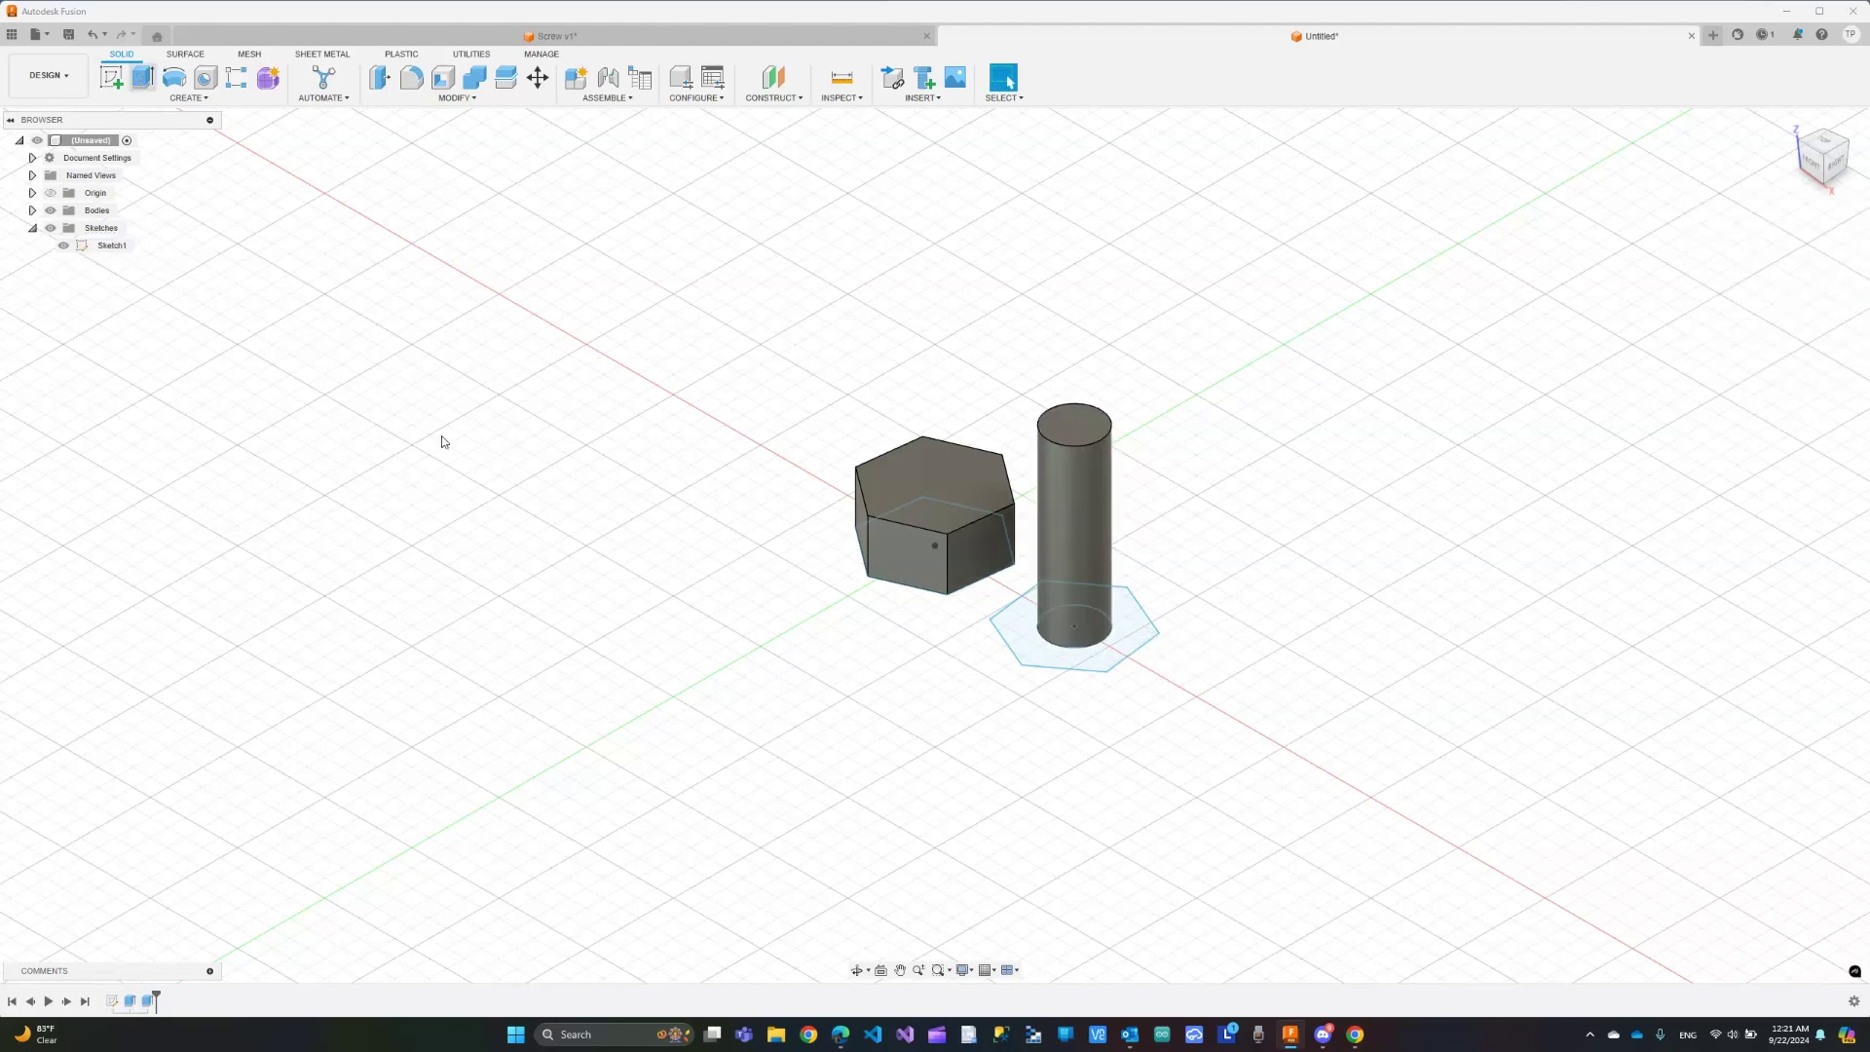
click(1039, 658)
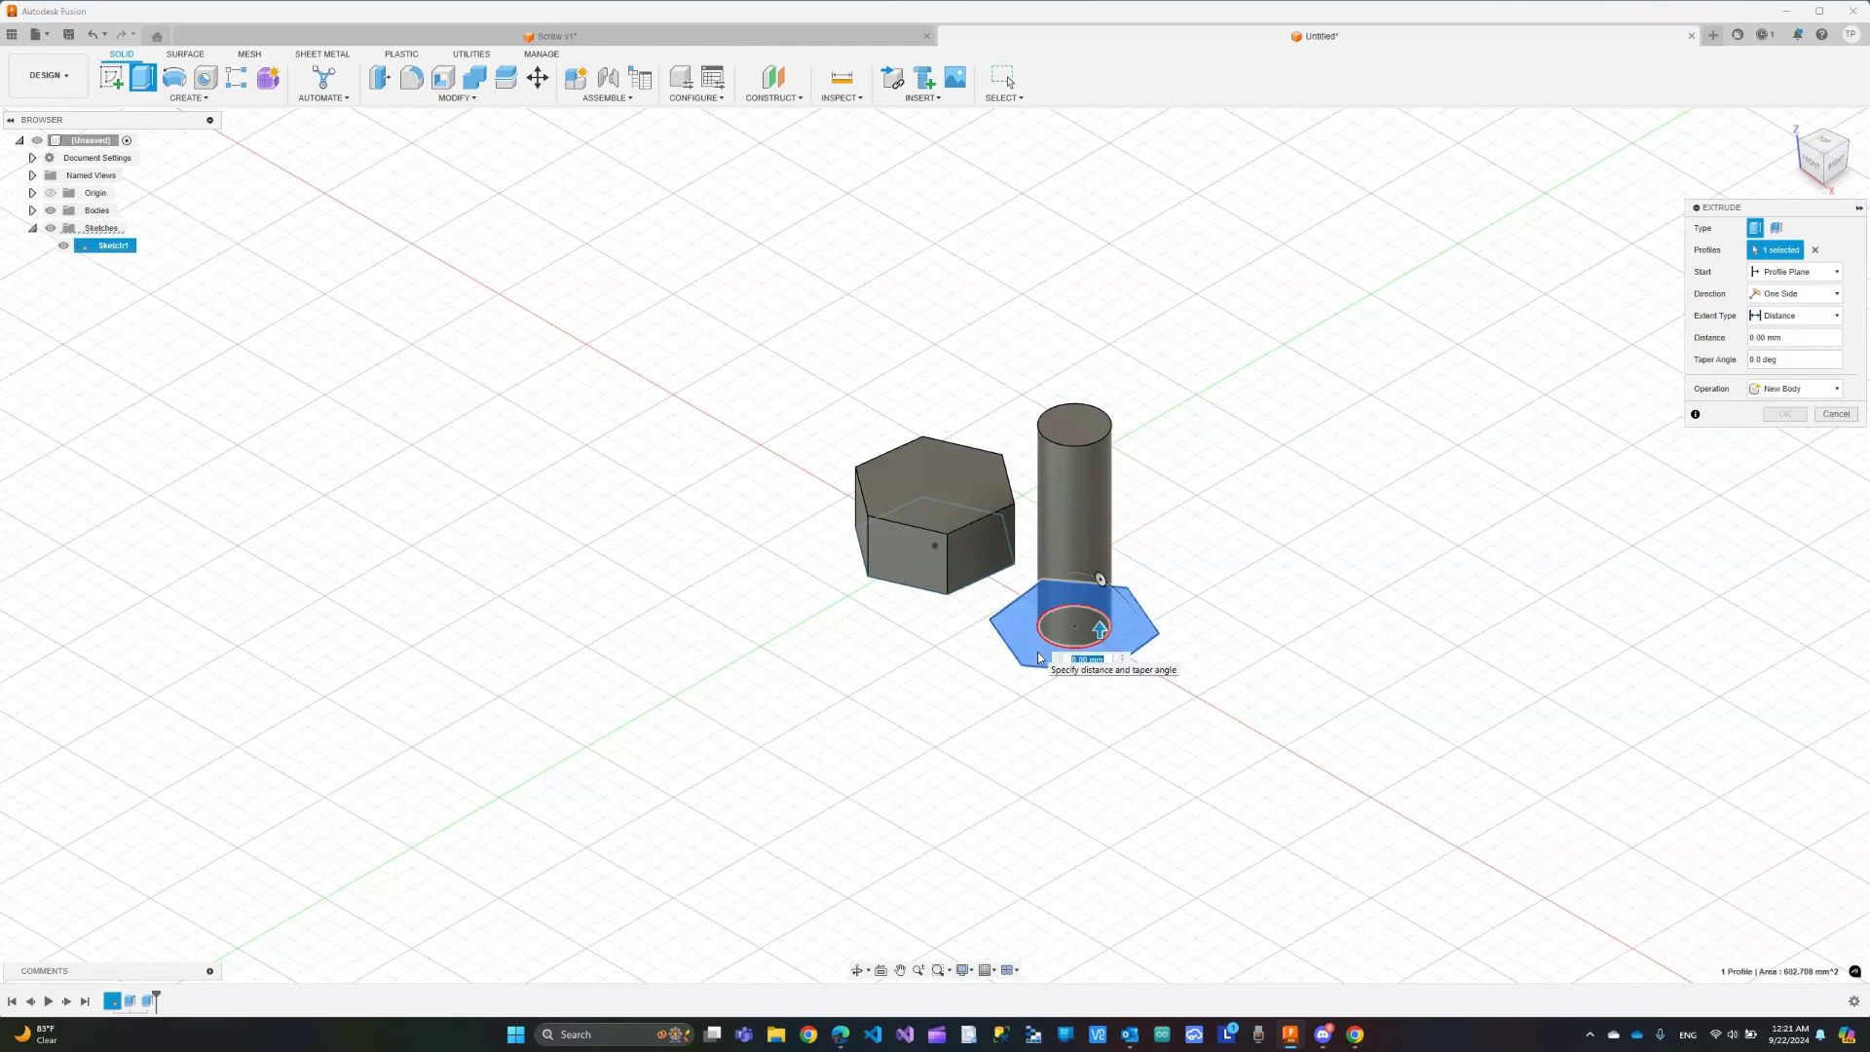
text(5)
key(Return)
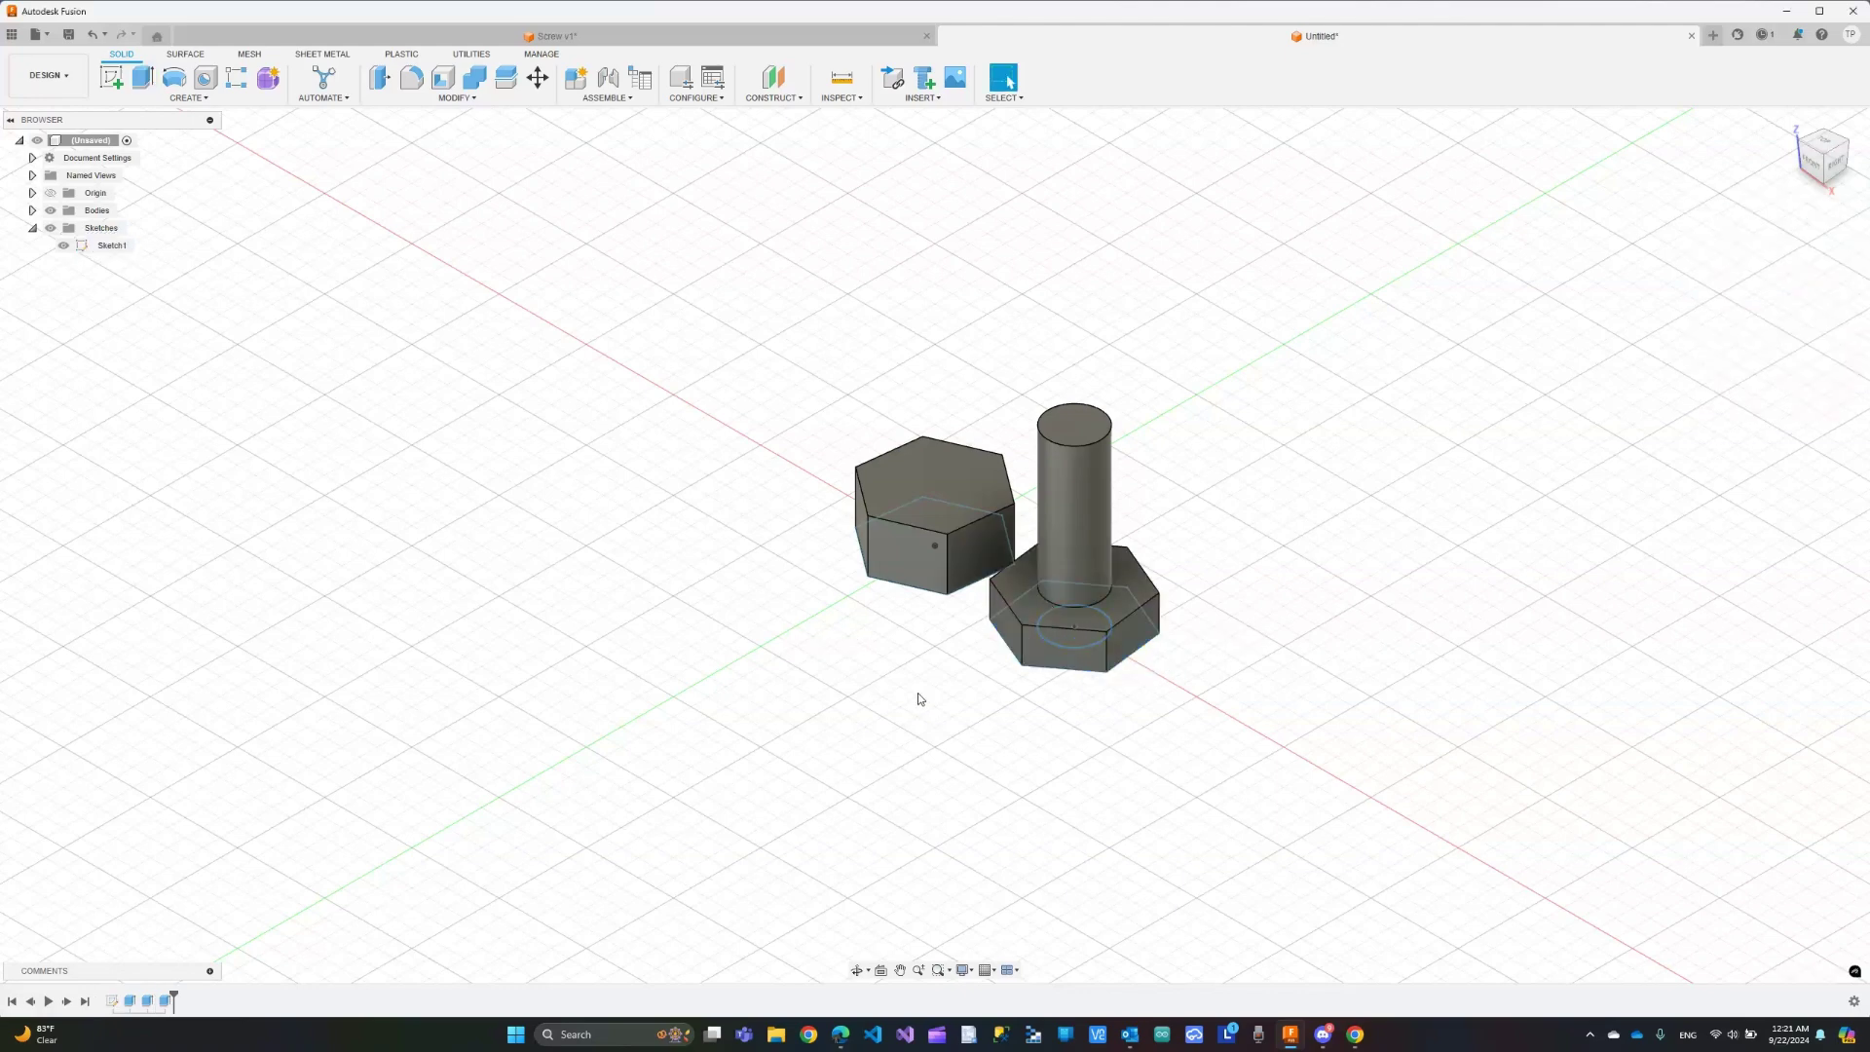
Hide Sketch1 and chamfer the shaft's top edge by 1 mm
click(63, 246)
click(460, 99)
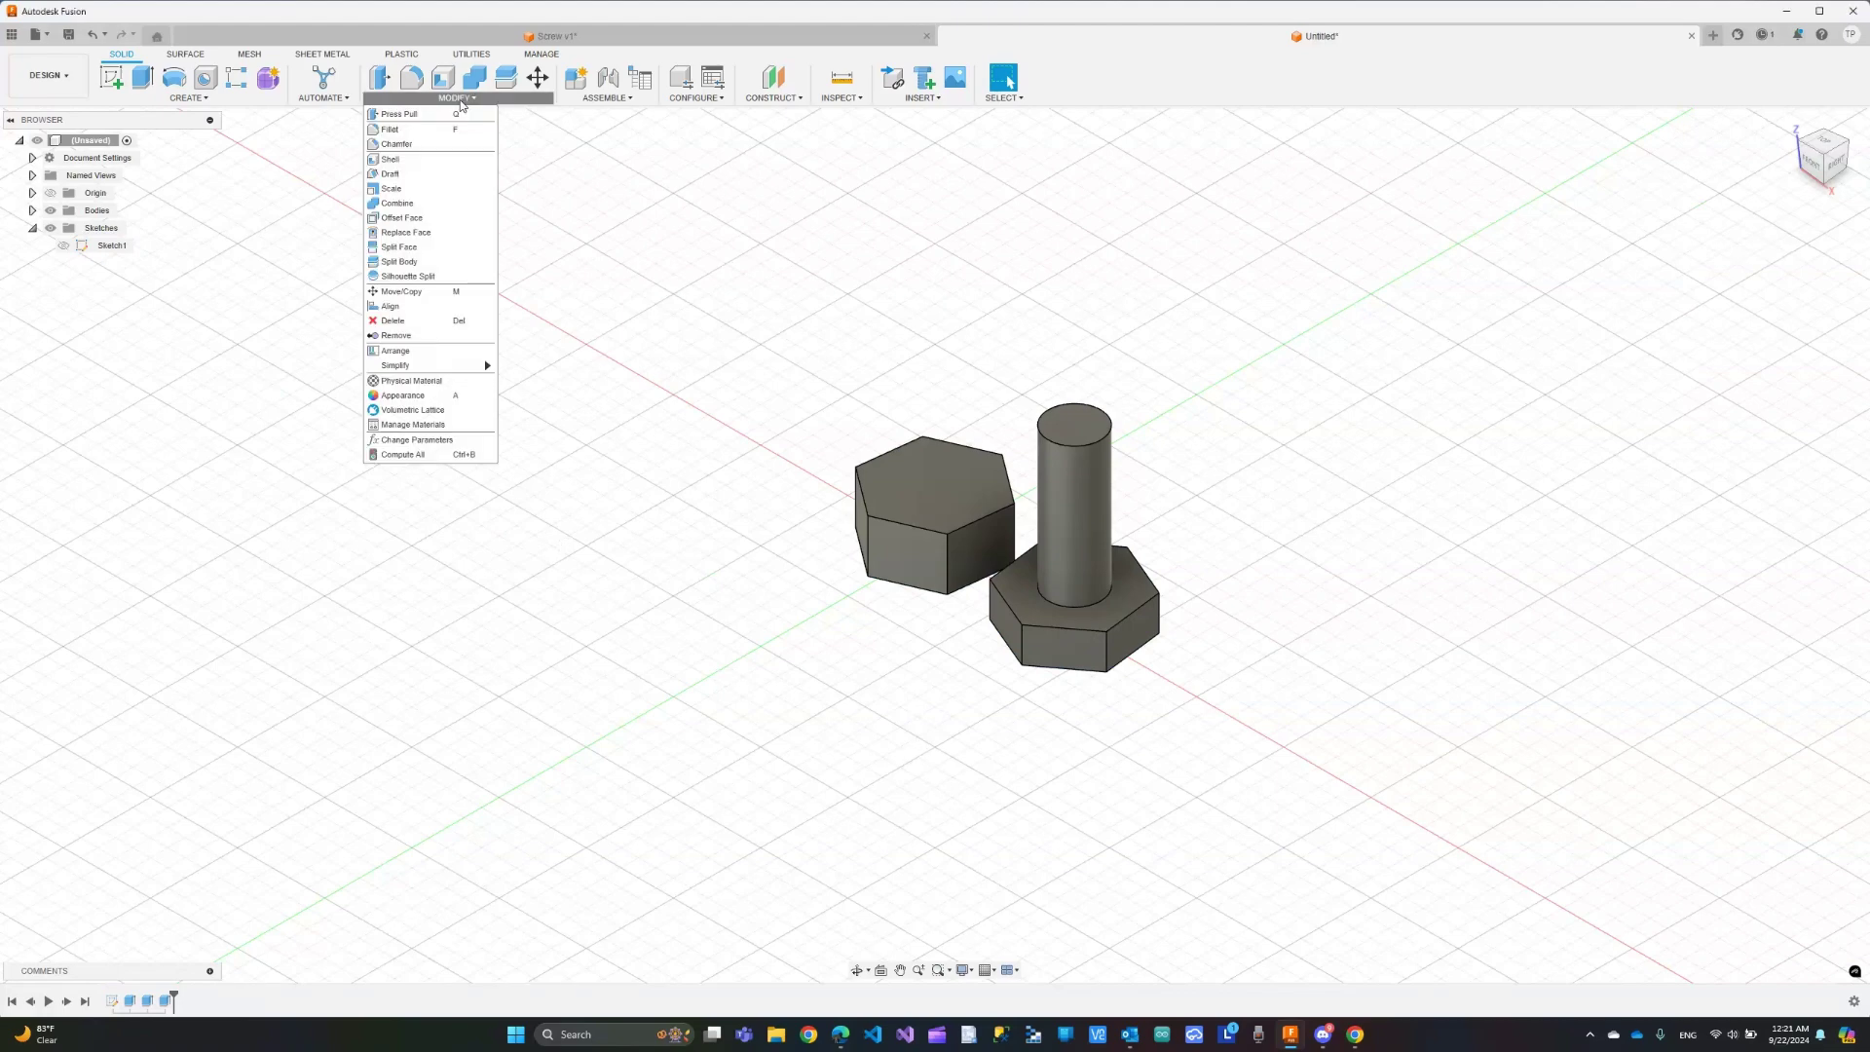
click(396, 146)
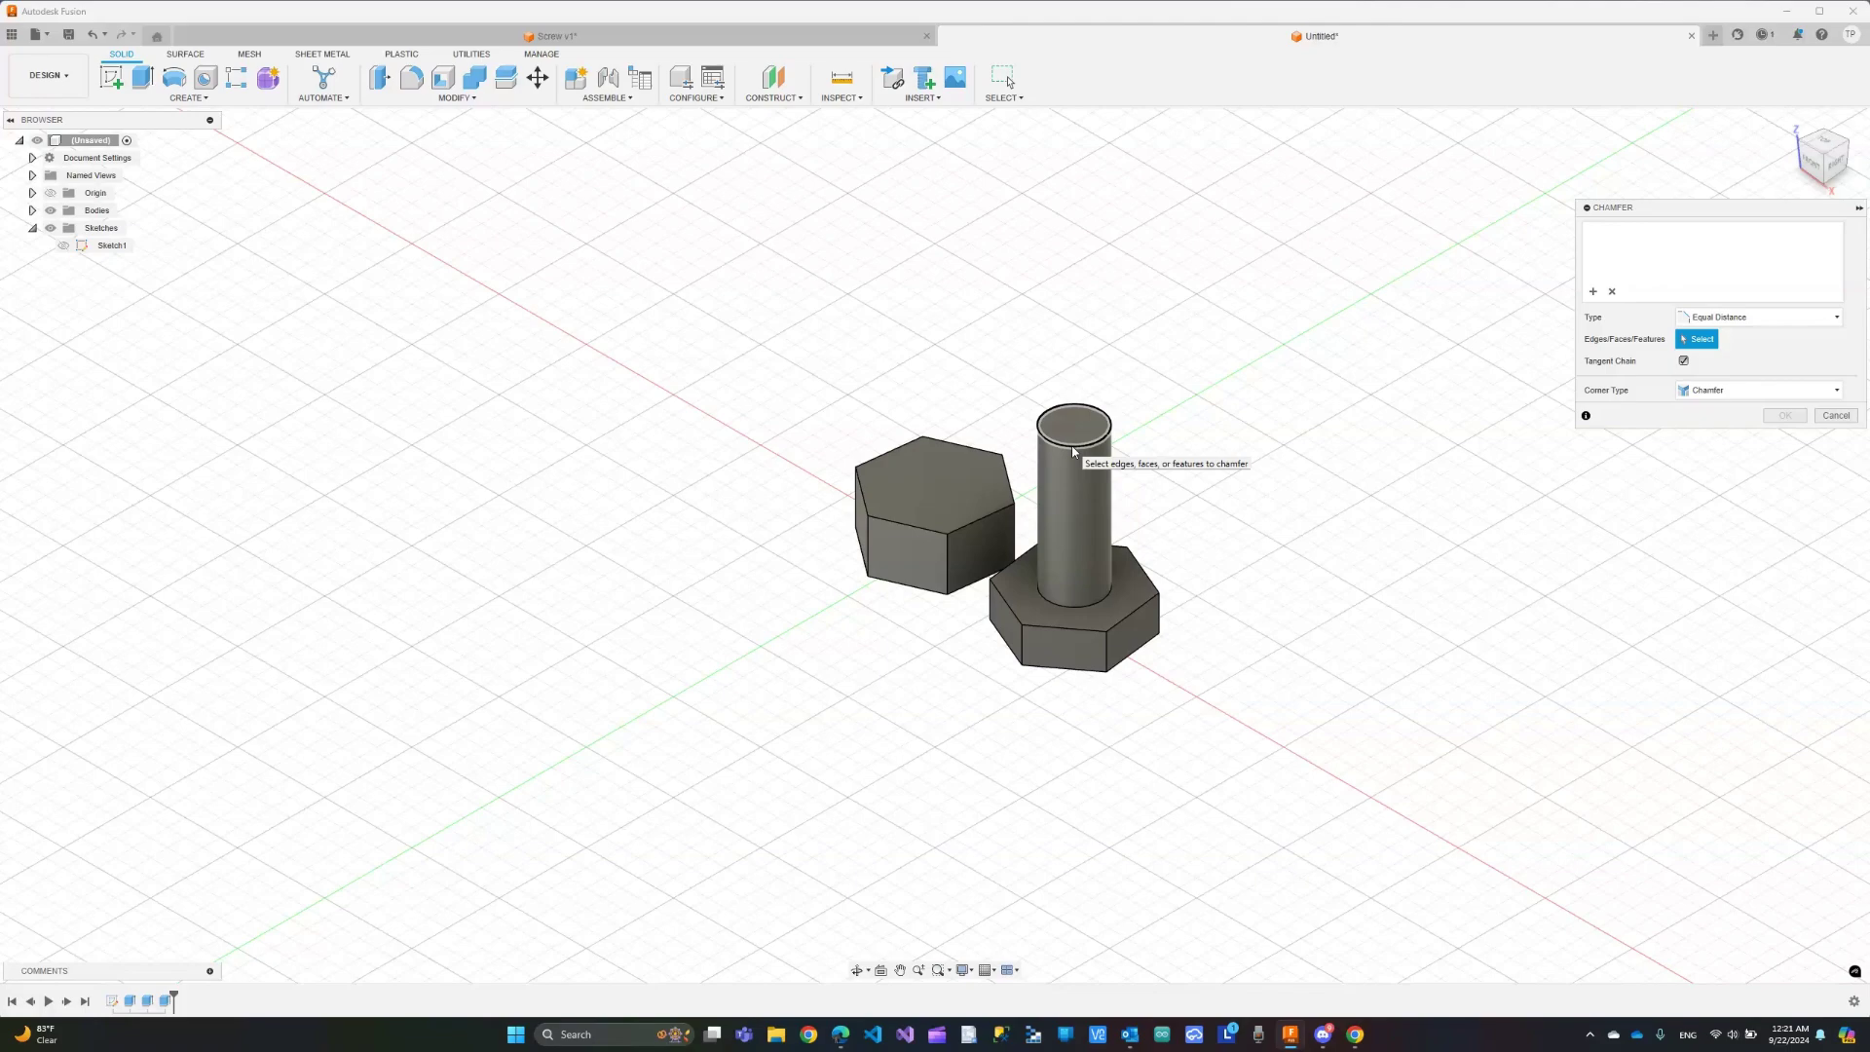
scroll(1077, 444, up, 2)
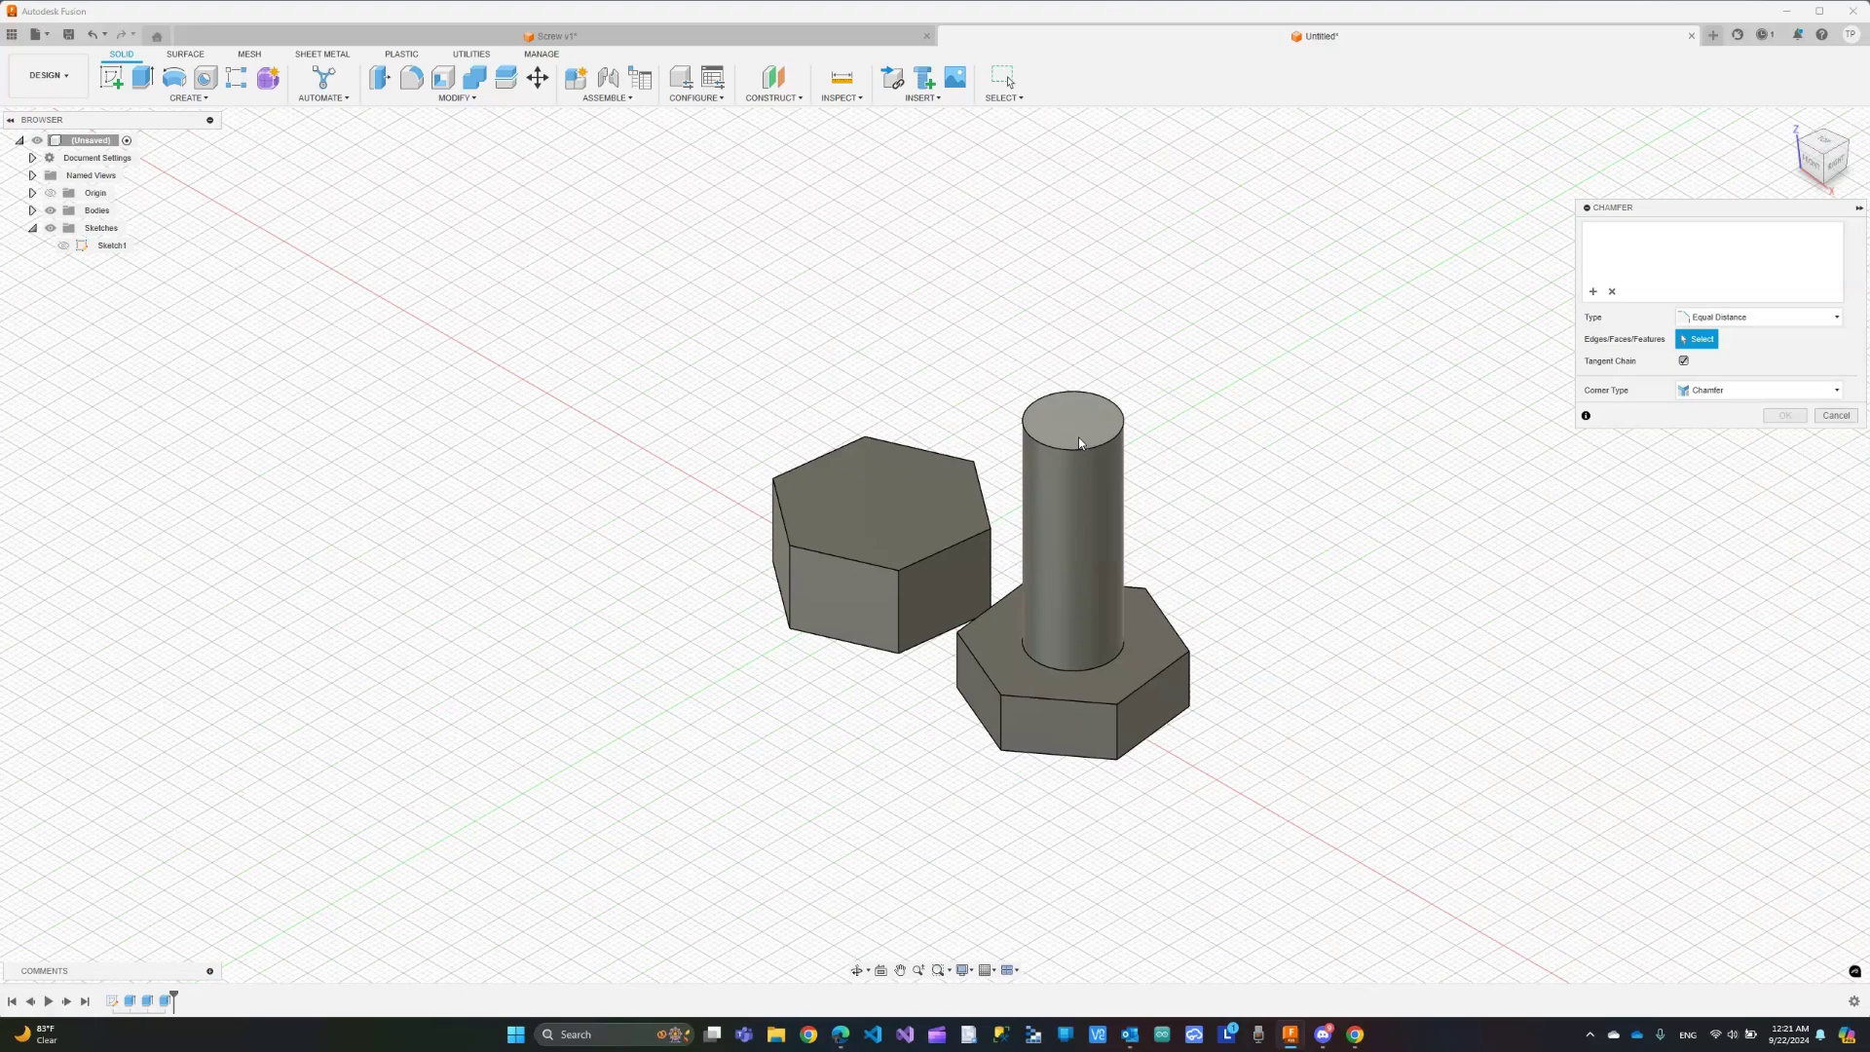
scroll(1079, 443, up, 3)
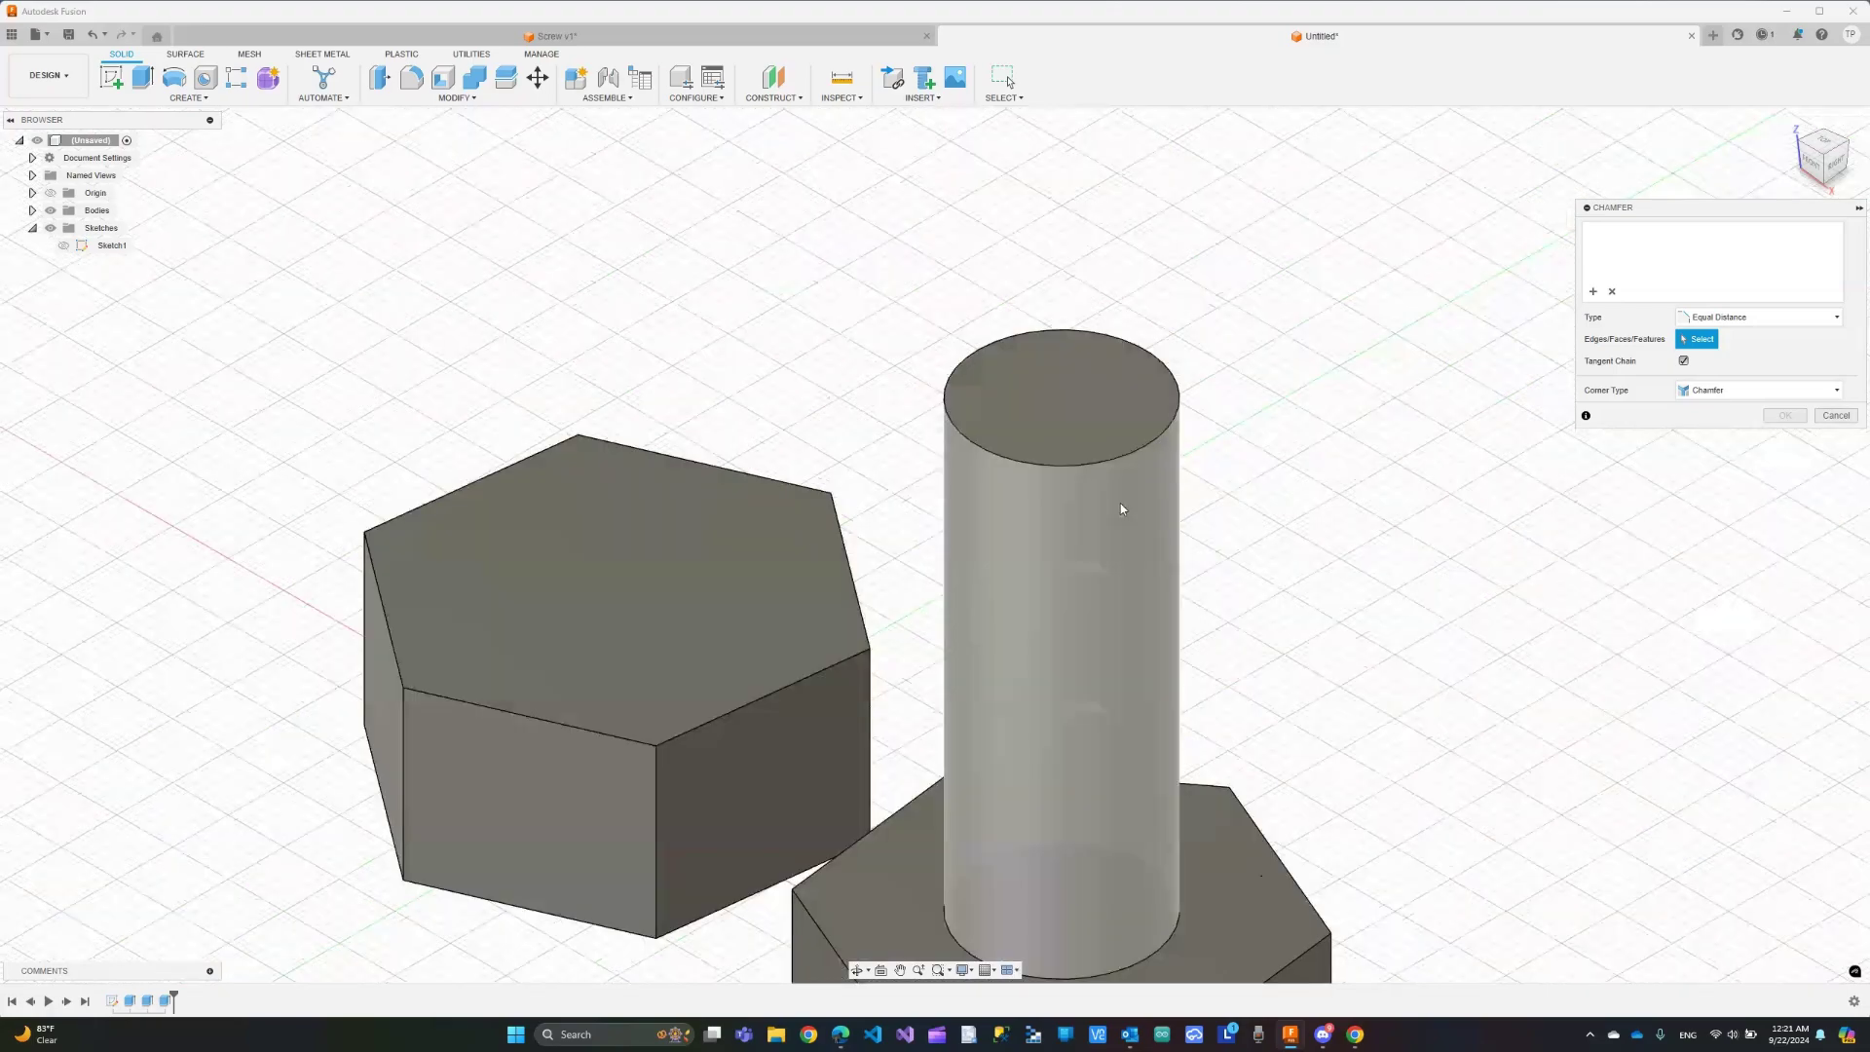
click(1077, 467)
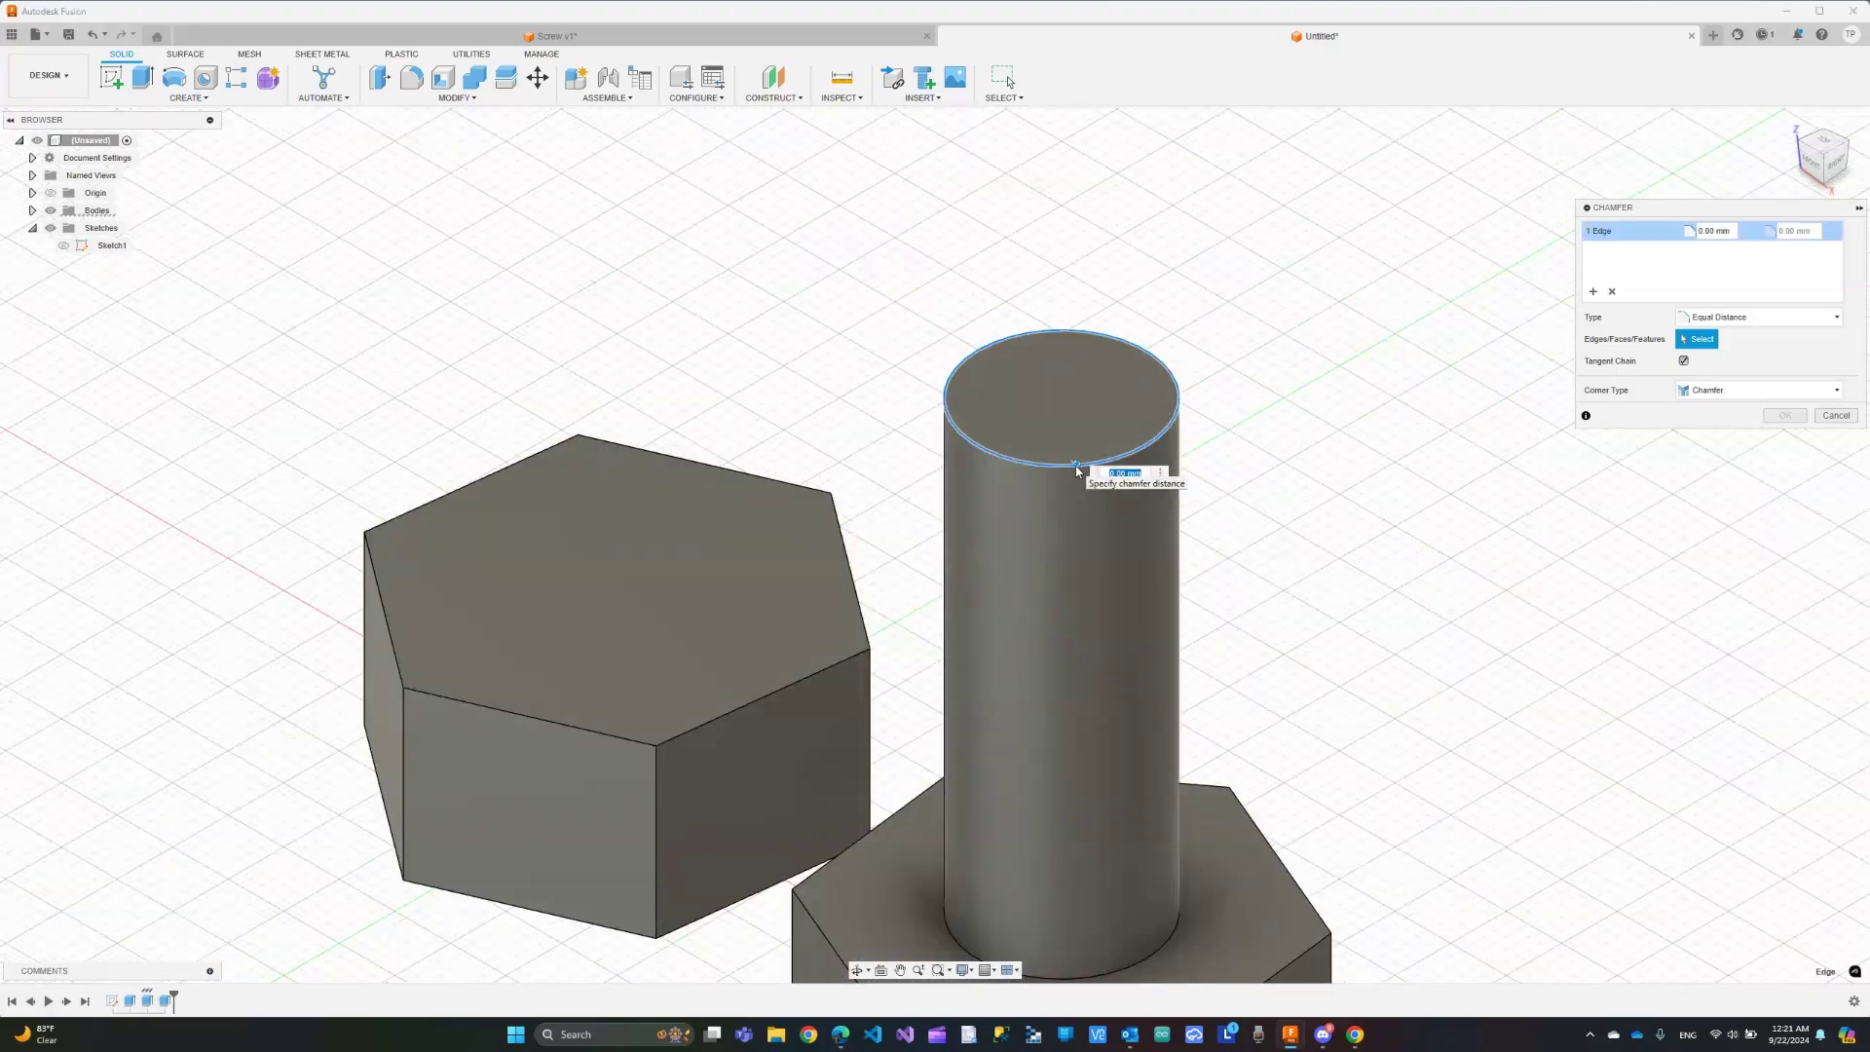
text(1.5)
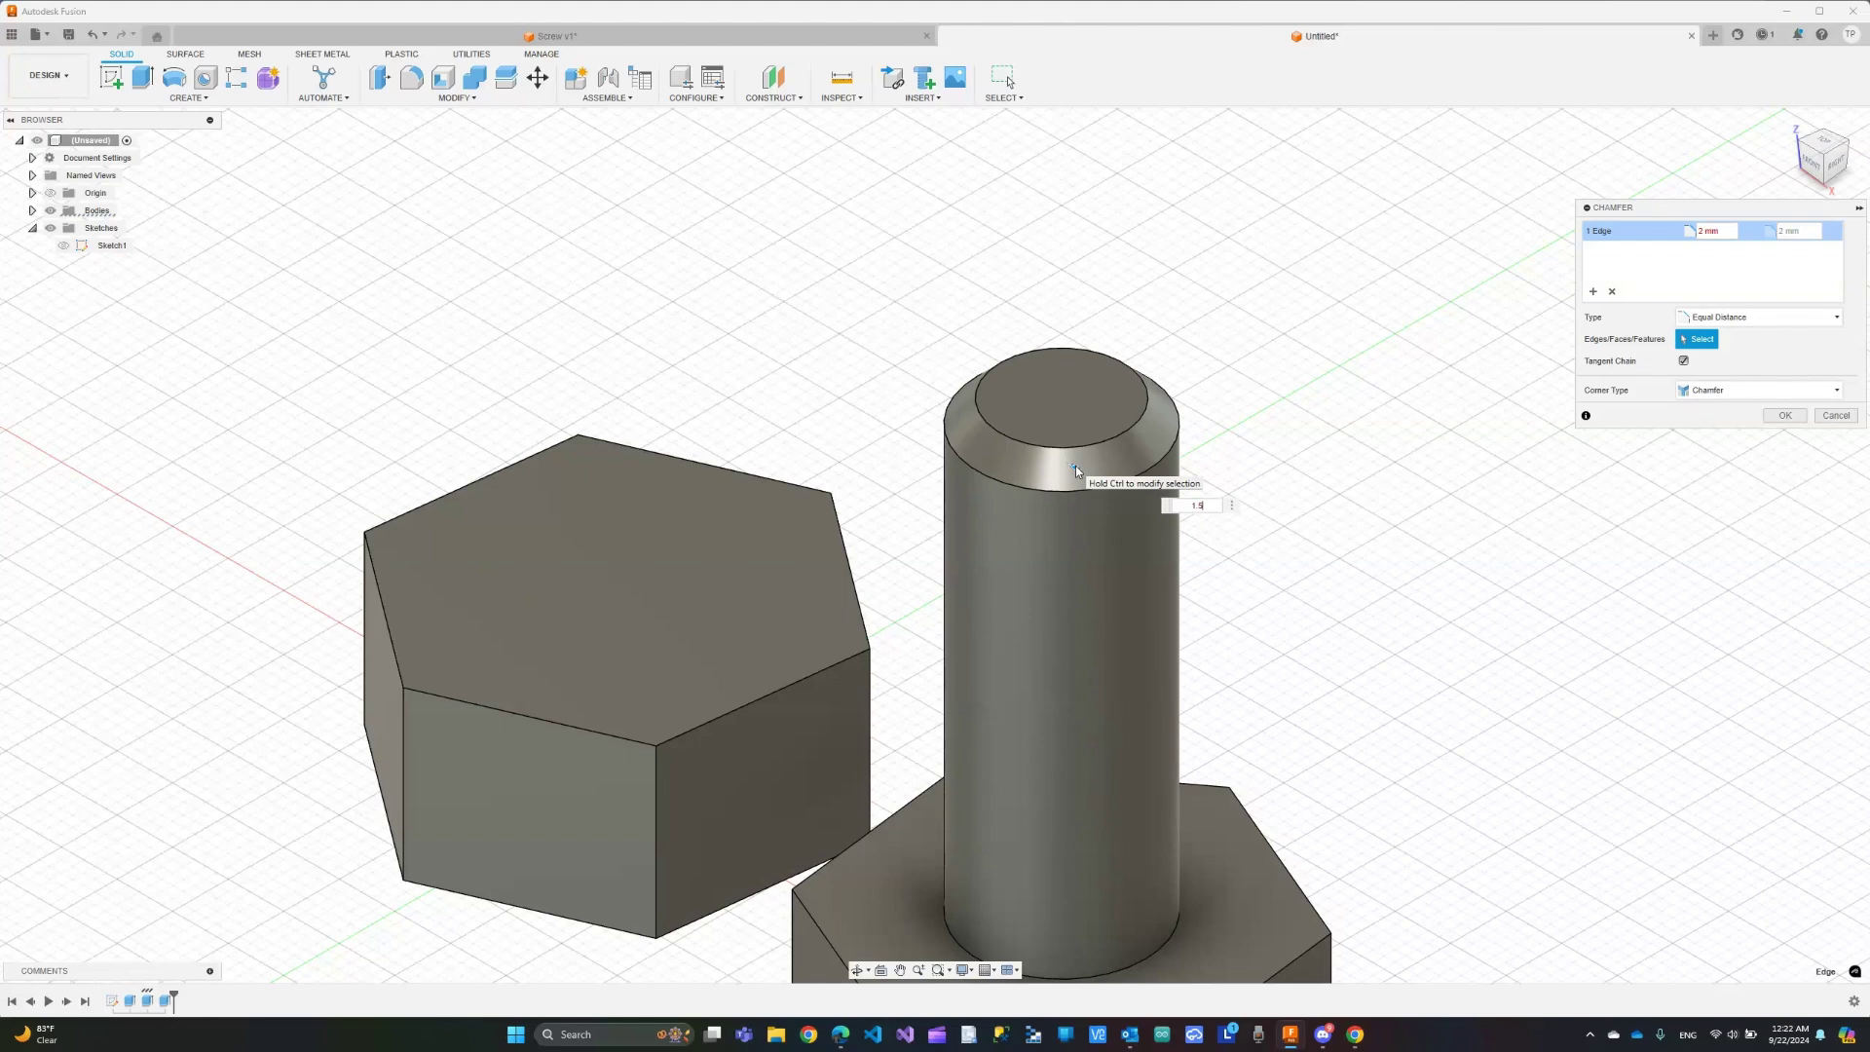
key(Return)
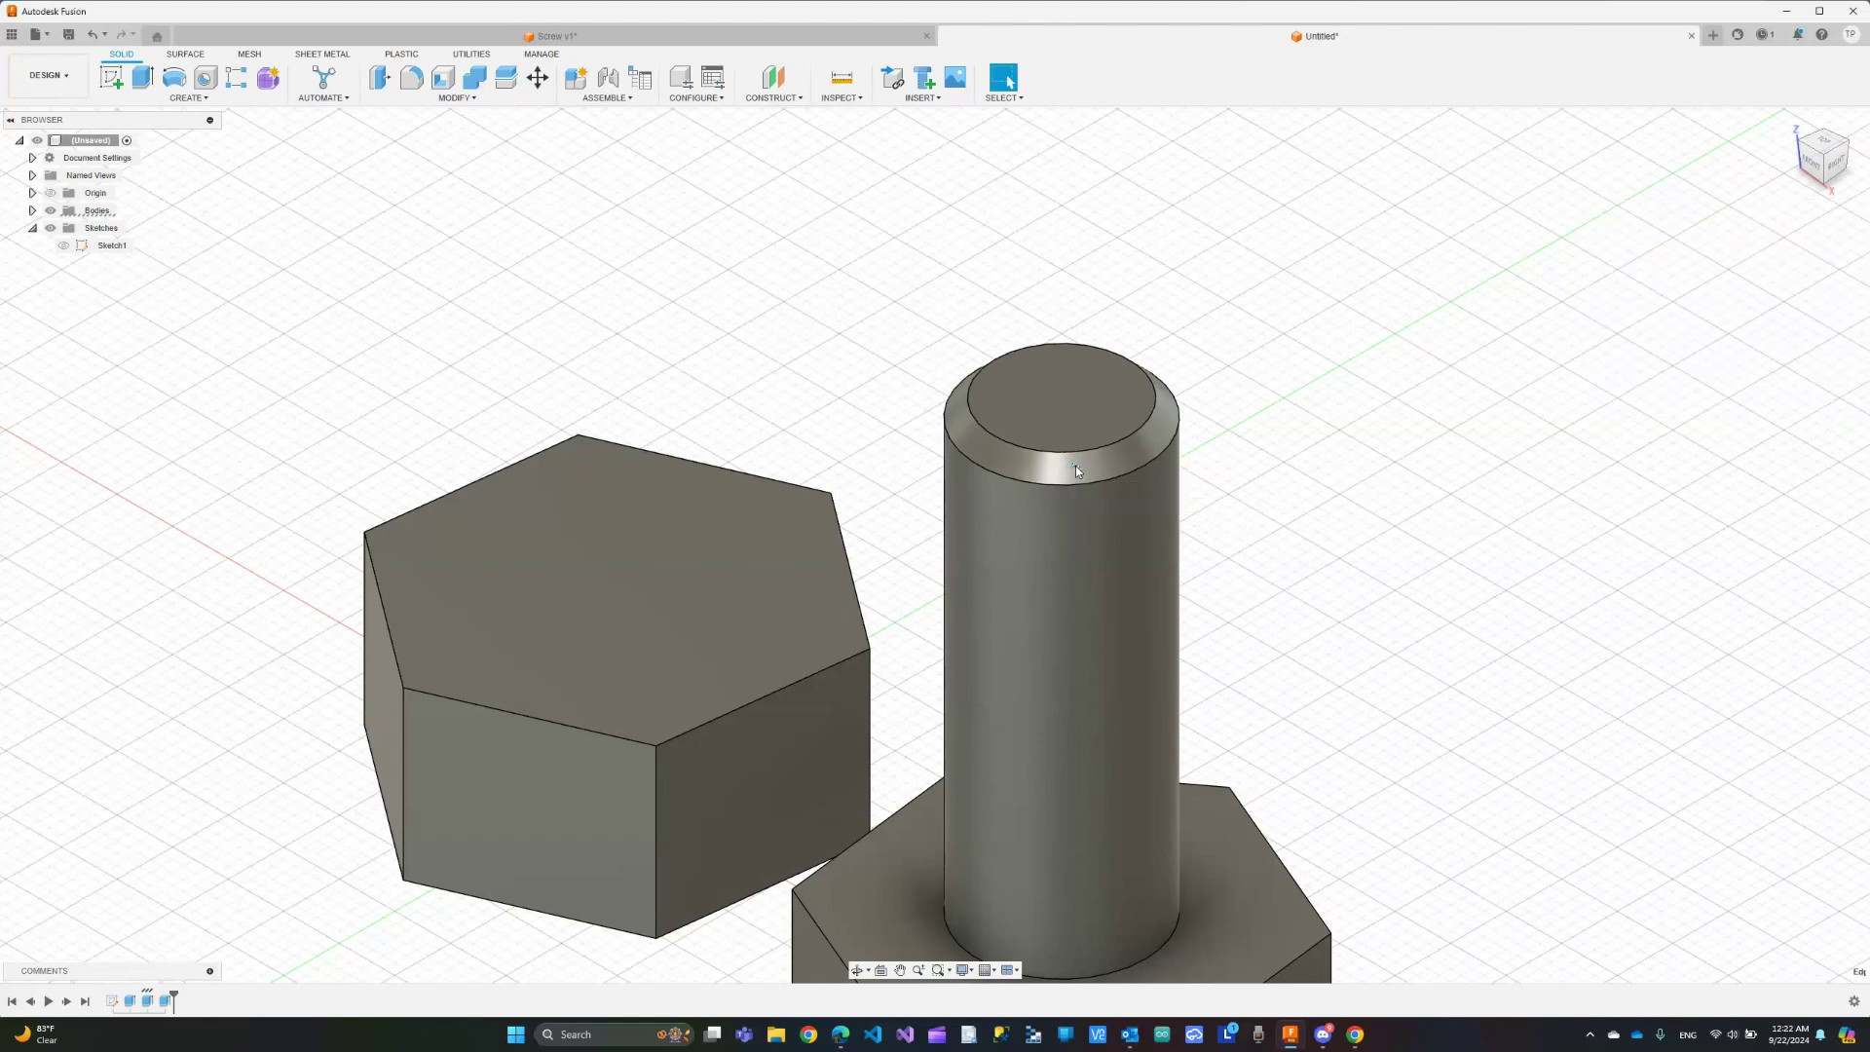
scroll(1292, 527, down, 3)
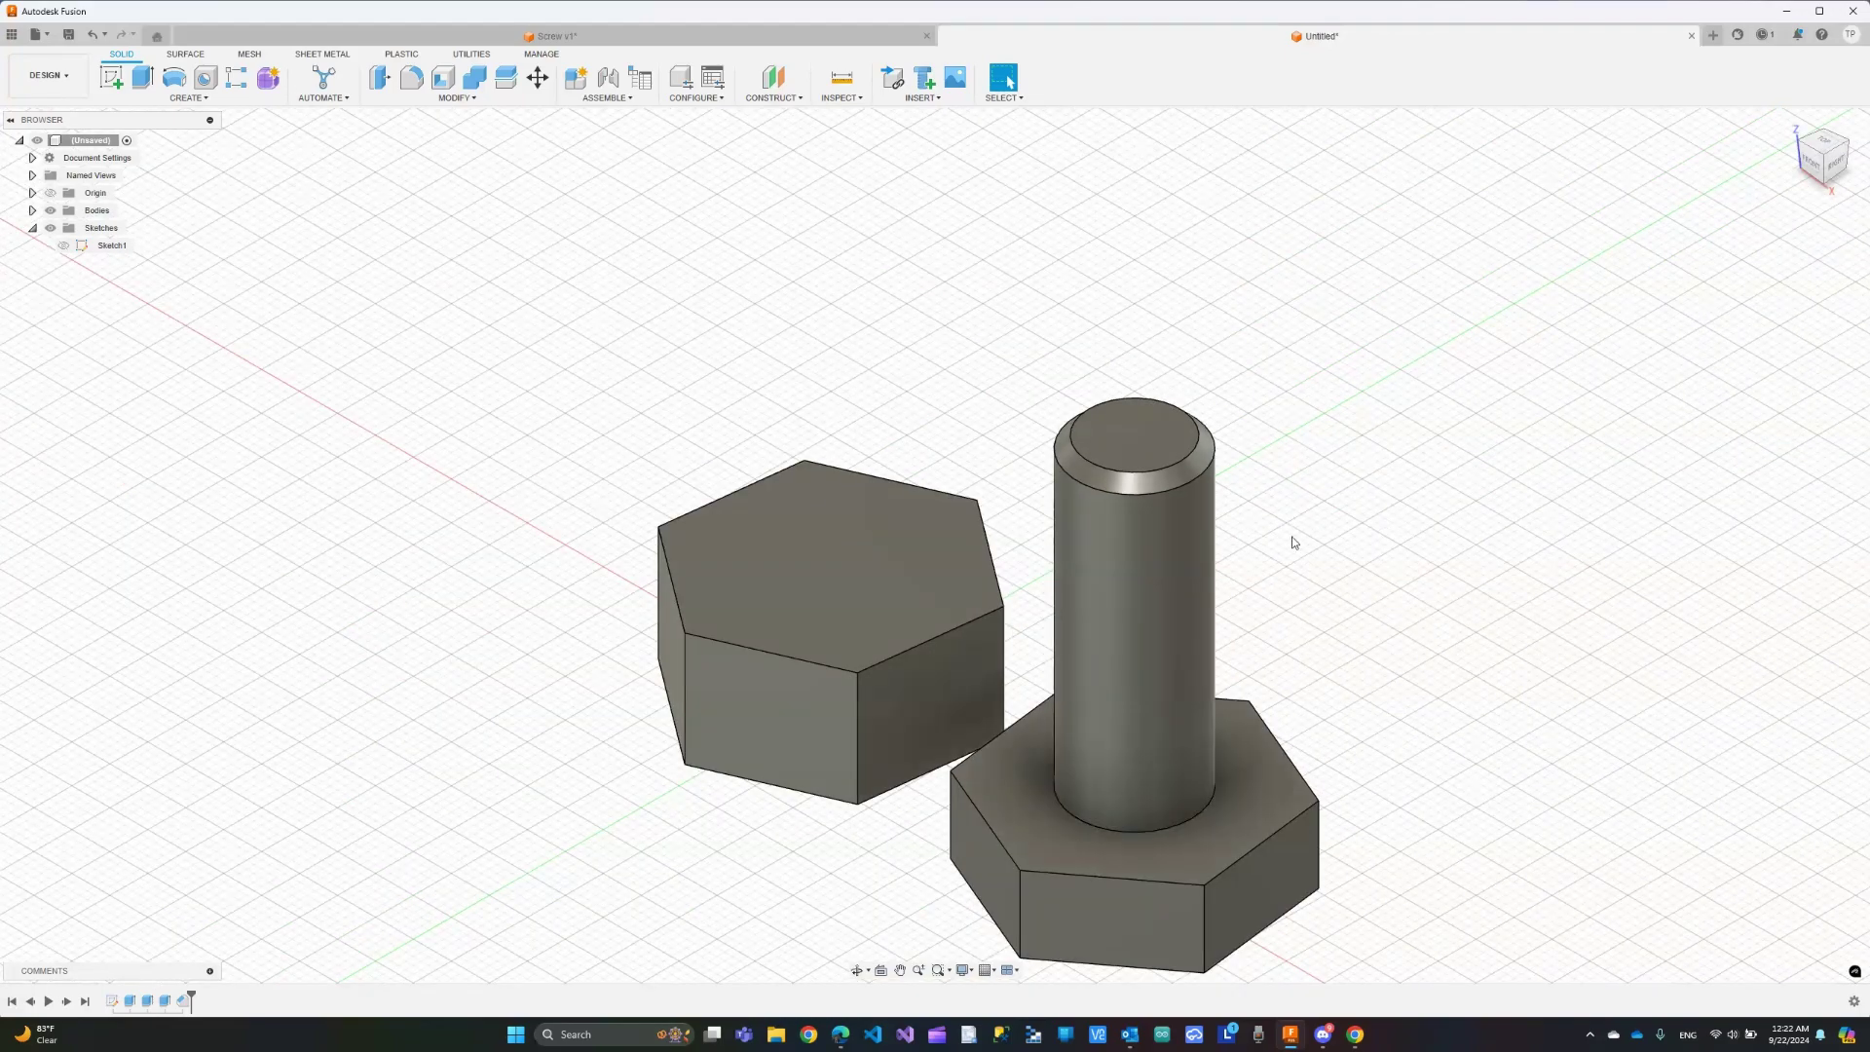
scroll(627, 429, up, 1)
scroll(627, 429, down, 2)
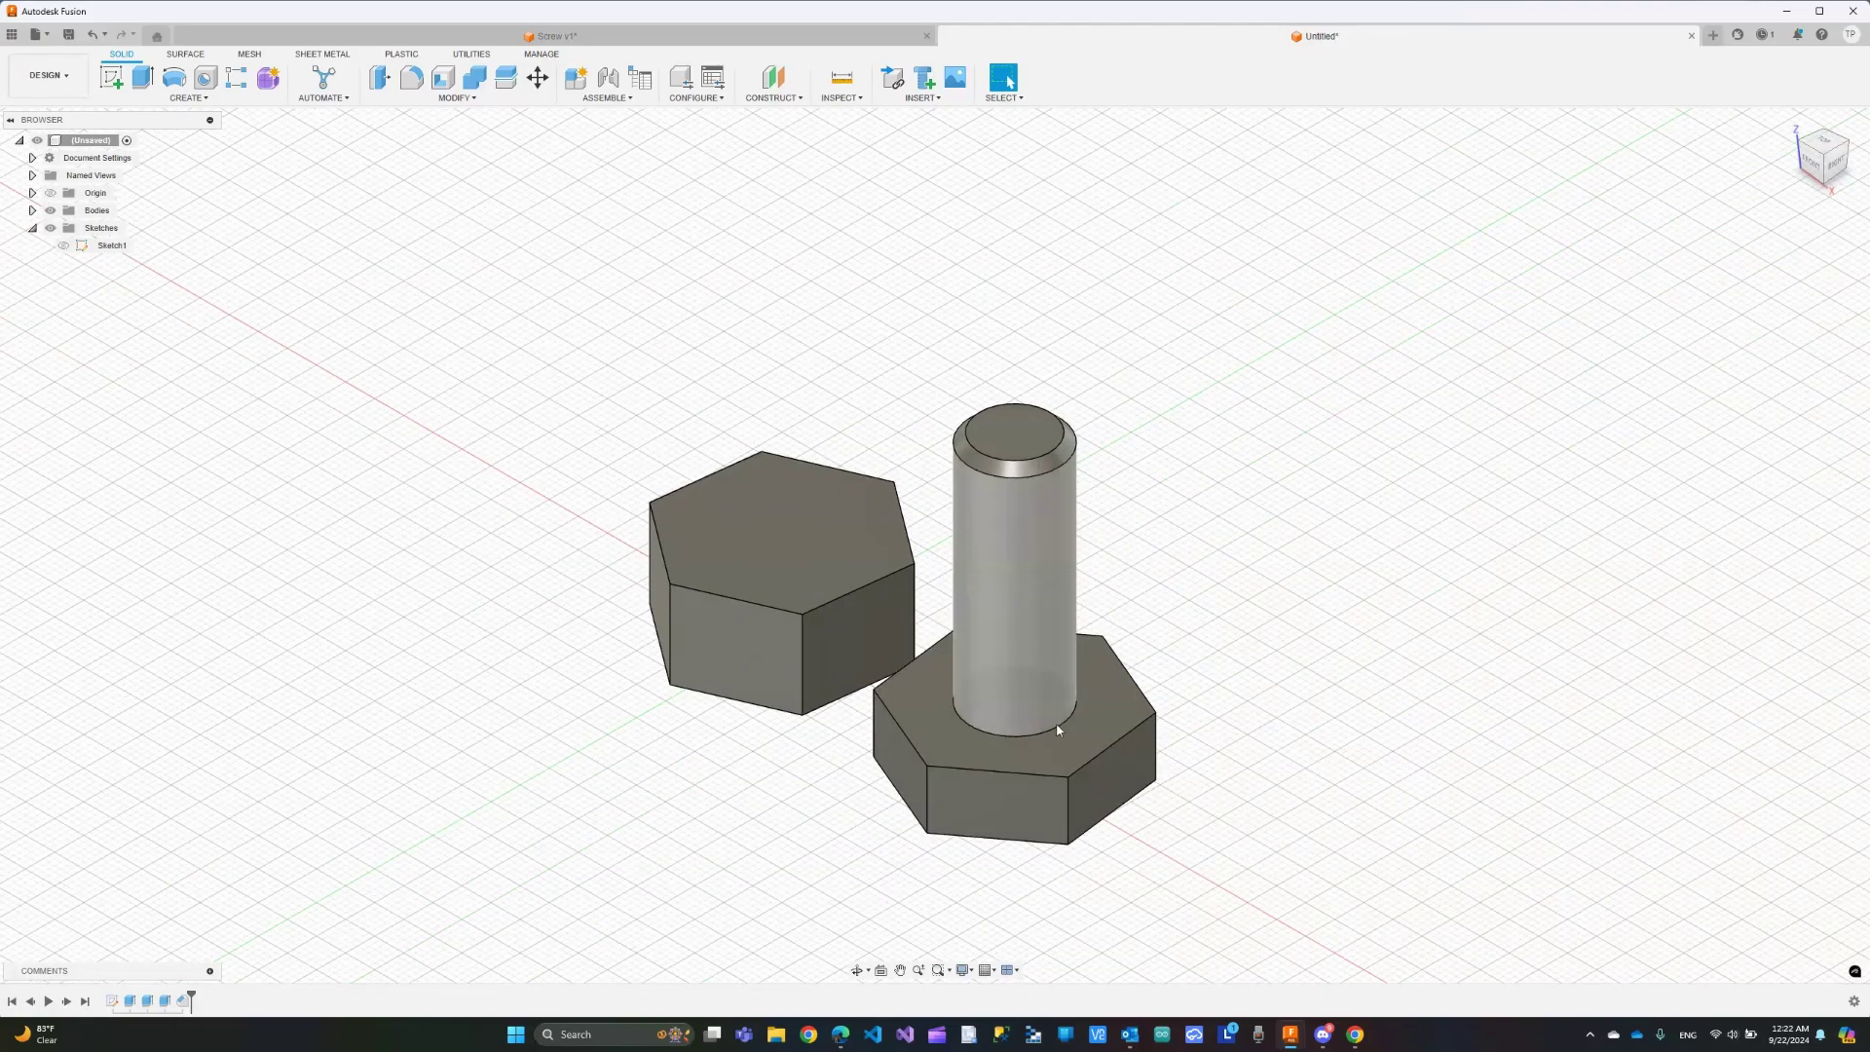
scroll(1100, 716, up, 2)
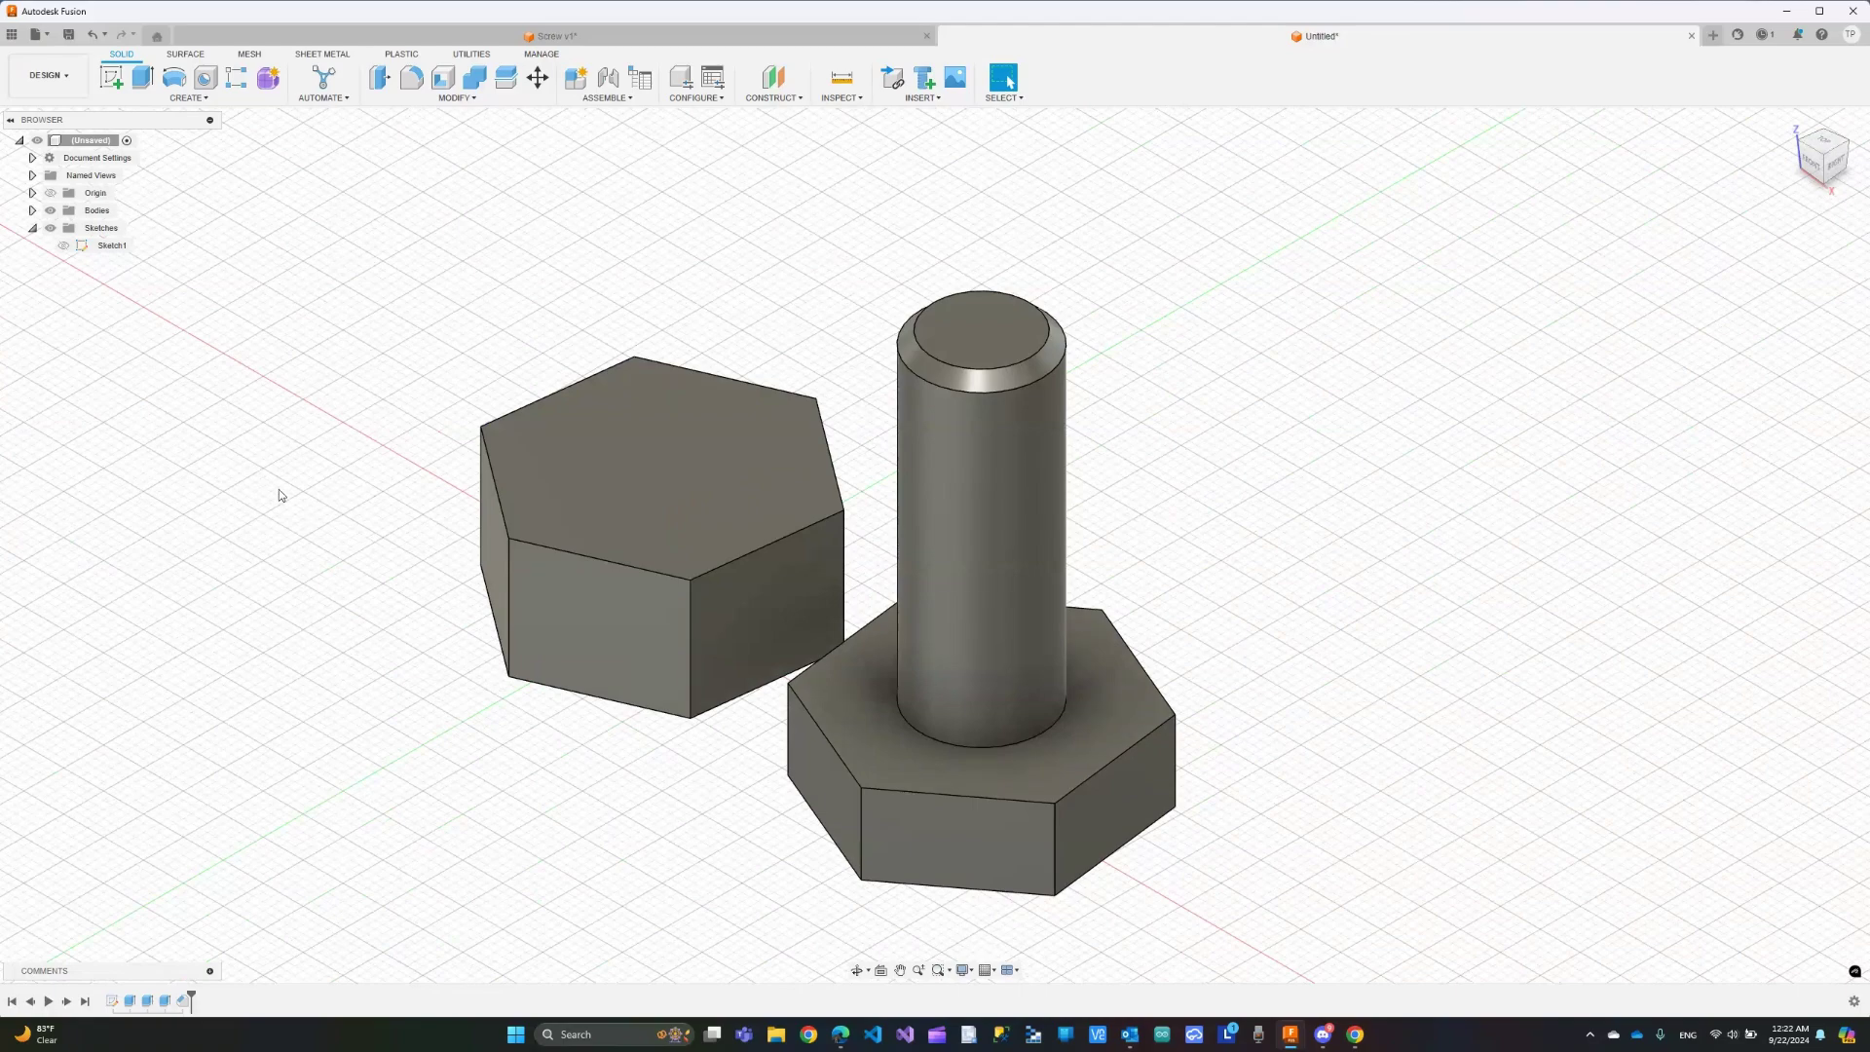
scroll(279, 492, up, 1)
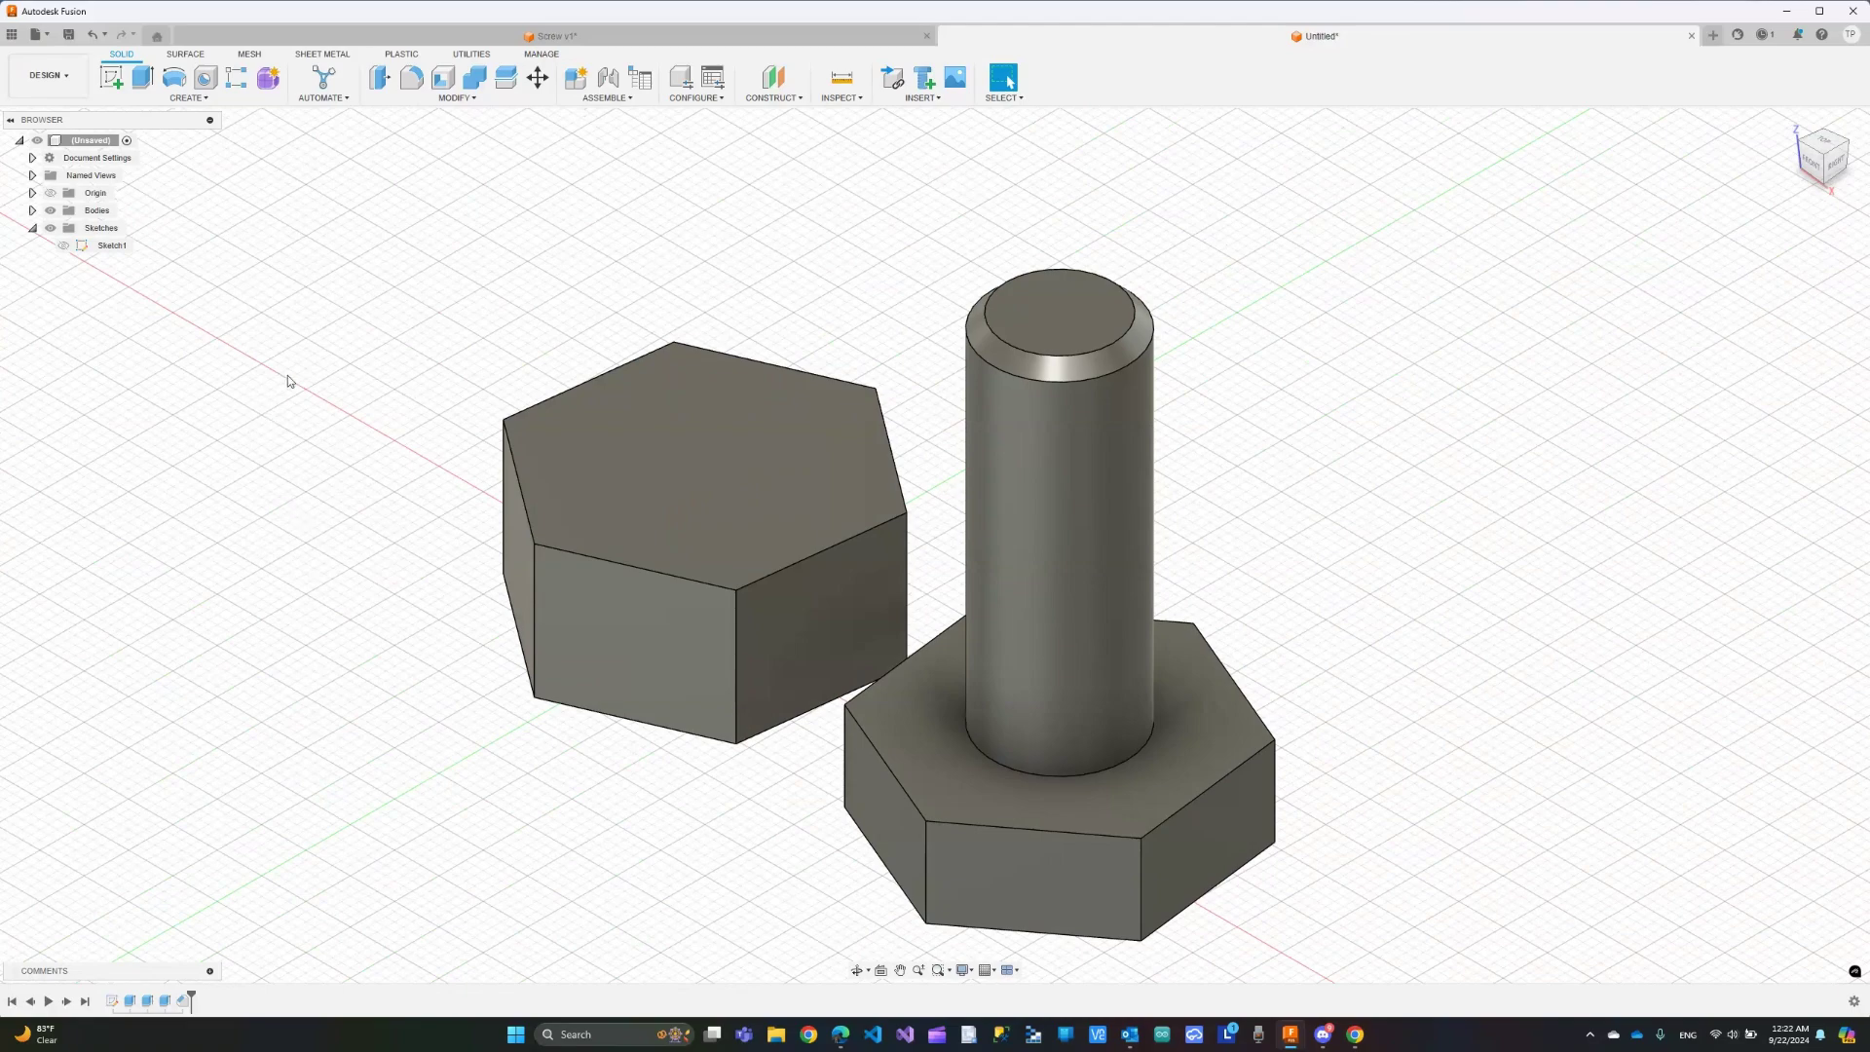
Add a modeled full-length ISO Metric M15x1.5 thread to the shaft's cylindrical face
click(186, 98)
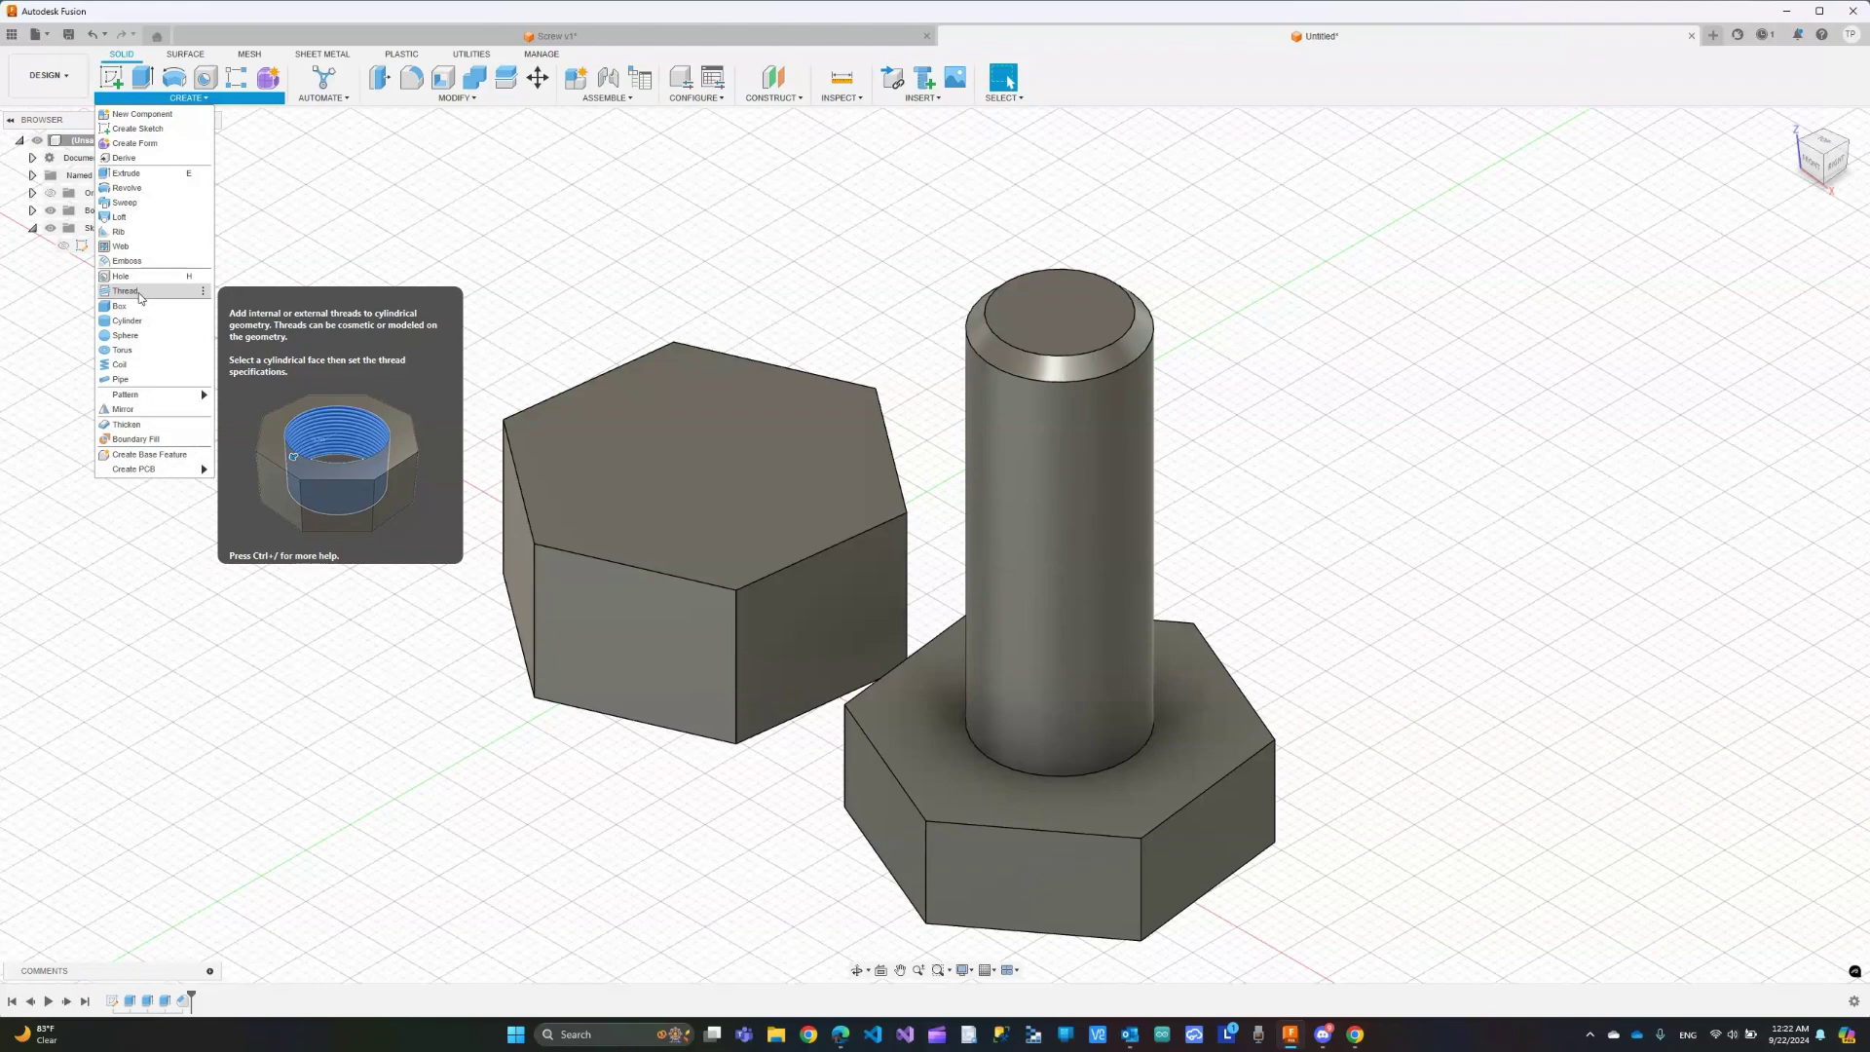
key(Escape)
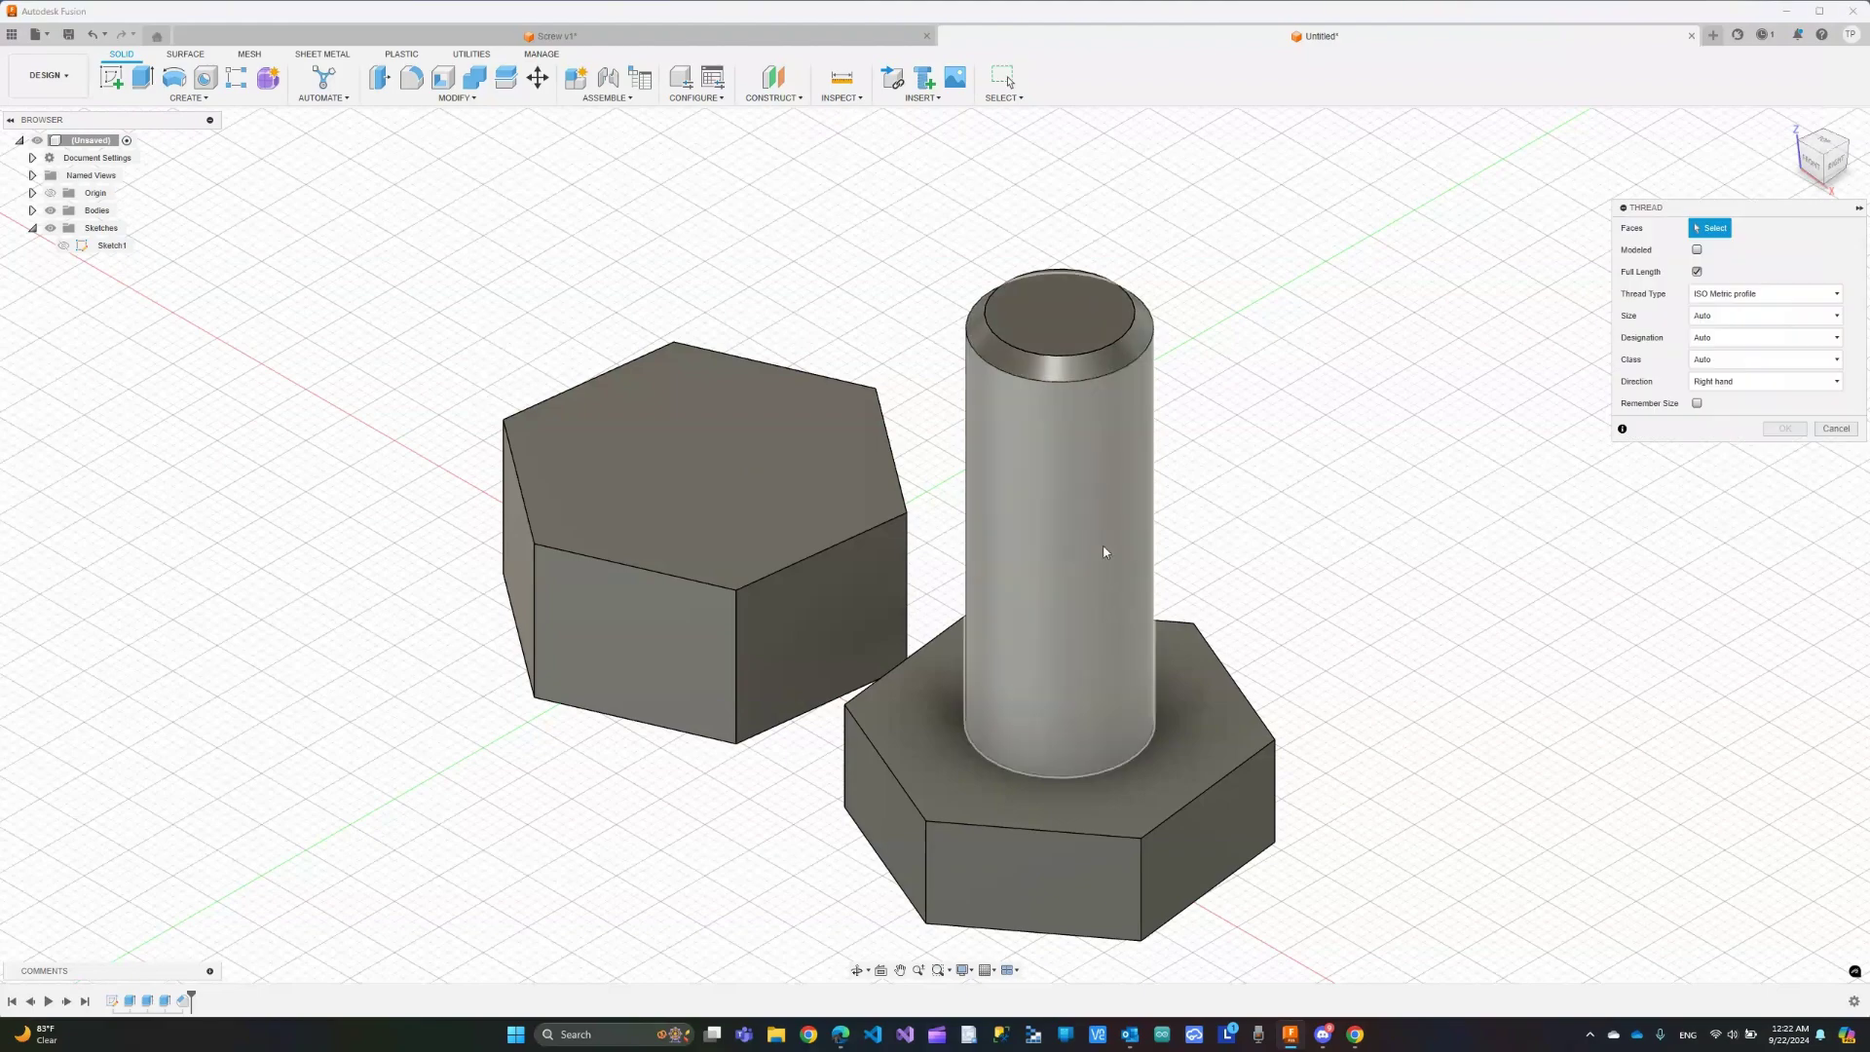
click(1097, 495)
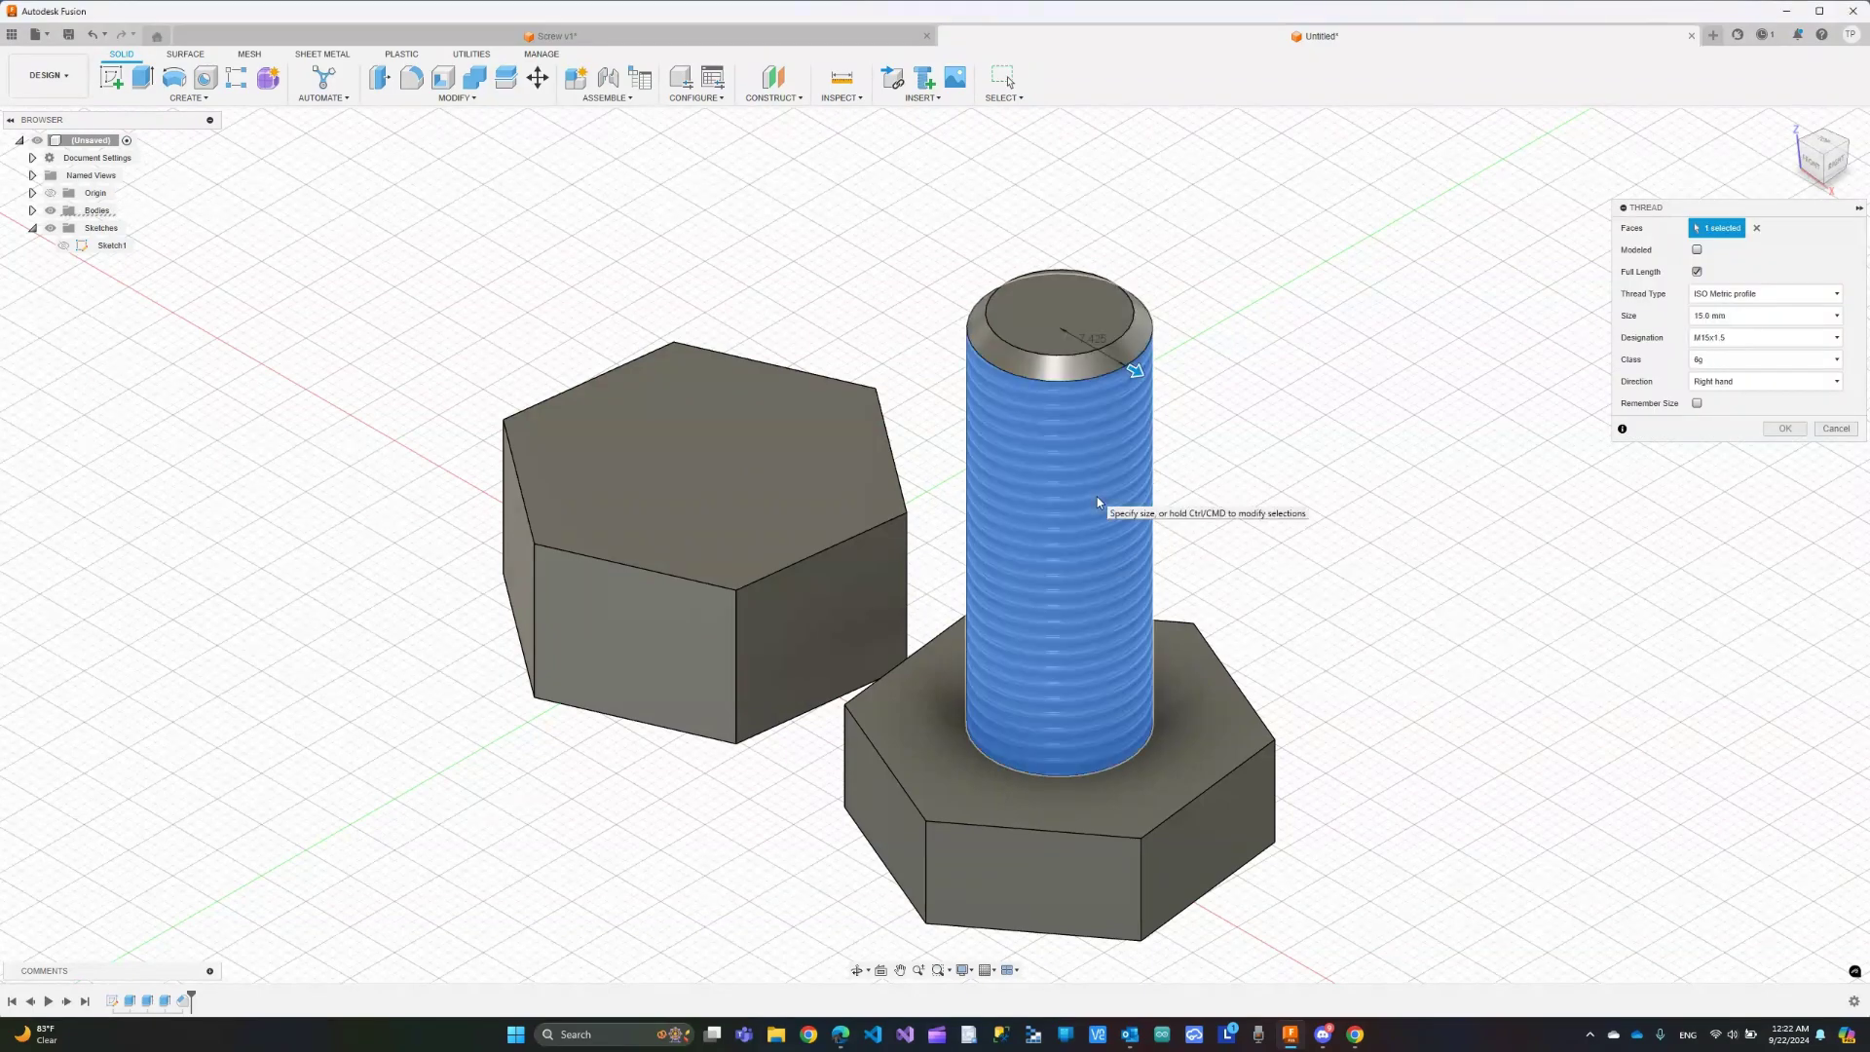
click(1698, 251)
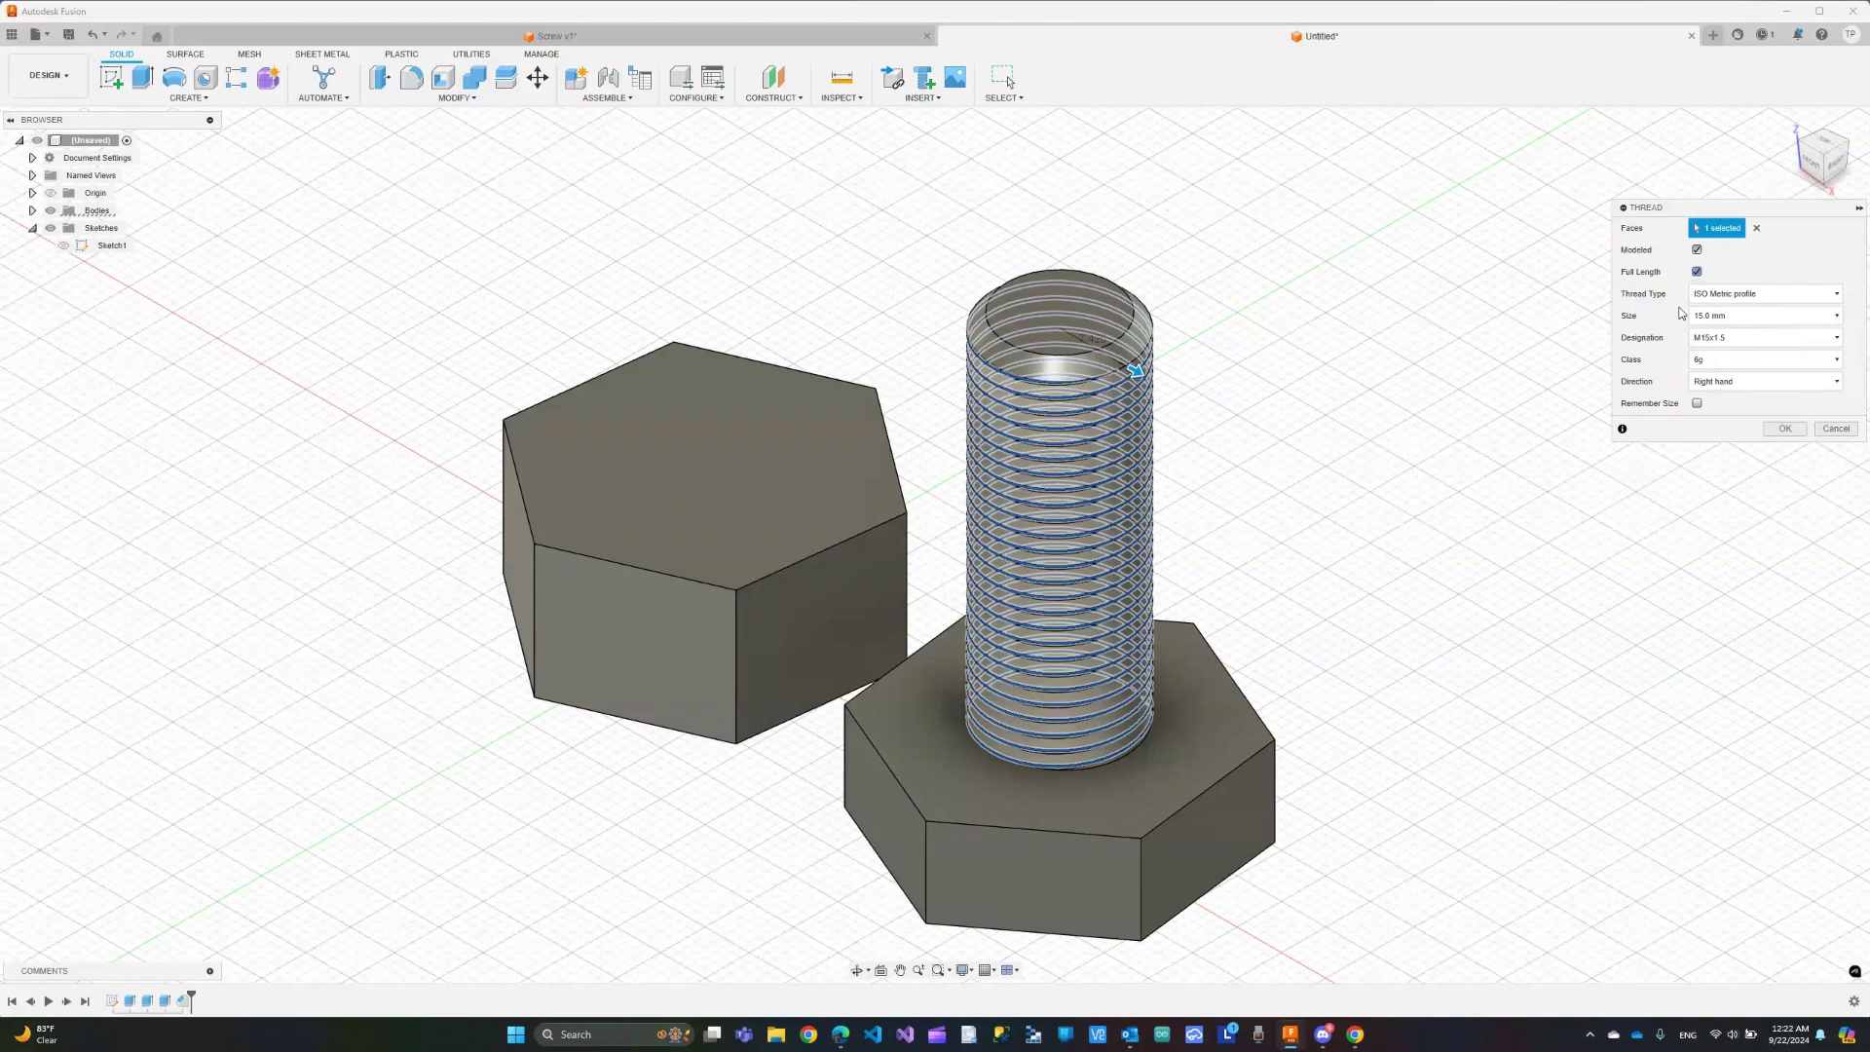
Limit the thread to 14 mm at the shaft top, keeping ISO Metric profile and class 6g
click(1697, 272)
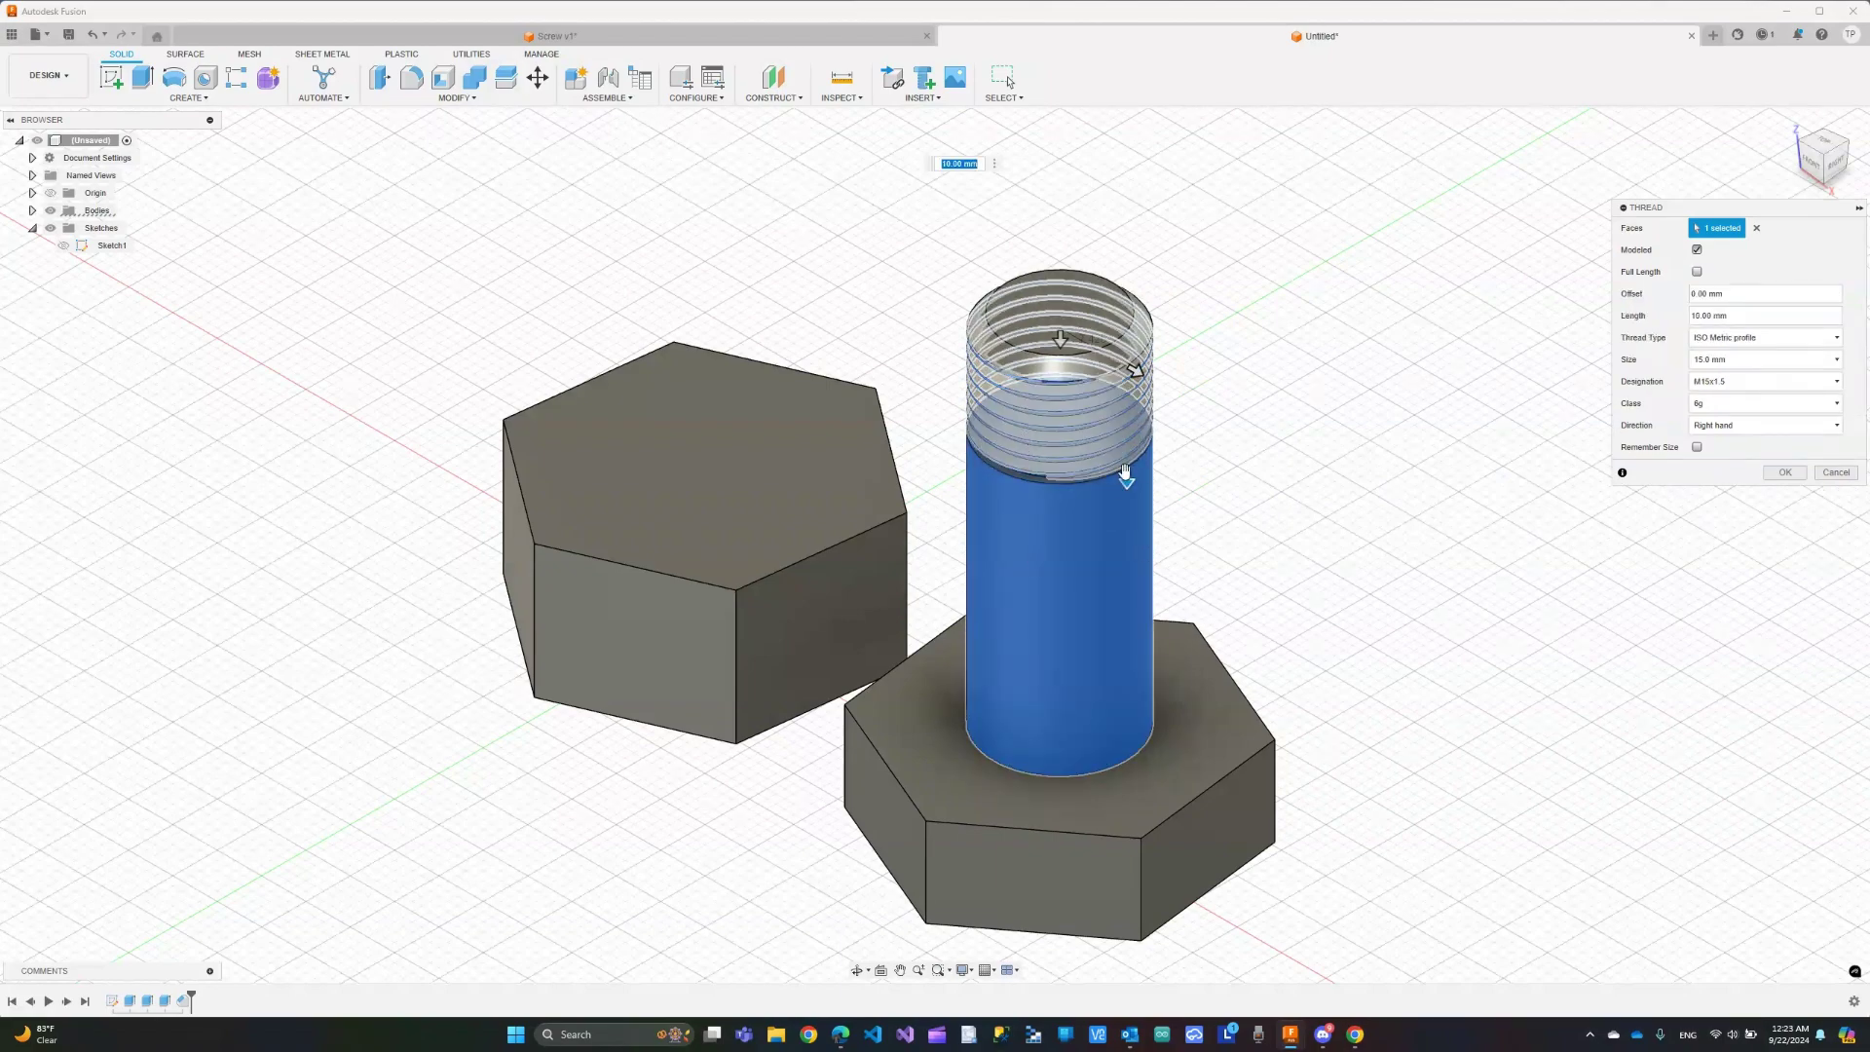
drag(1126, 477, 1120, 521)
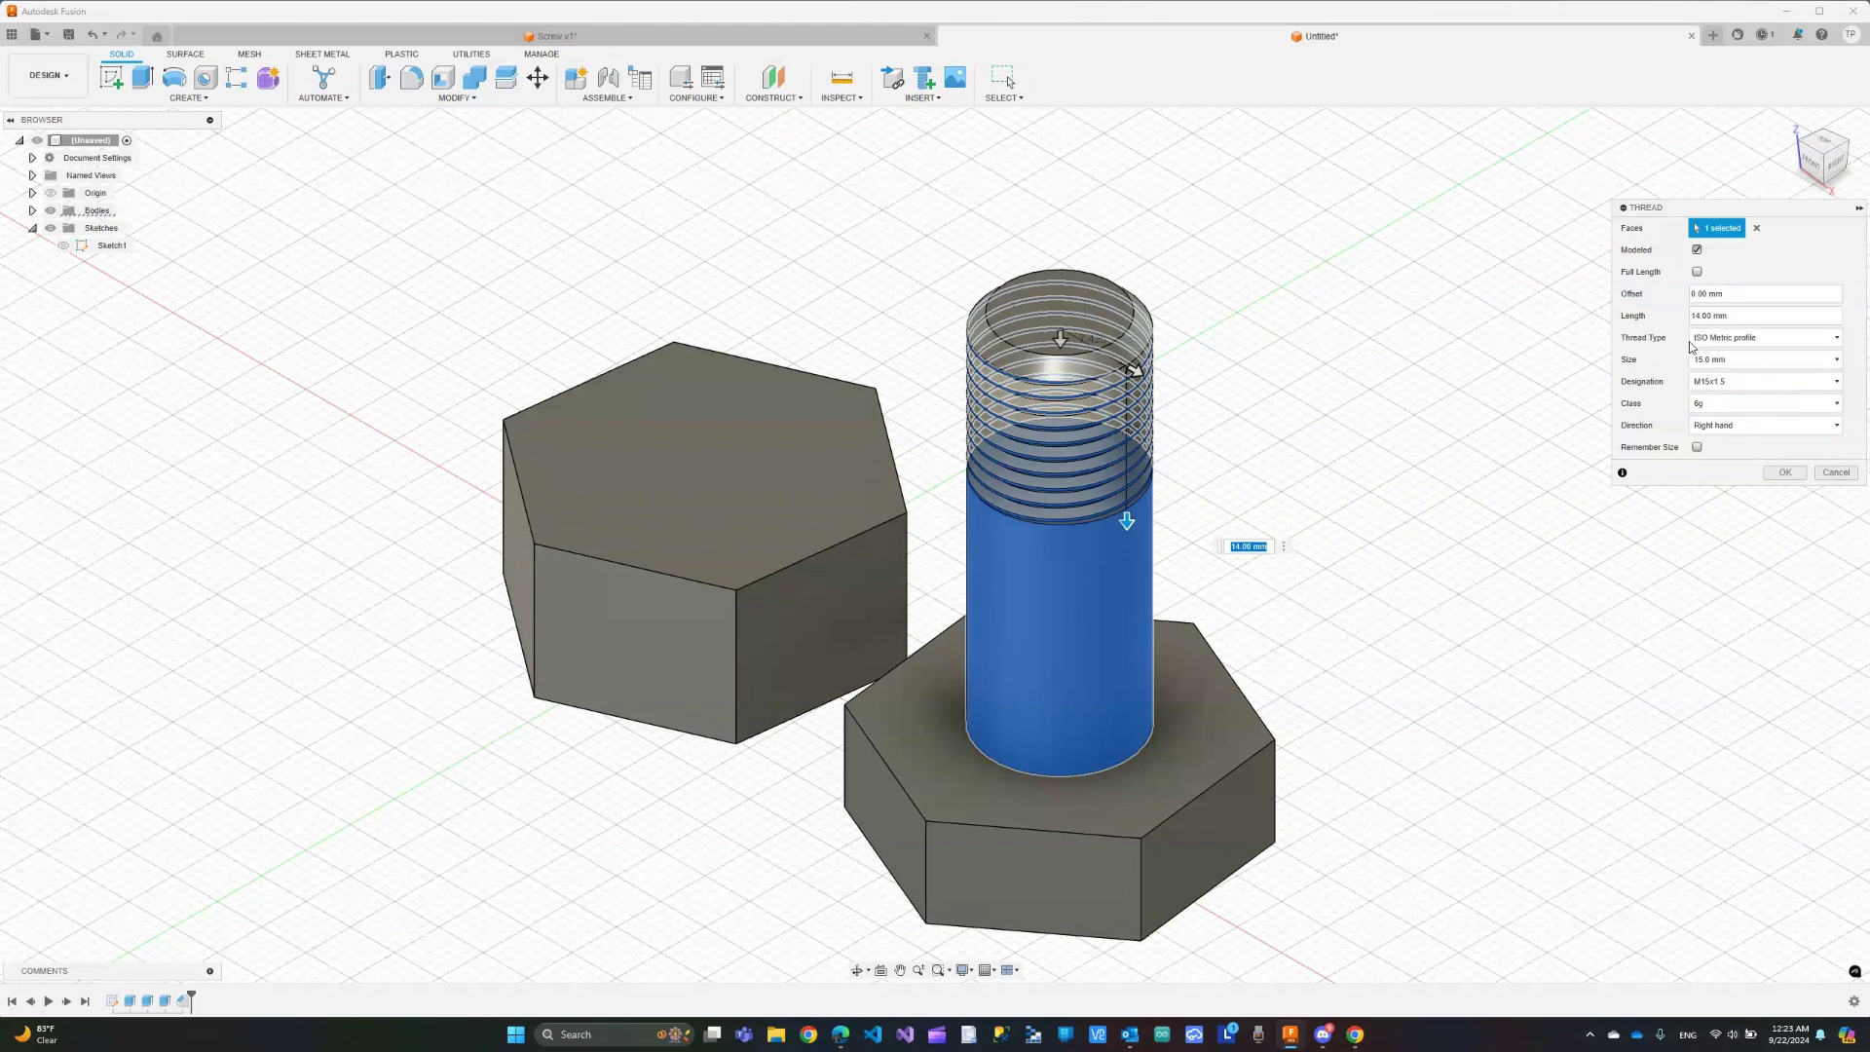
click(1721, 344)
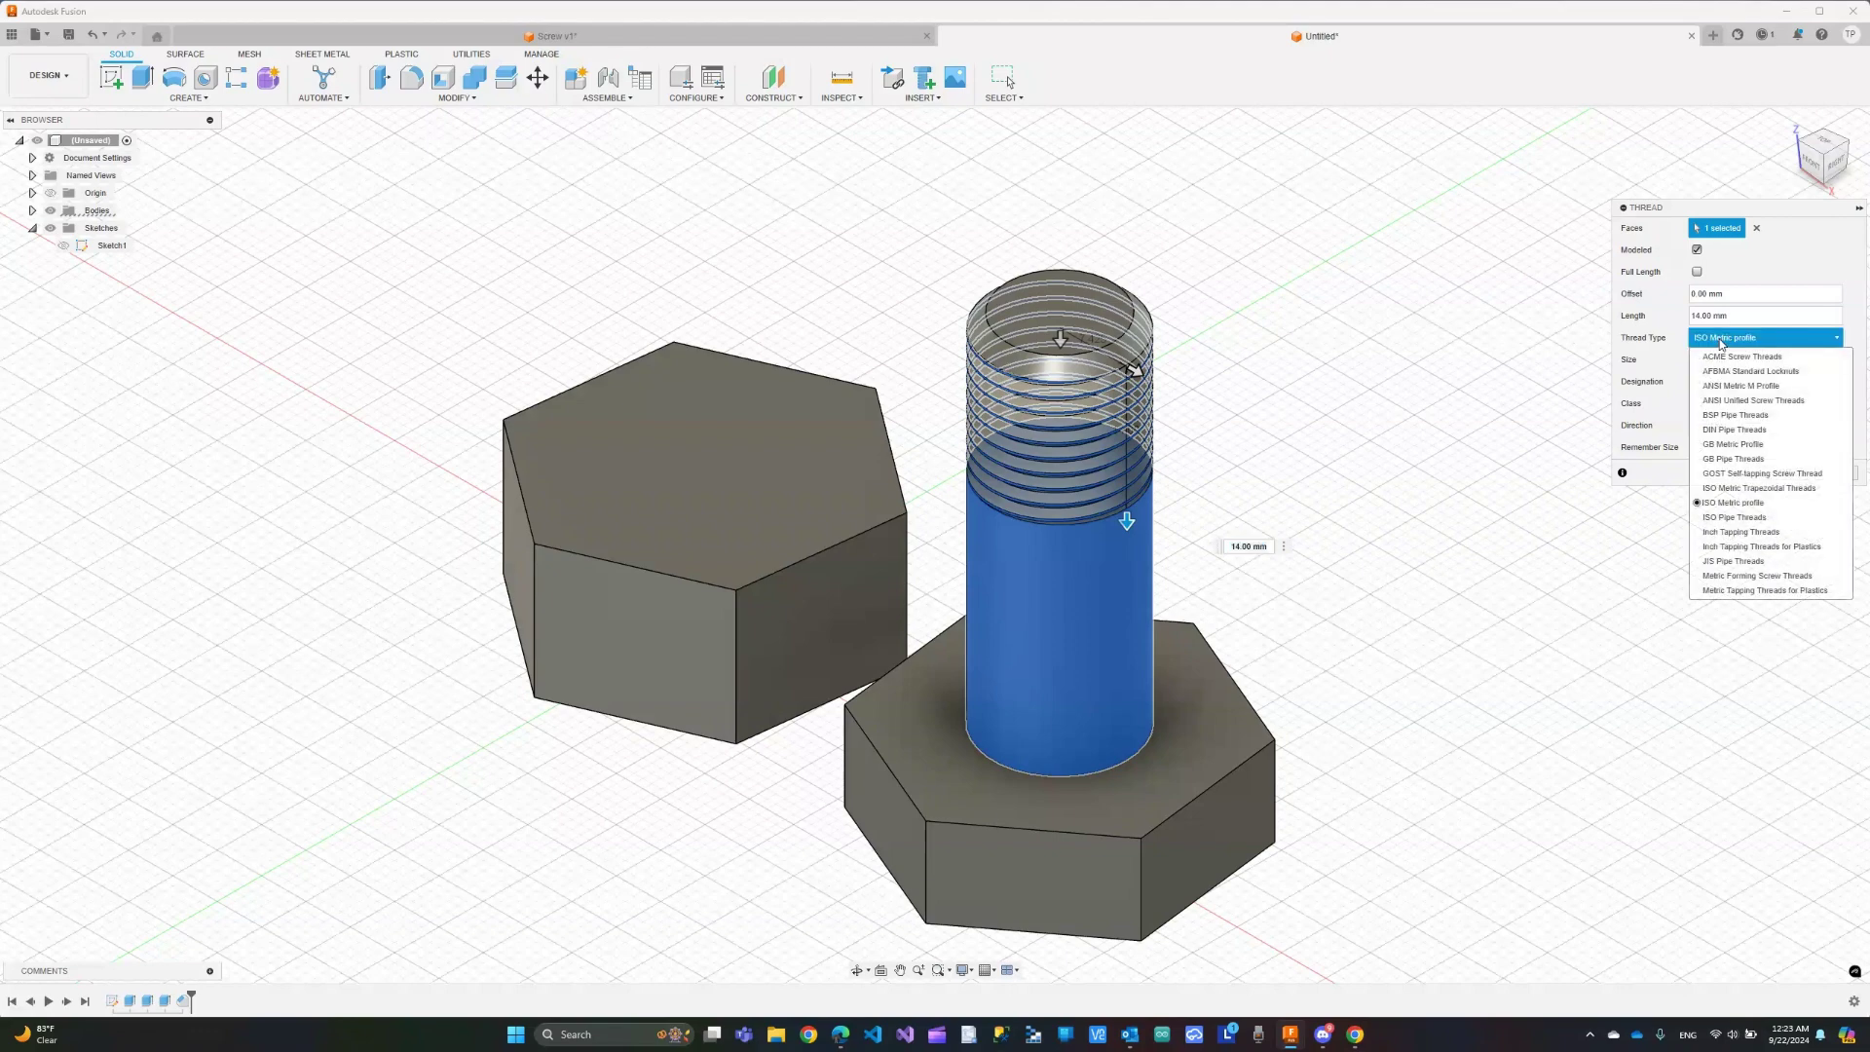
click(1721, 338)
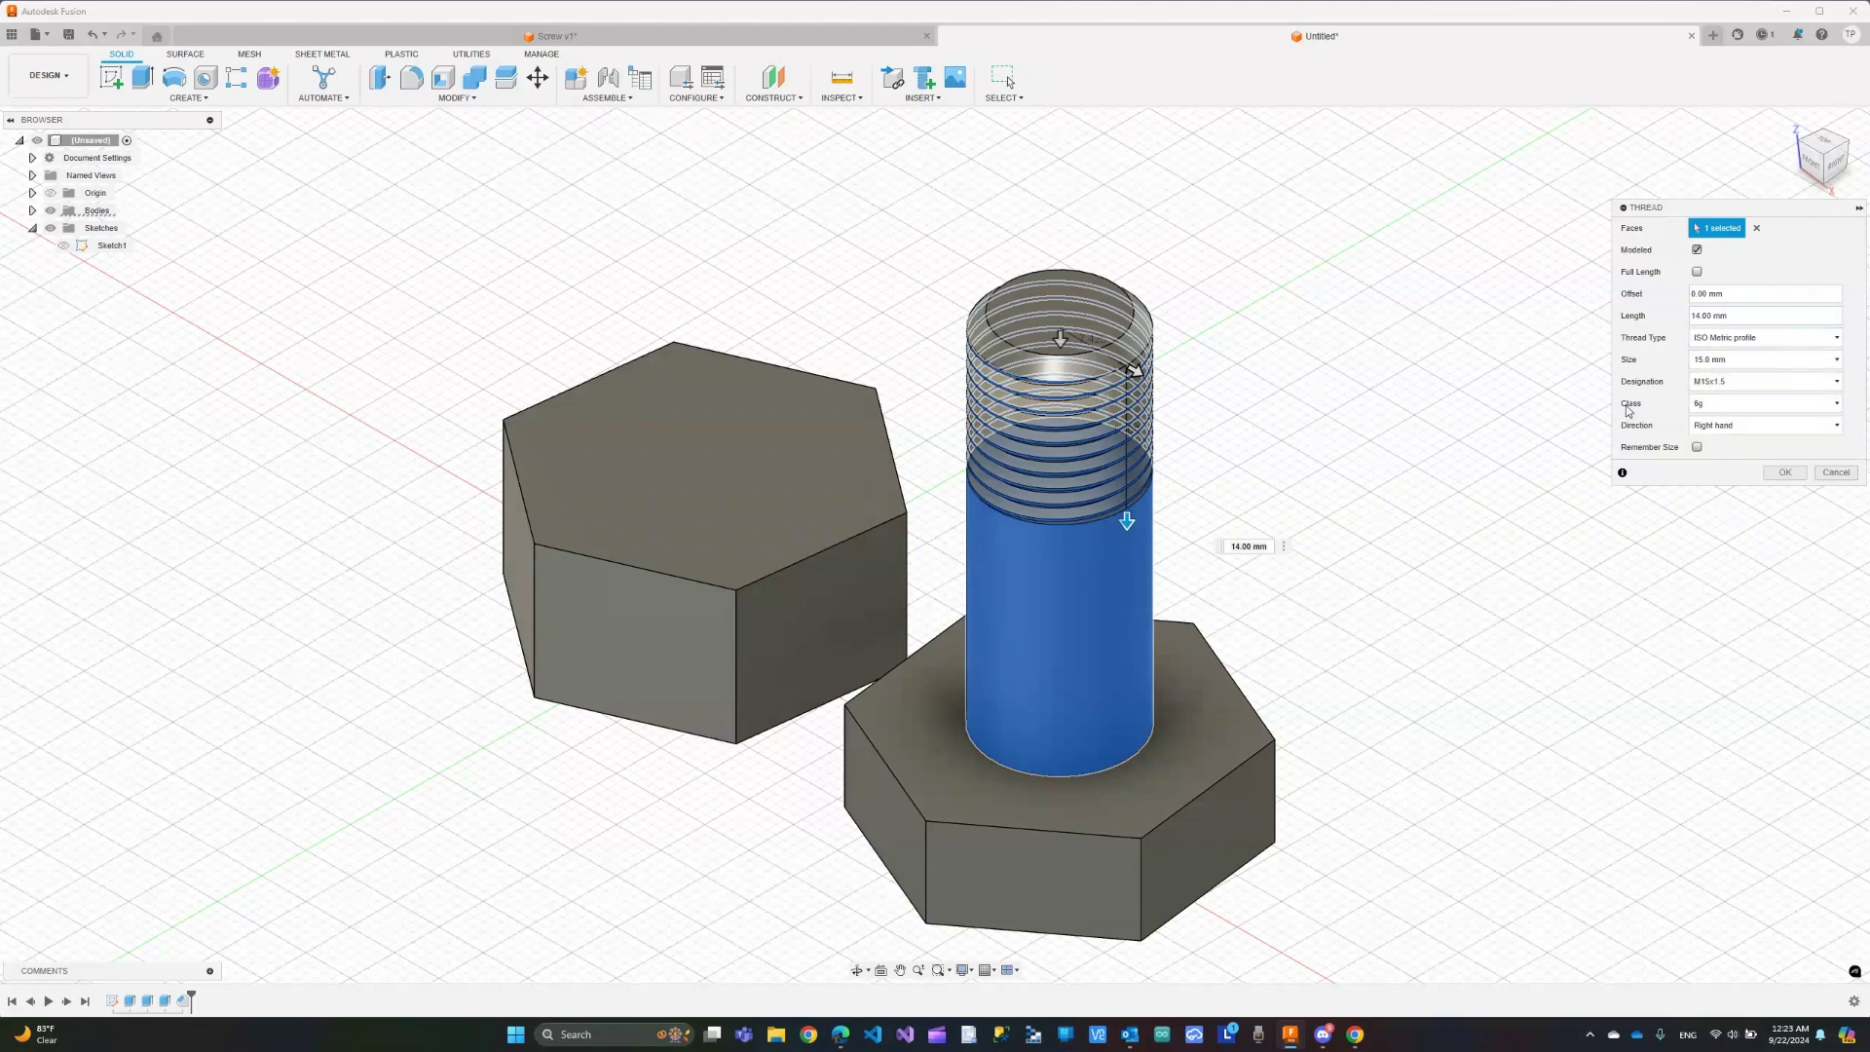
click(1724, 404)
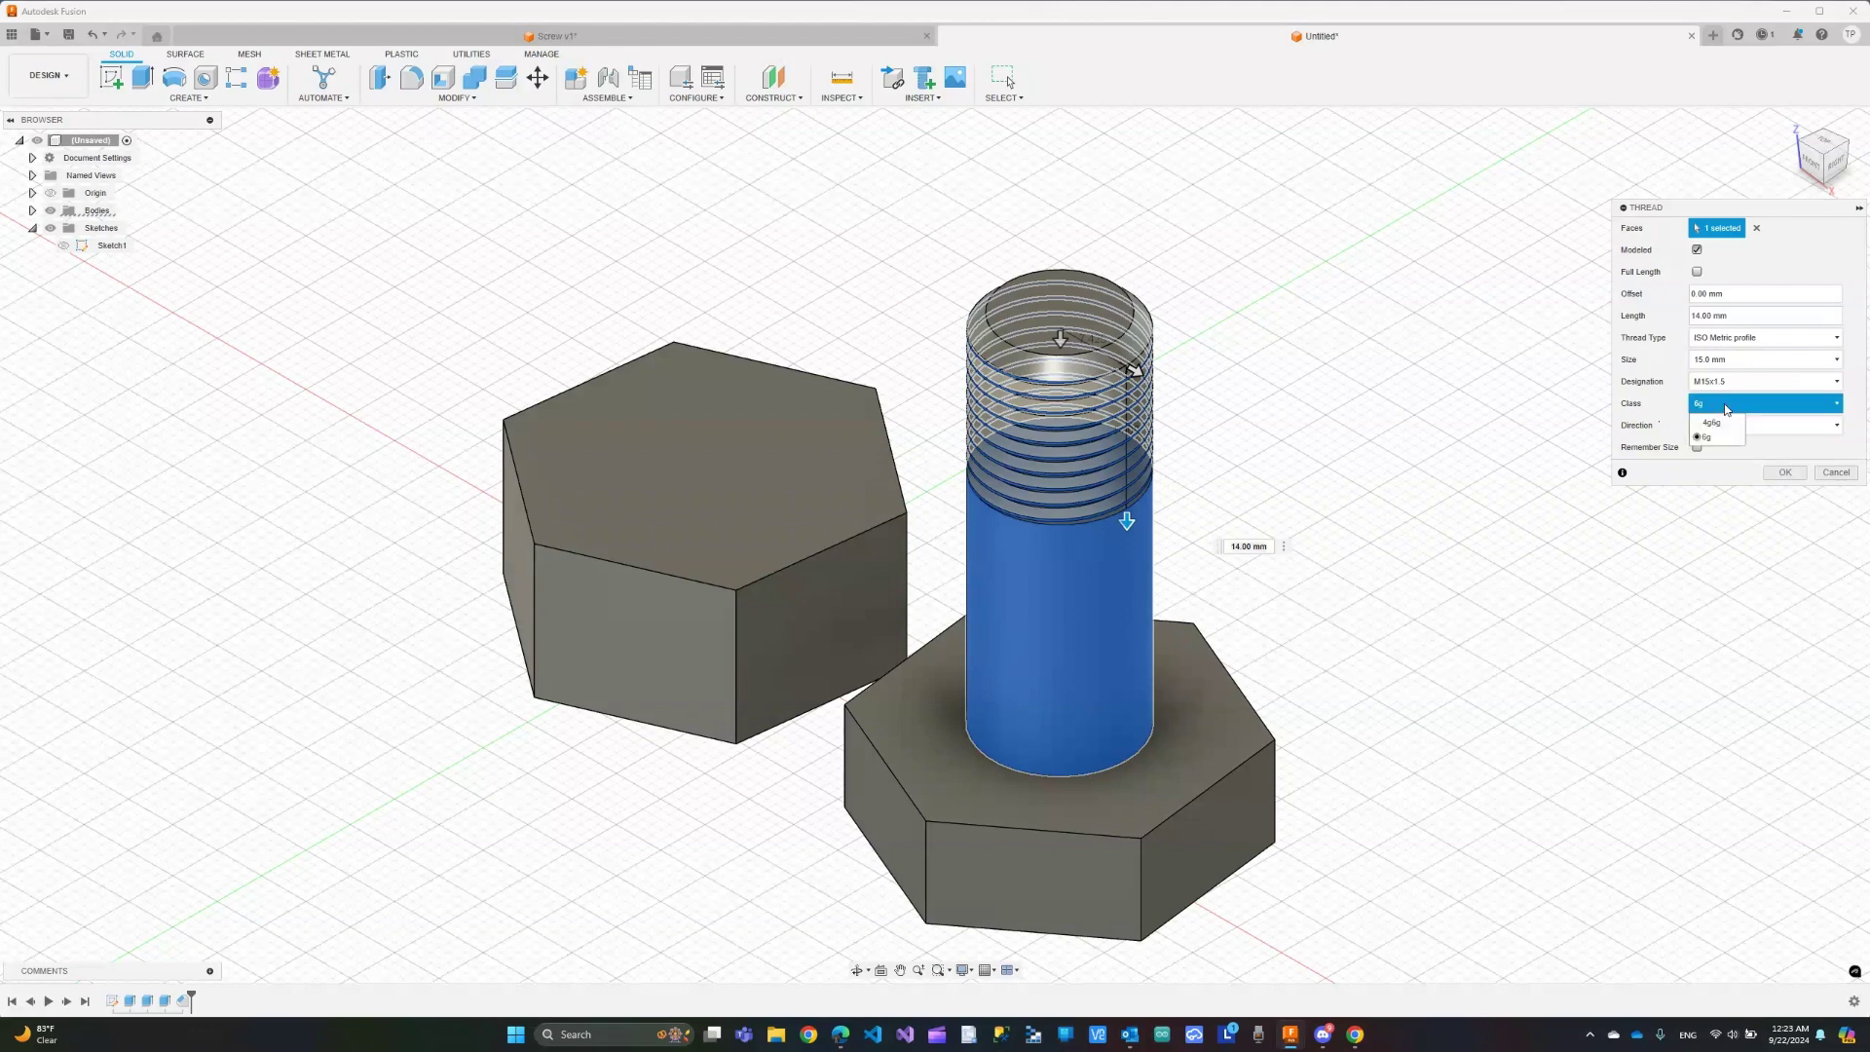
click(1728, 407)
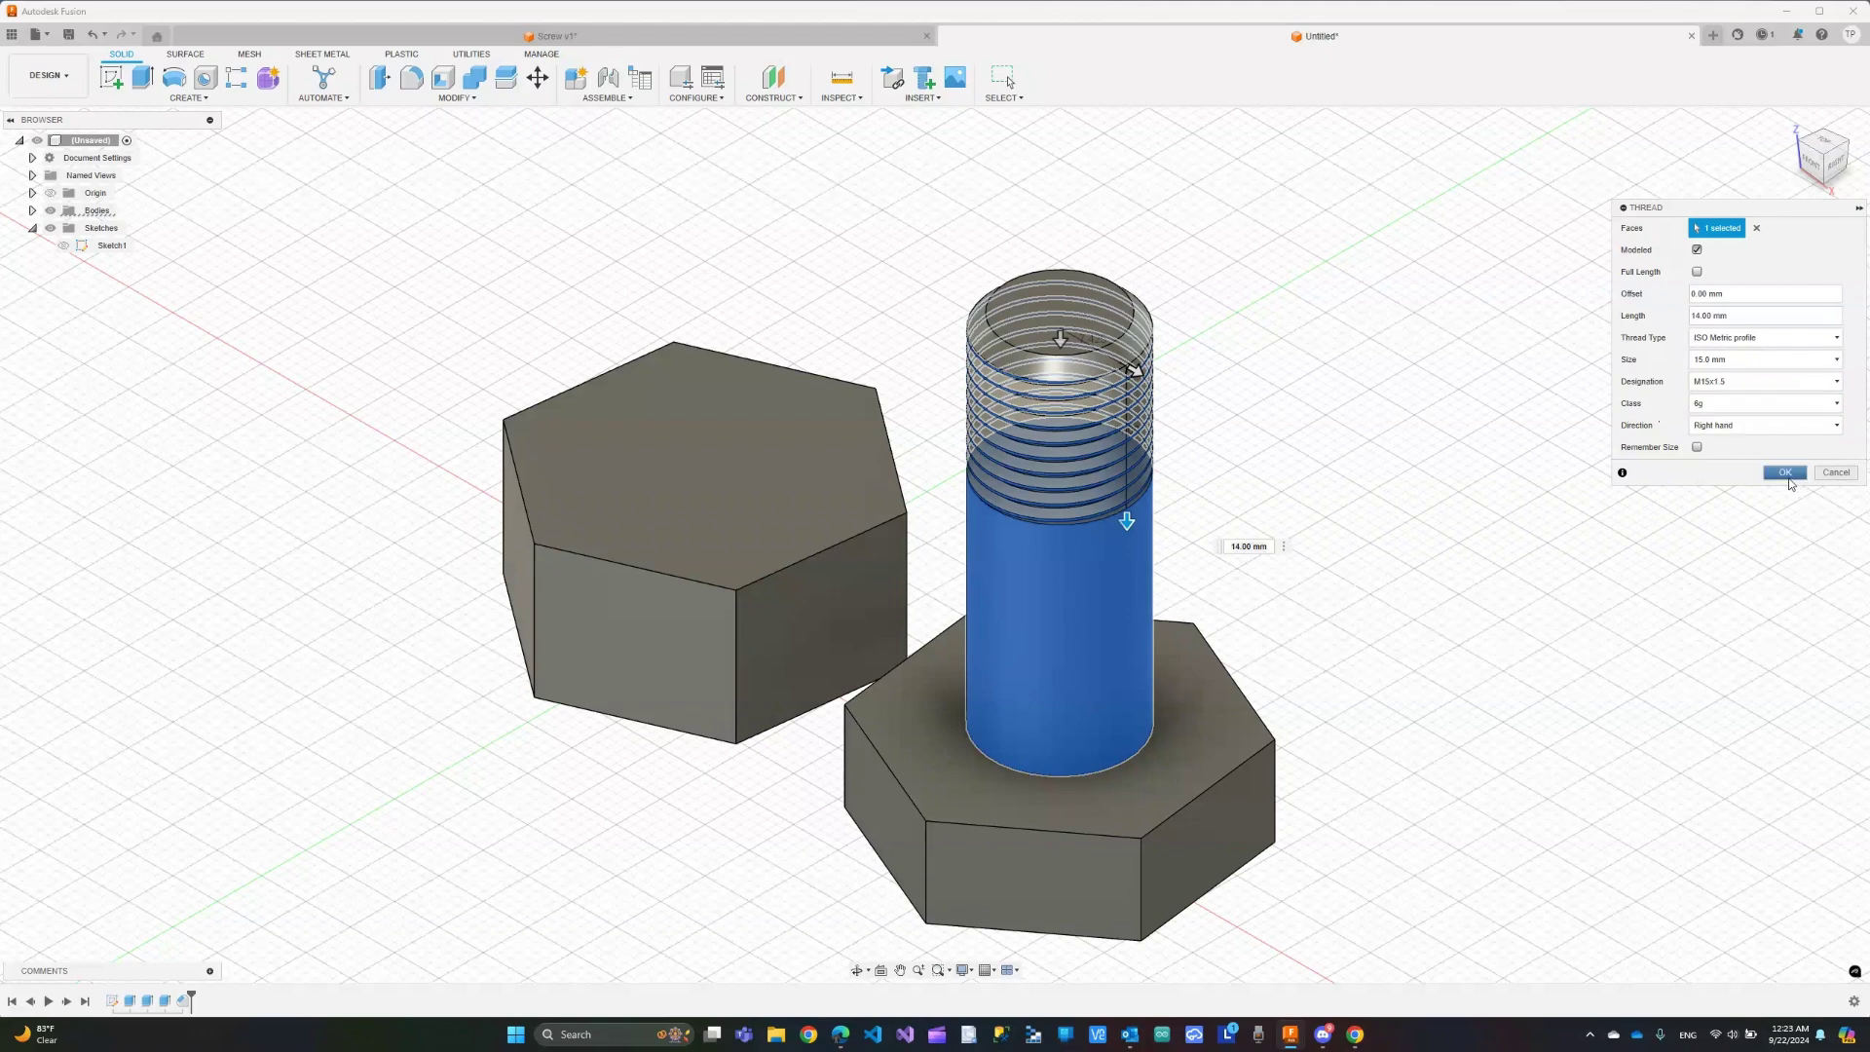
Apply the 14 mm modeled thread, then reopen Thread1 to review it and cancel
click(1785, 473)
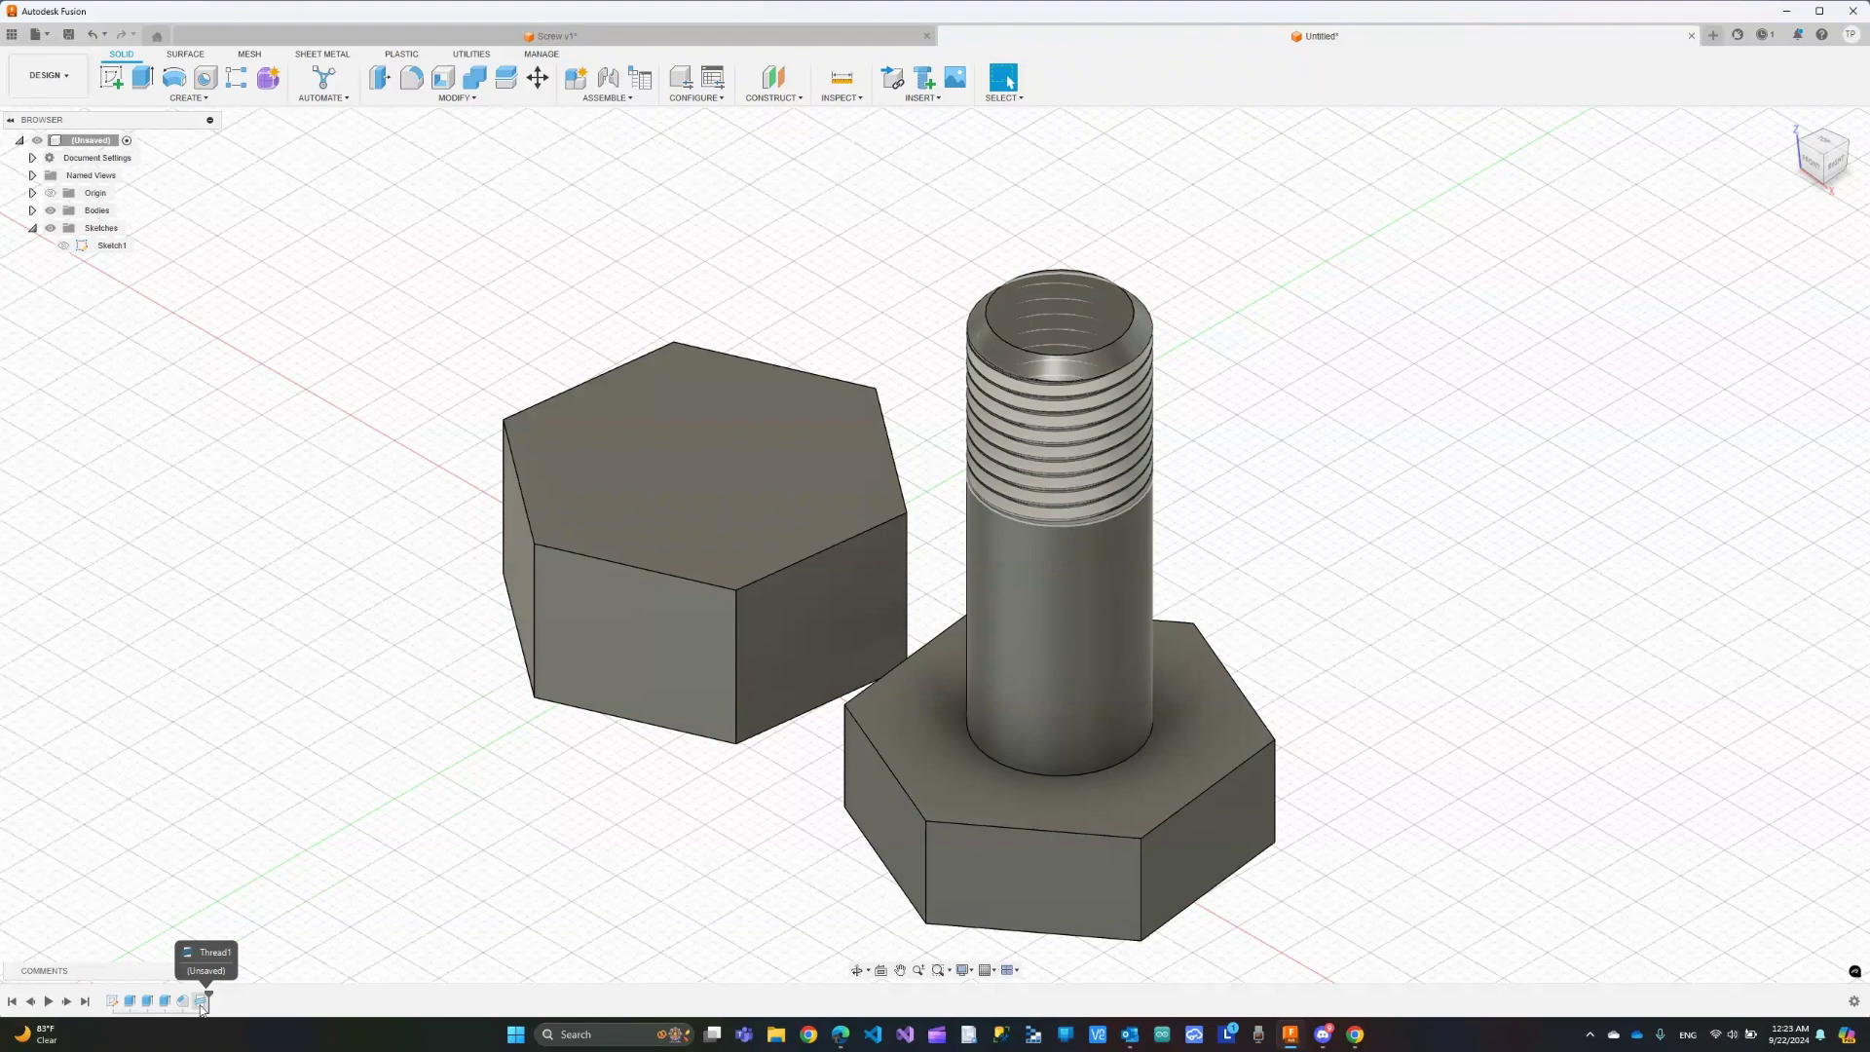
double_click(200, 1001)
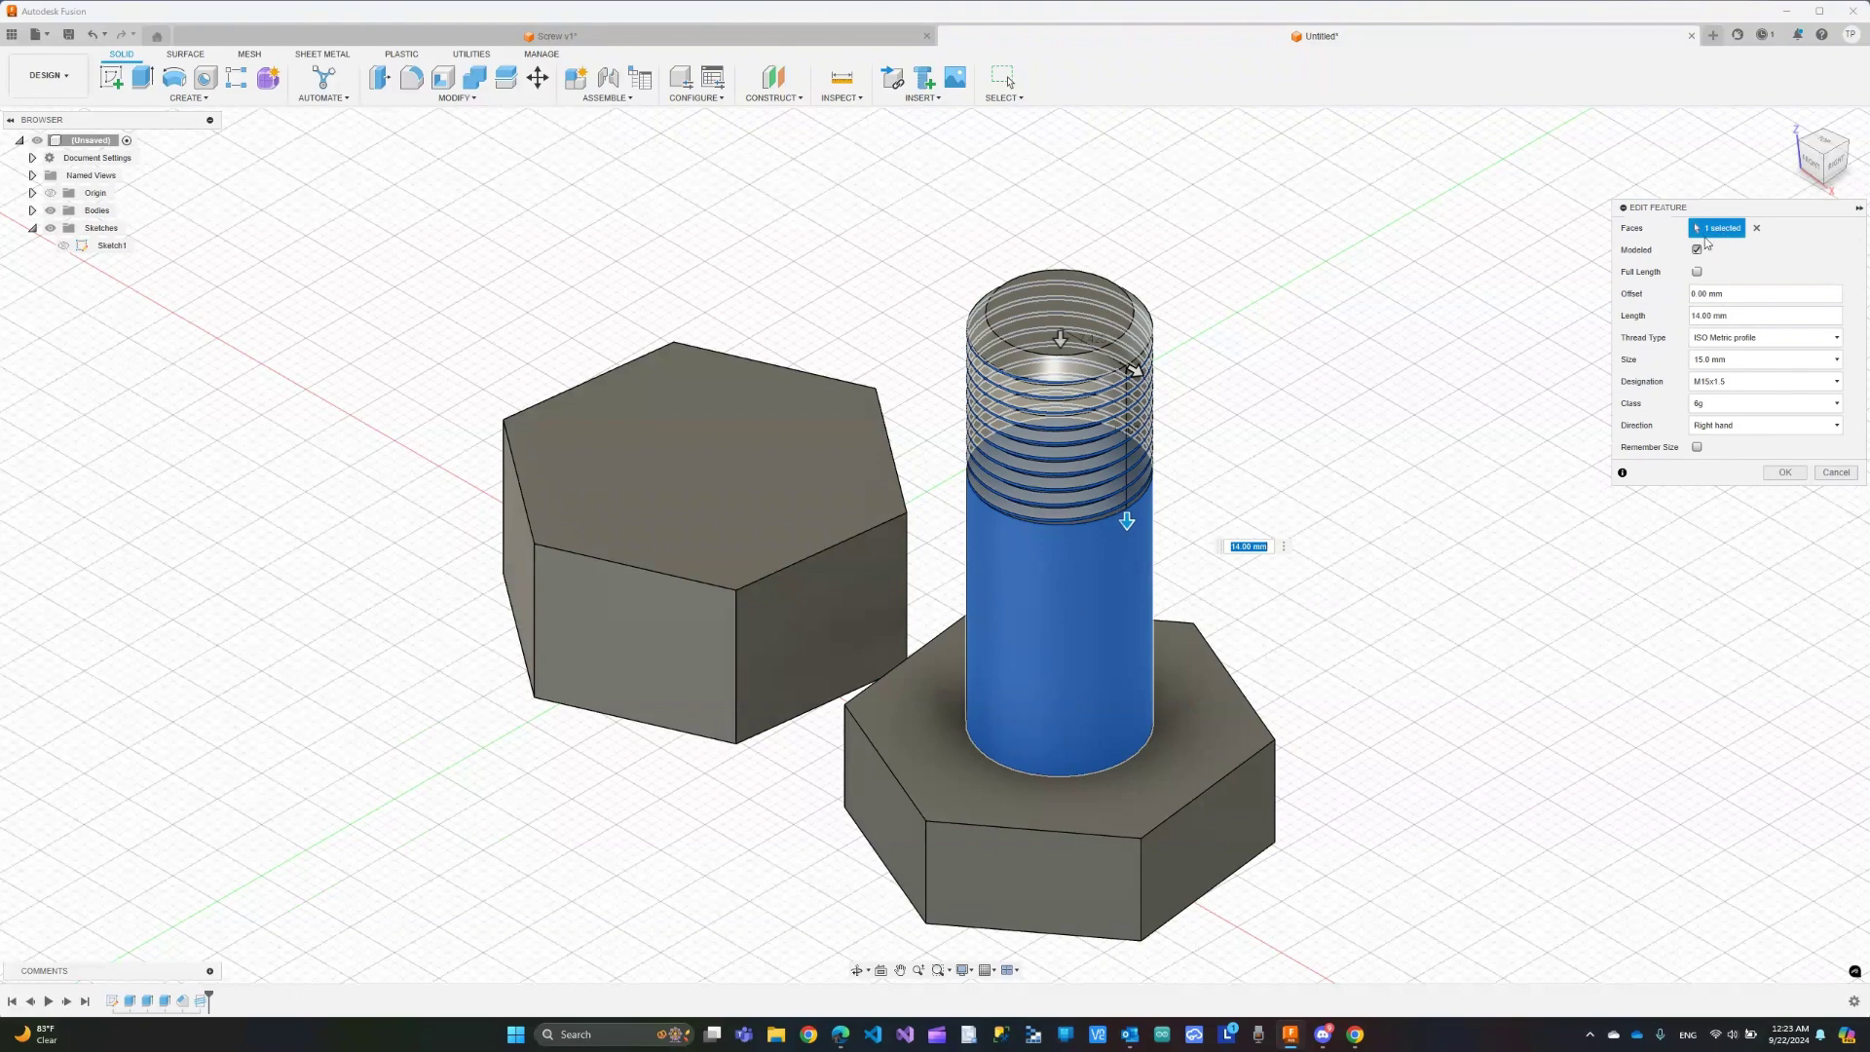
click(1836, 473)
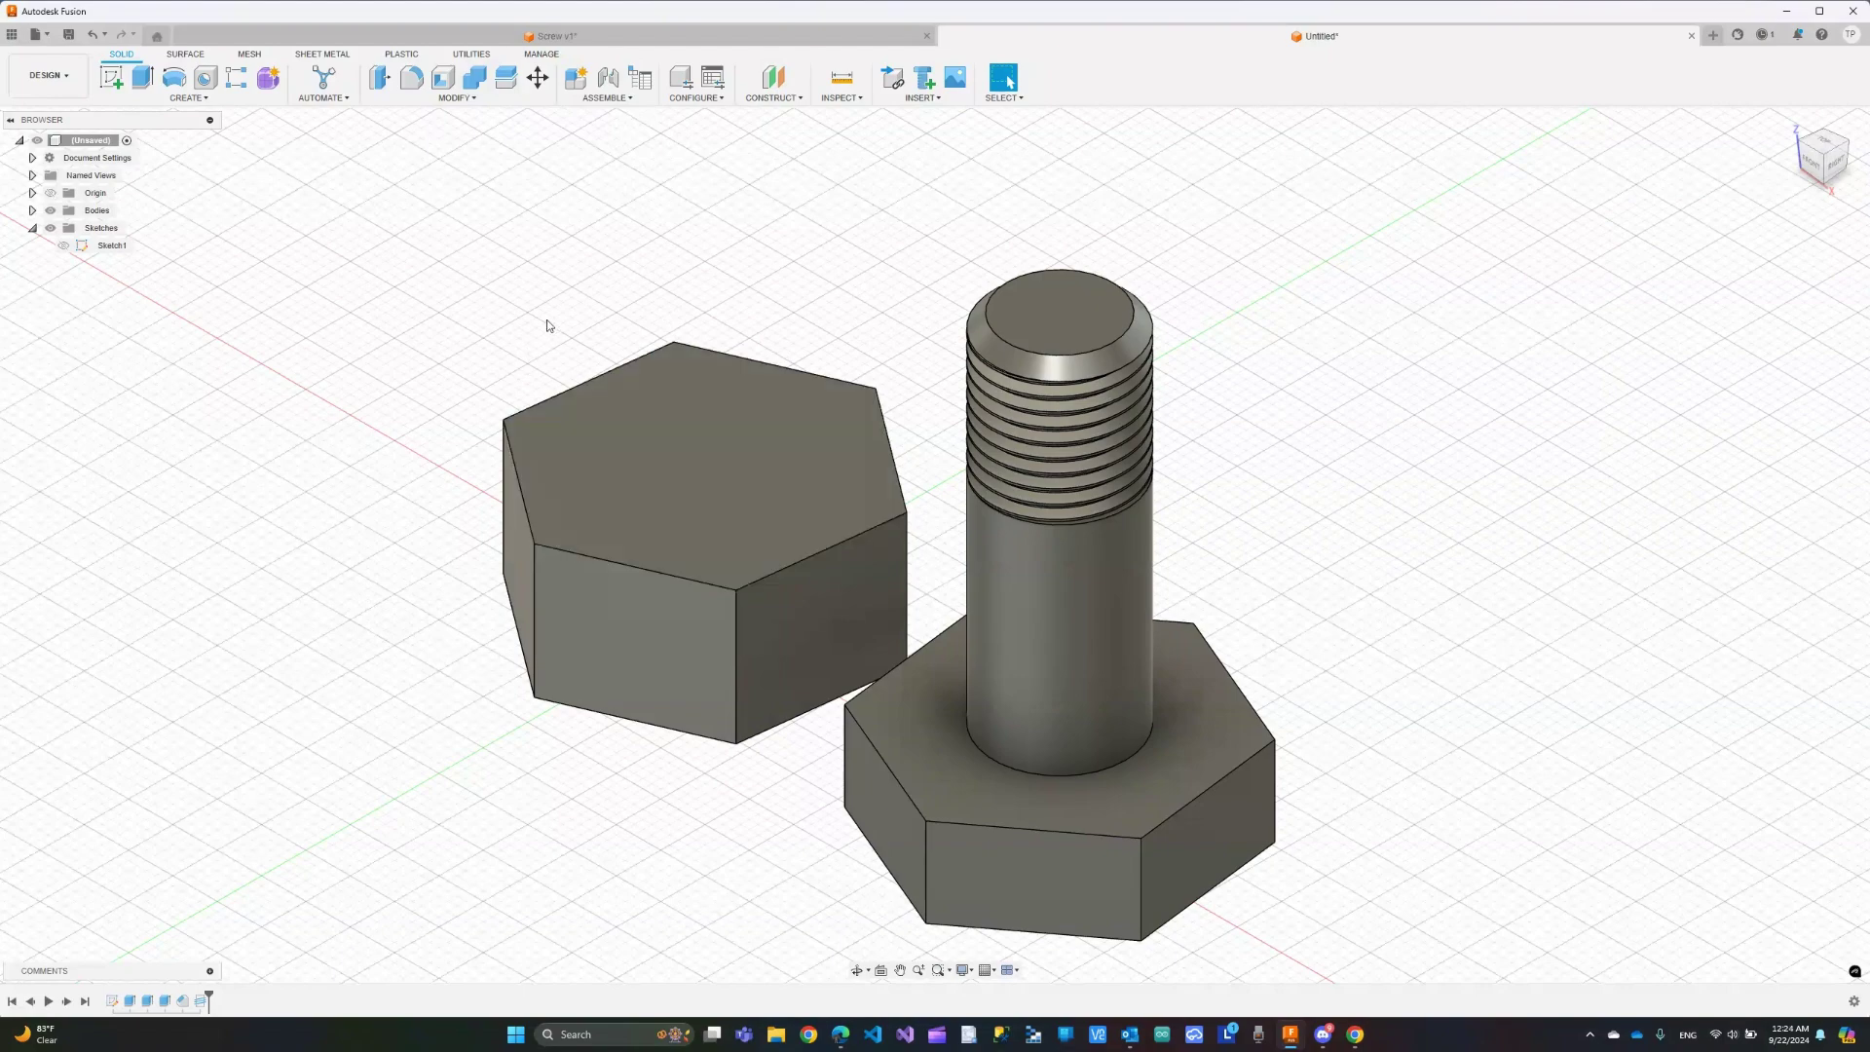
Zoom in on the plain hex block
scroll(419, 326, up, 1)
scroll(419, 327, up, 2)
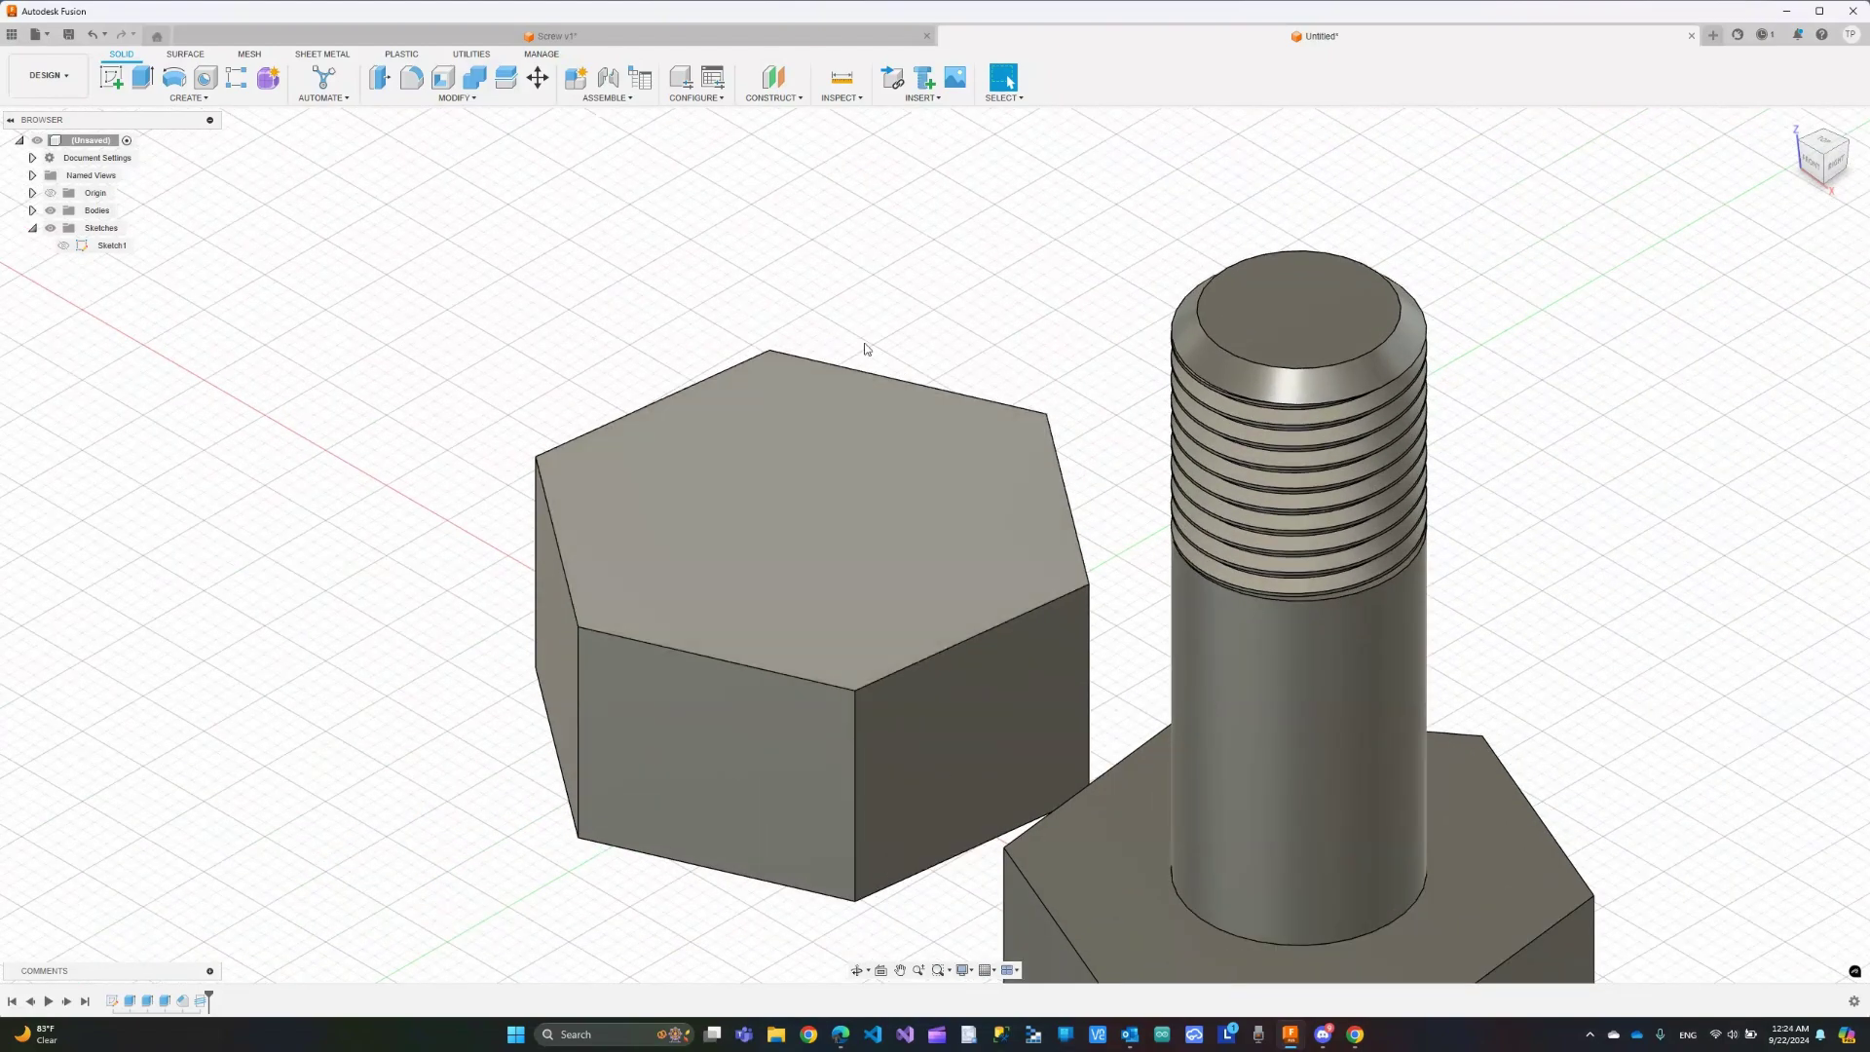
scroll(900, 611, down, 4)
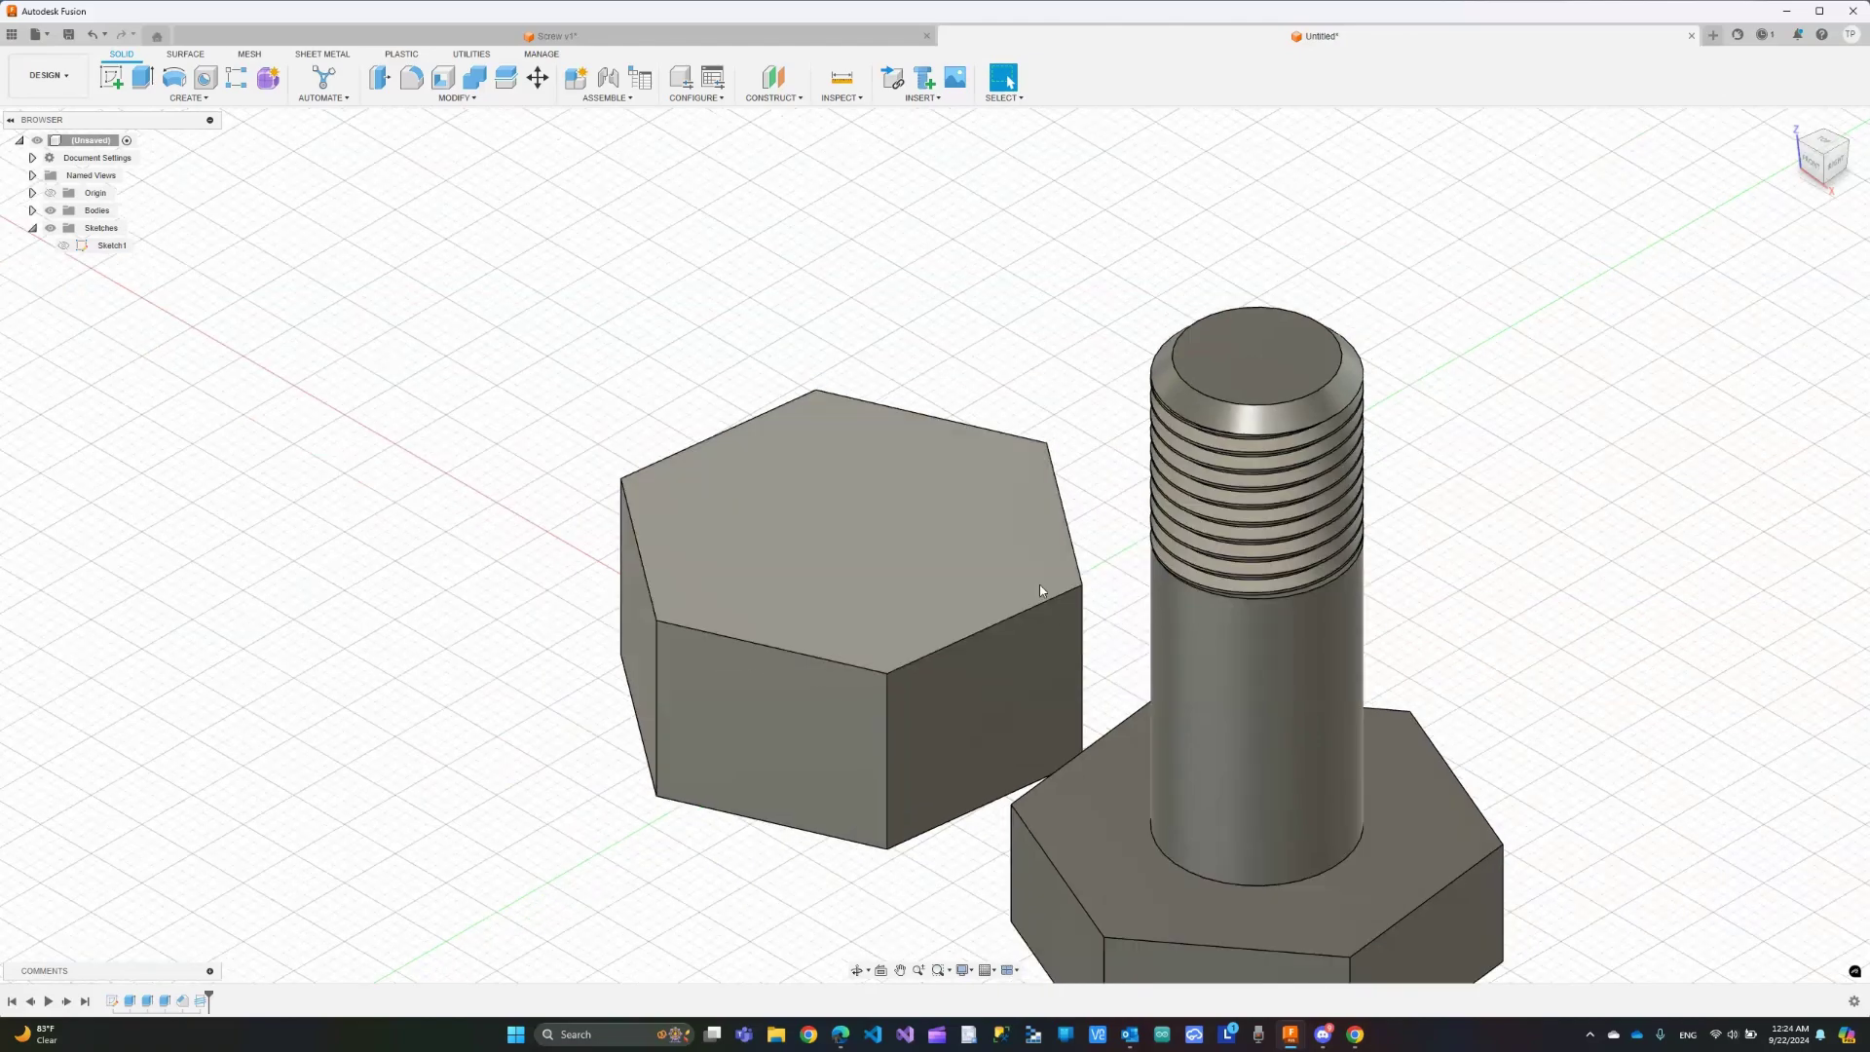
scroll(1025, 590, down, 1)
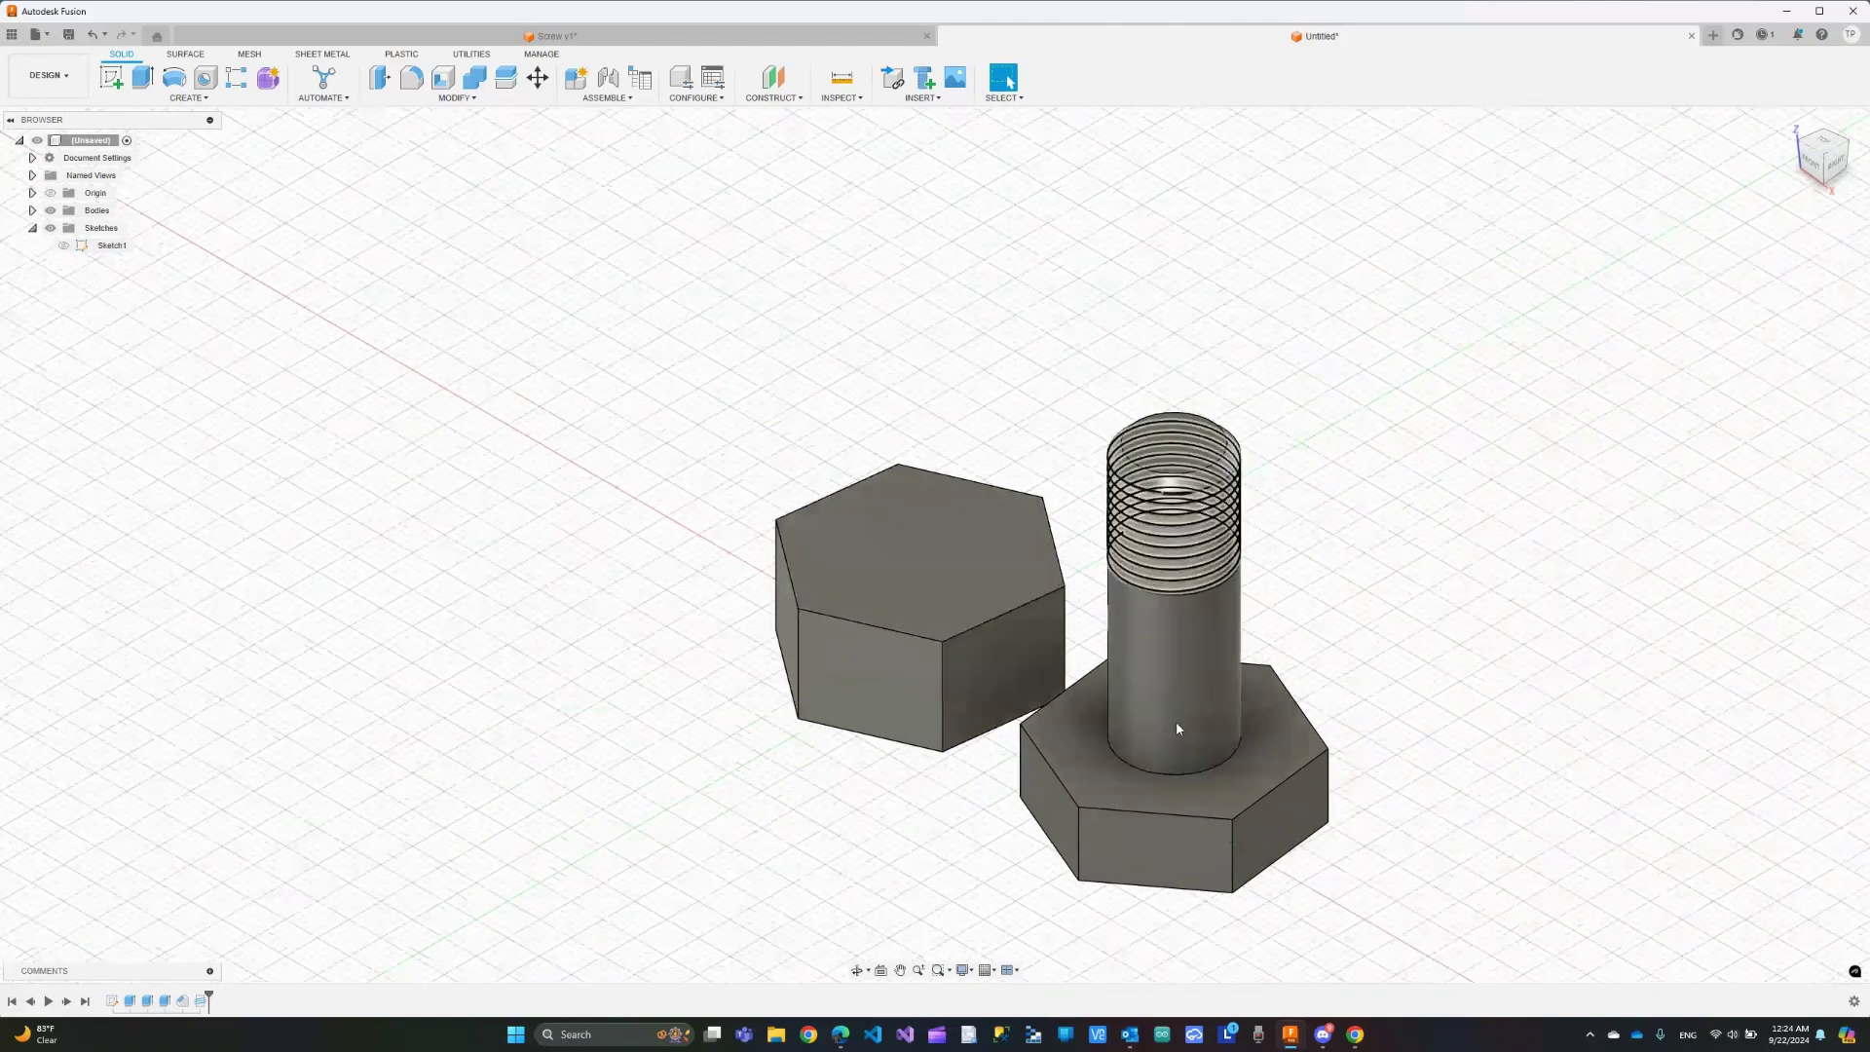
scroll(873, 580, up, 2)
scroll(873, 580, up, 1)
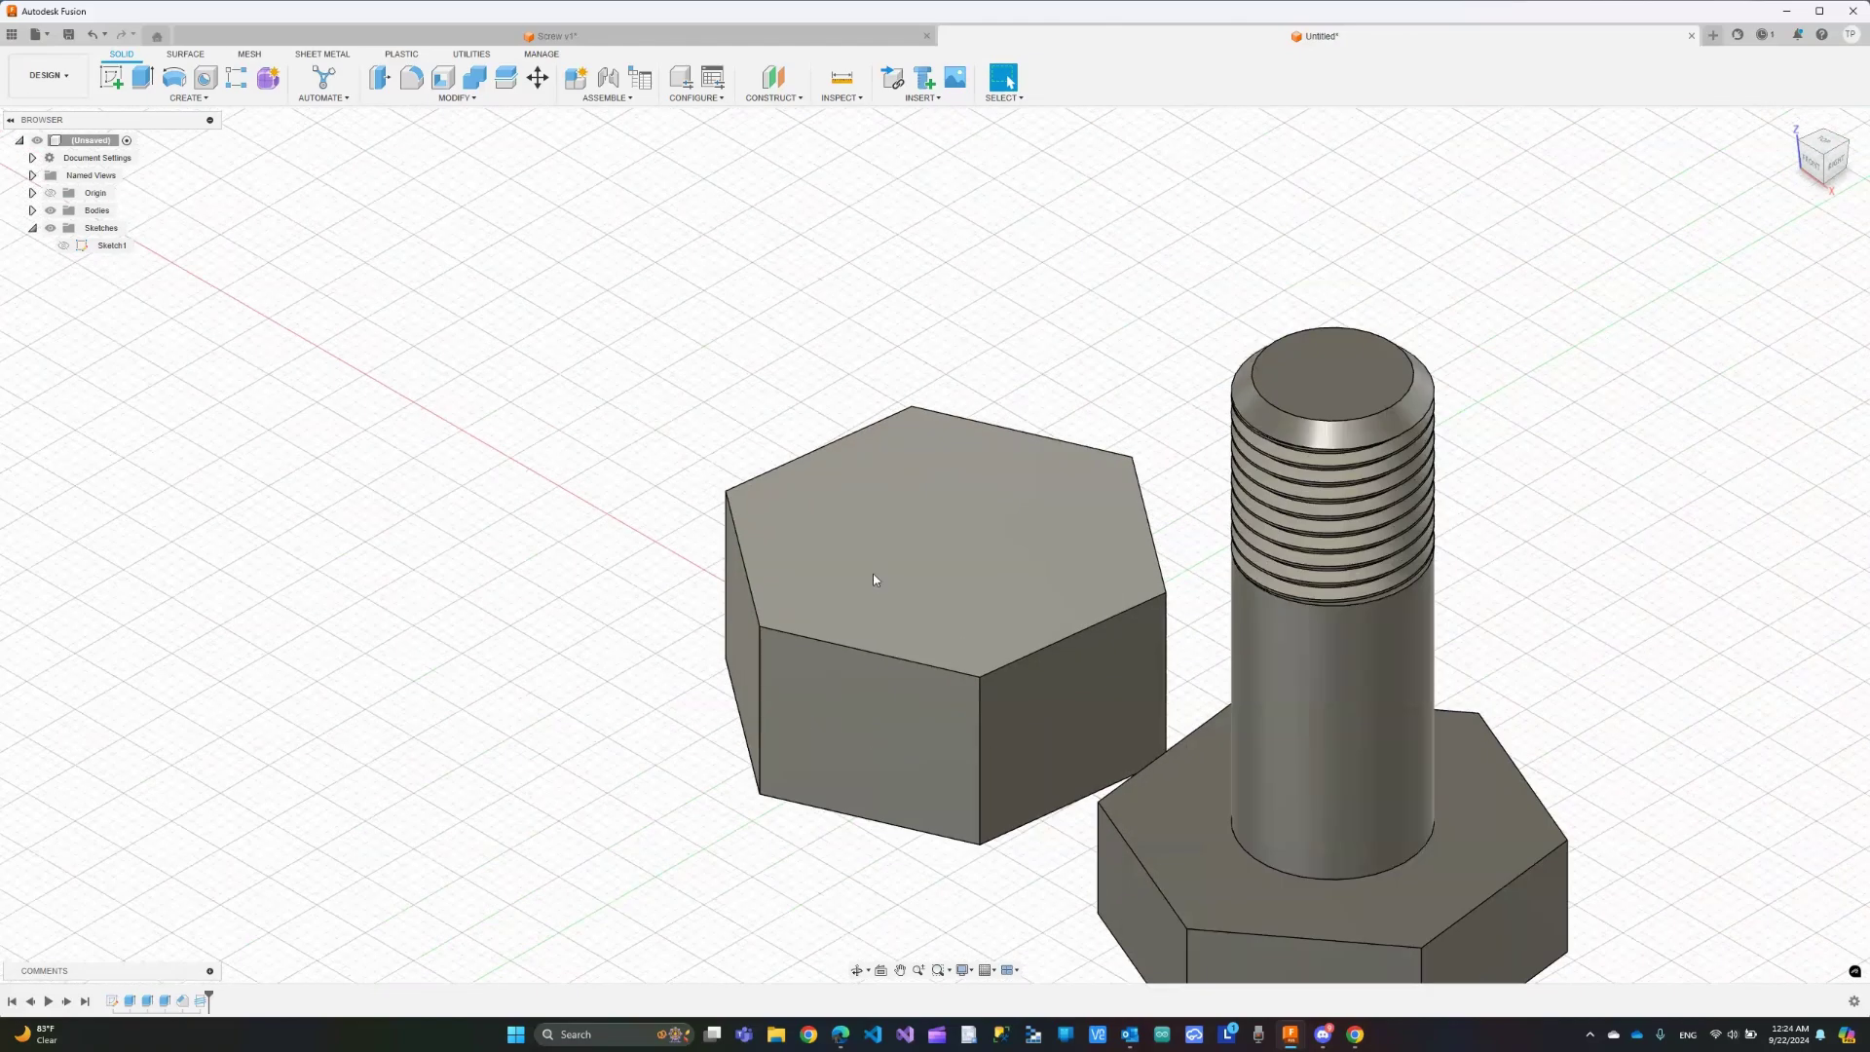
scroll(873, 573, up, 3)
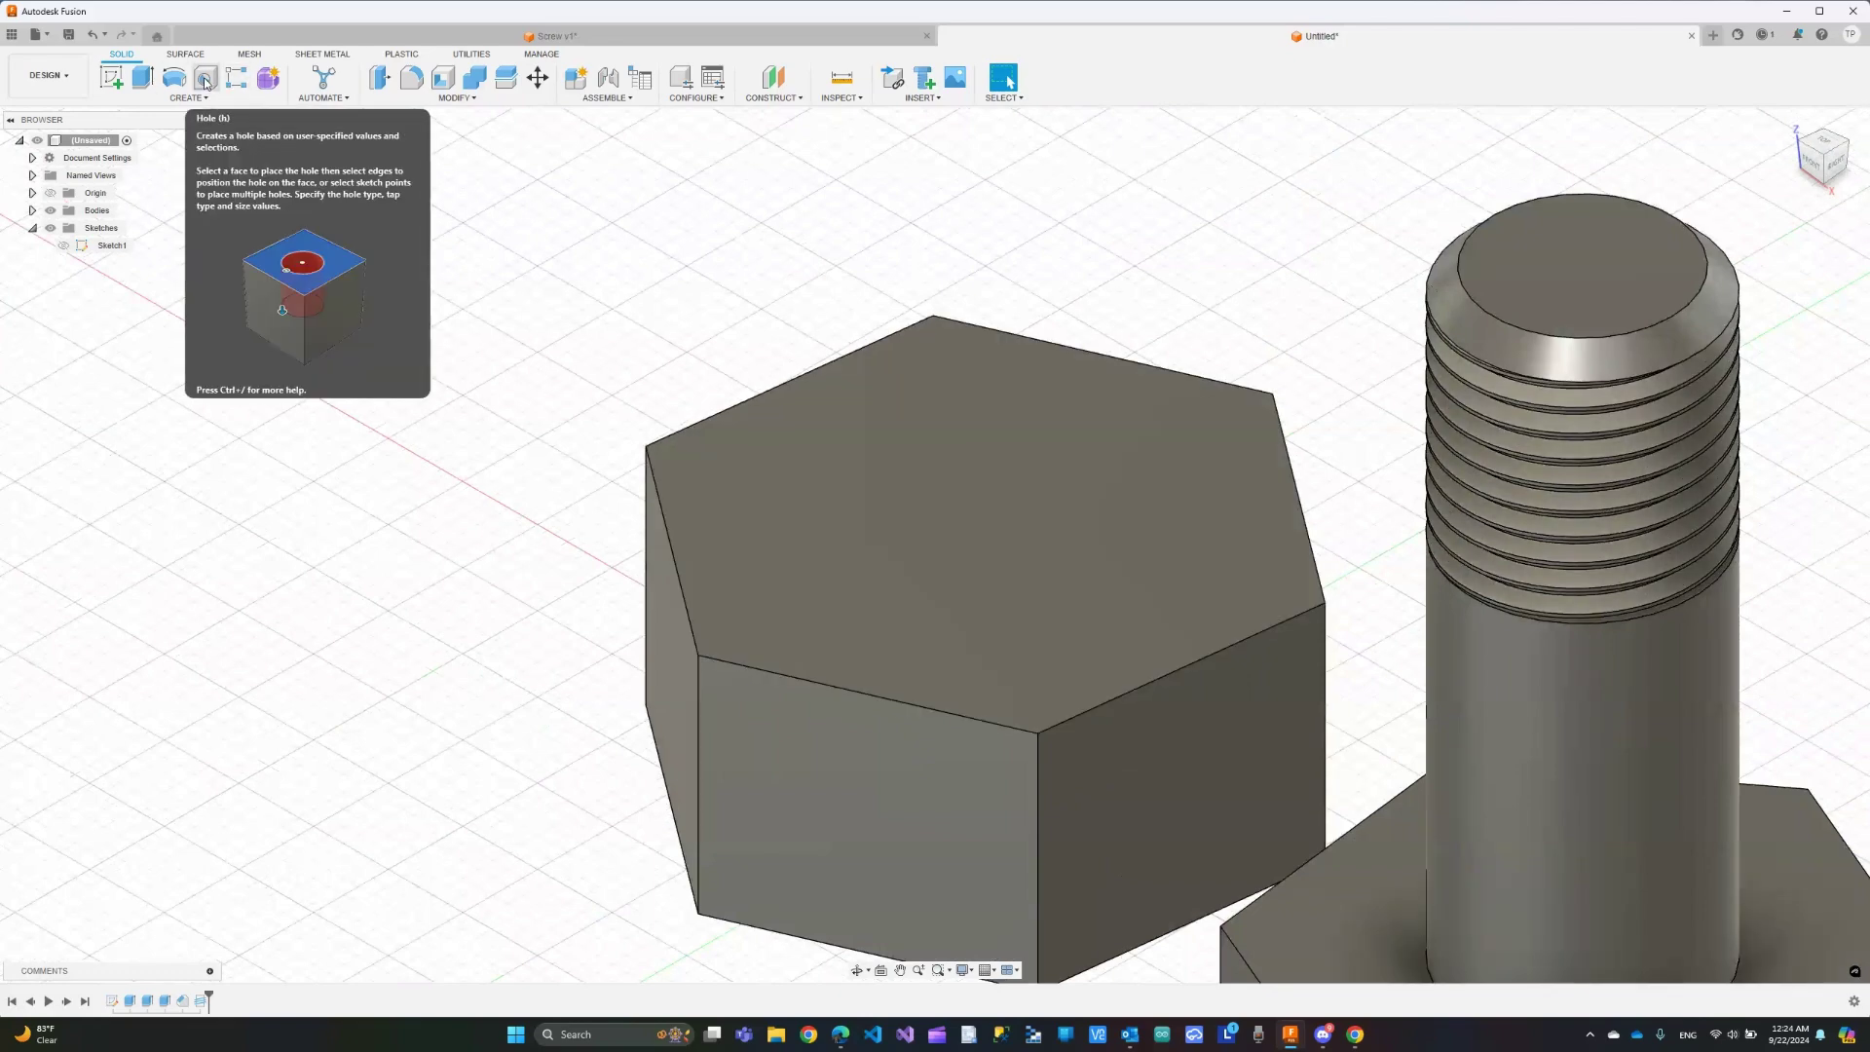
Centre a modeled M10x1.5 ISO Metric class 6H threaded hole on the hex block's top face
click(202, 78)
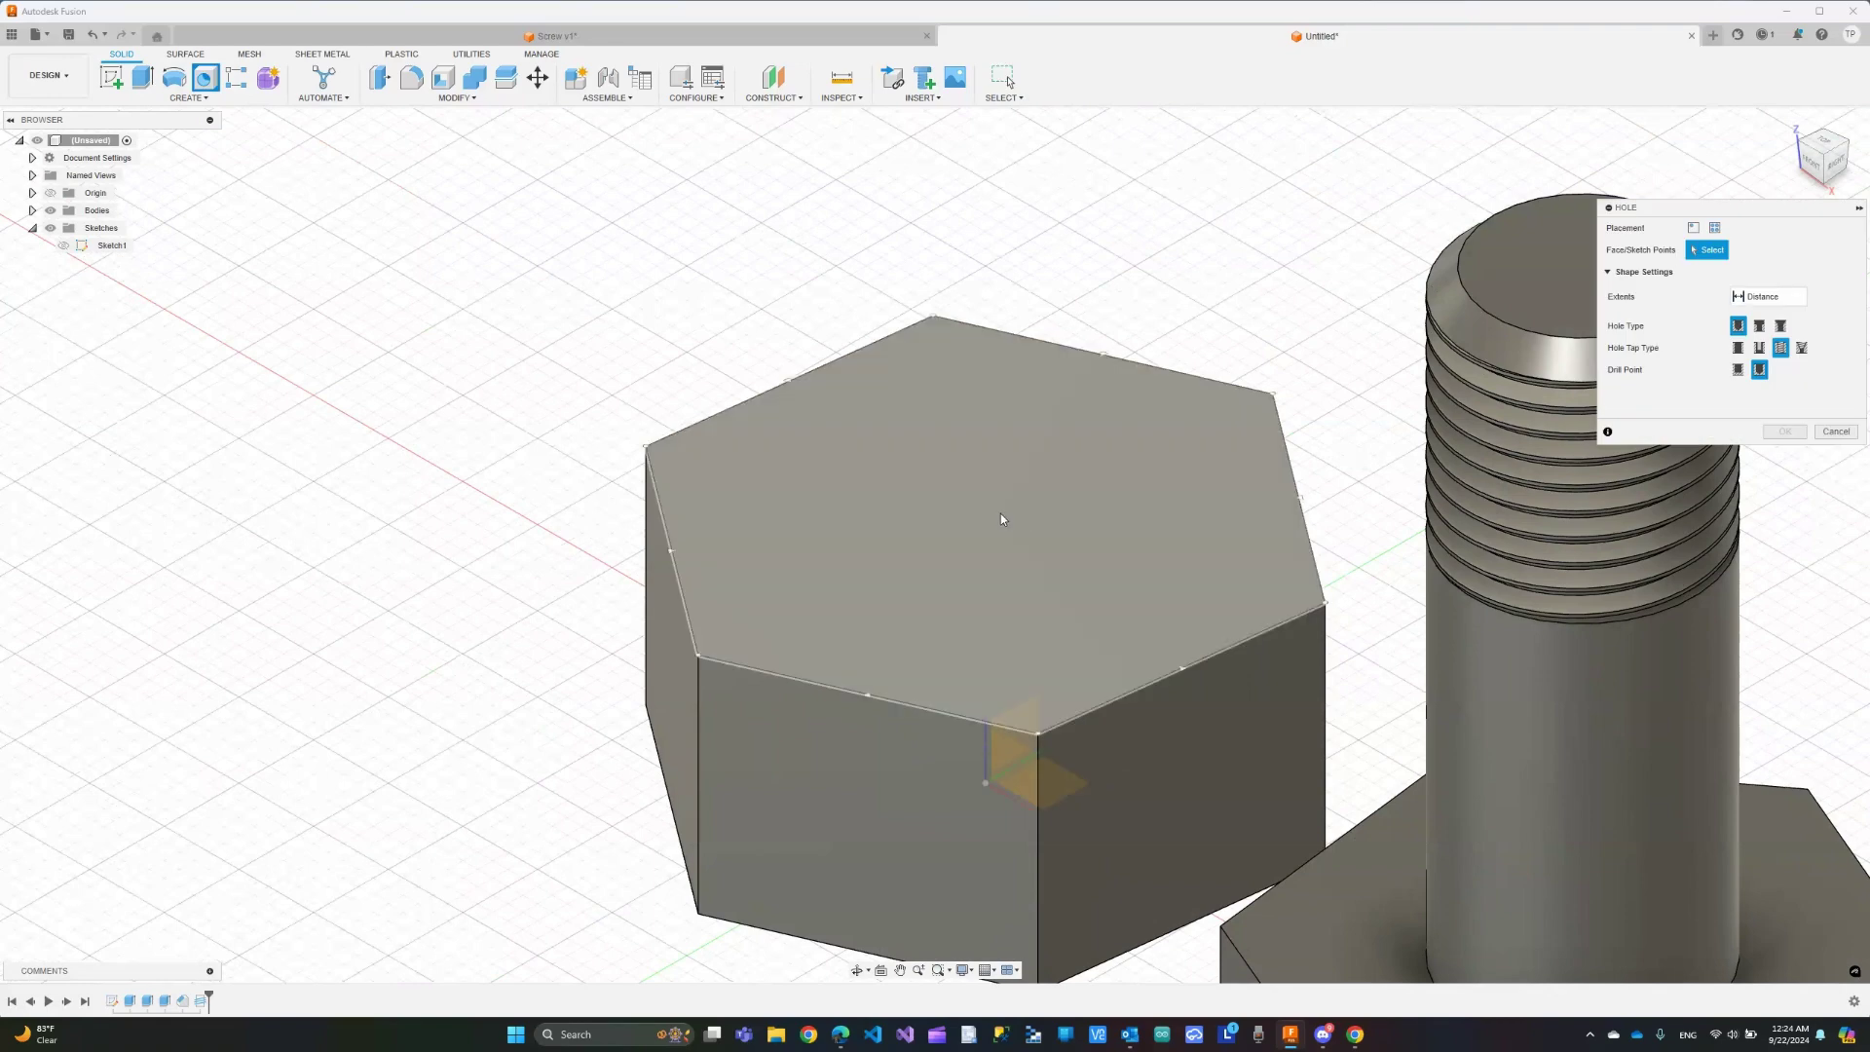
click(990, 504)
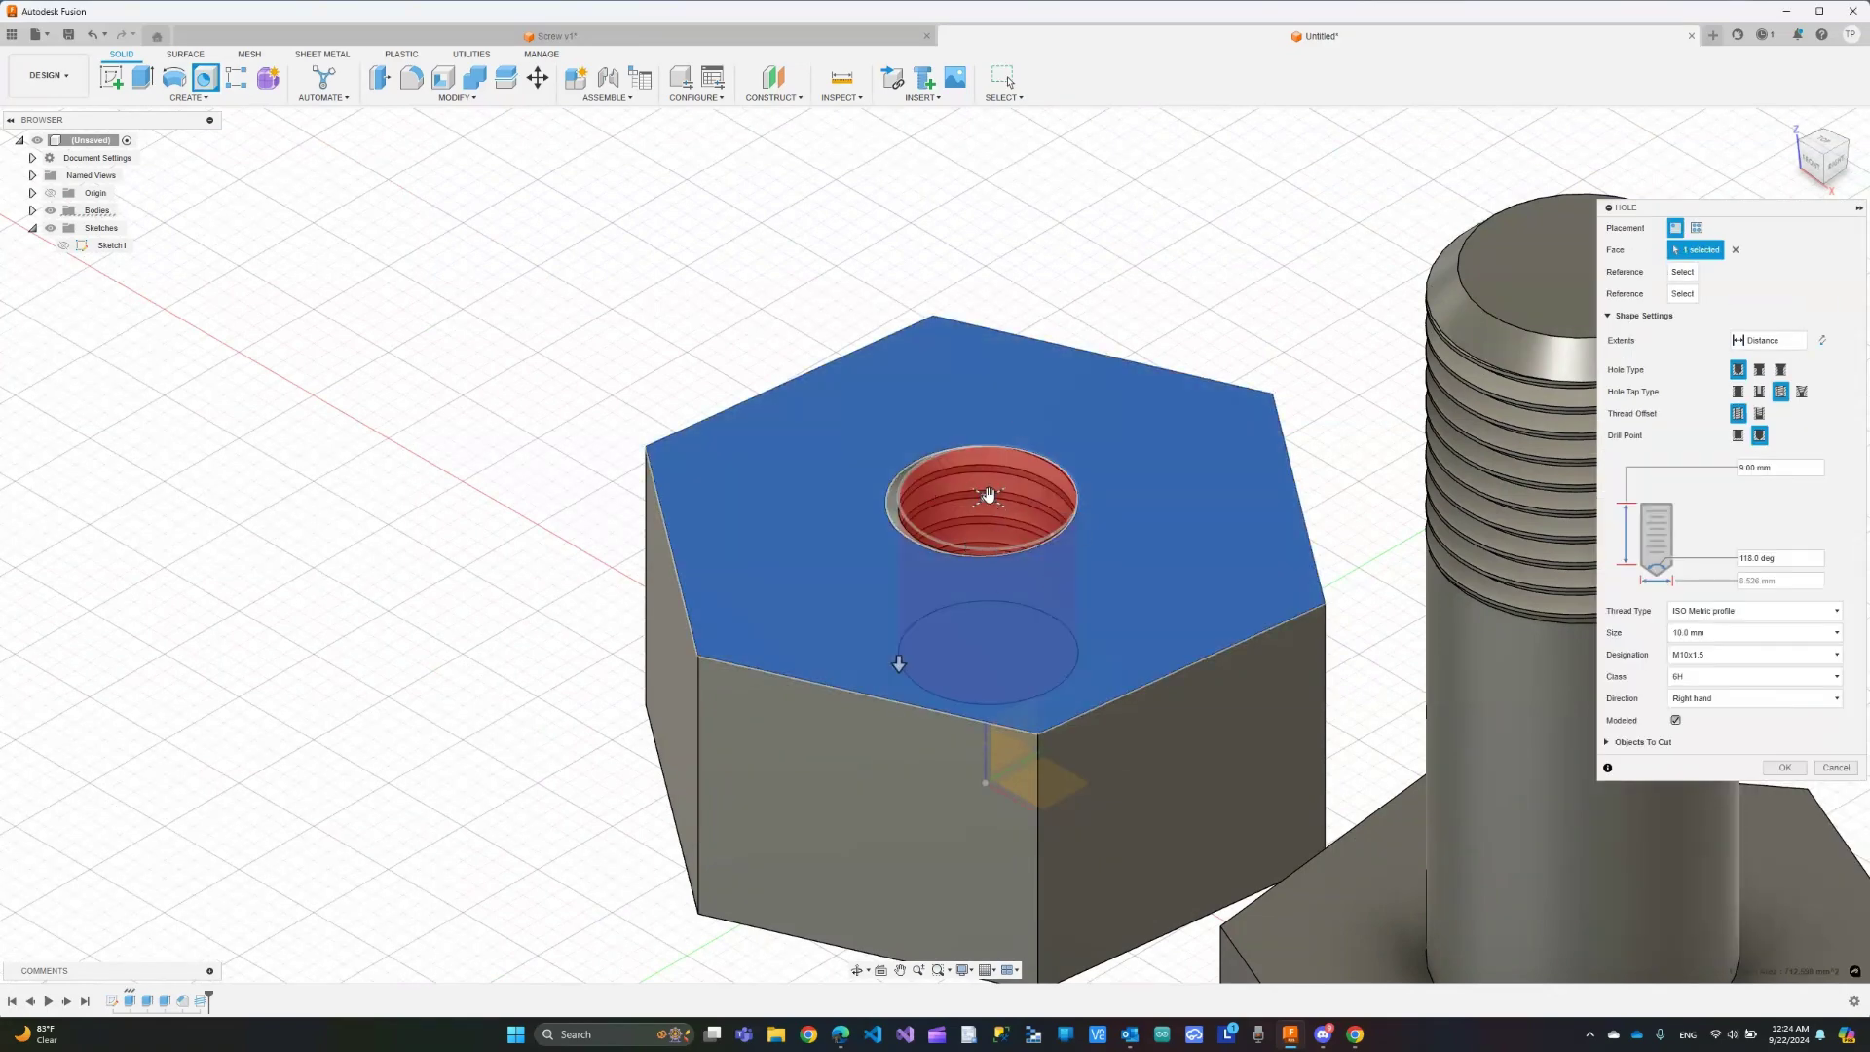
mouse_move(989, 495)
mouse_down()
mouse_move(958, 548)
mouse_move(1023, 547)
mouse_move(1129, 499)
mouse_move(986, 527)
mouse_up()
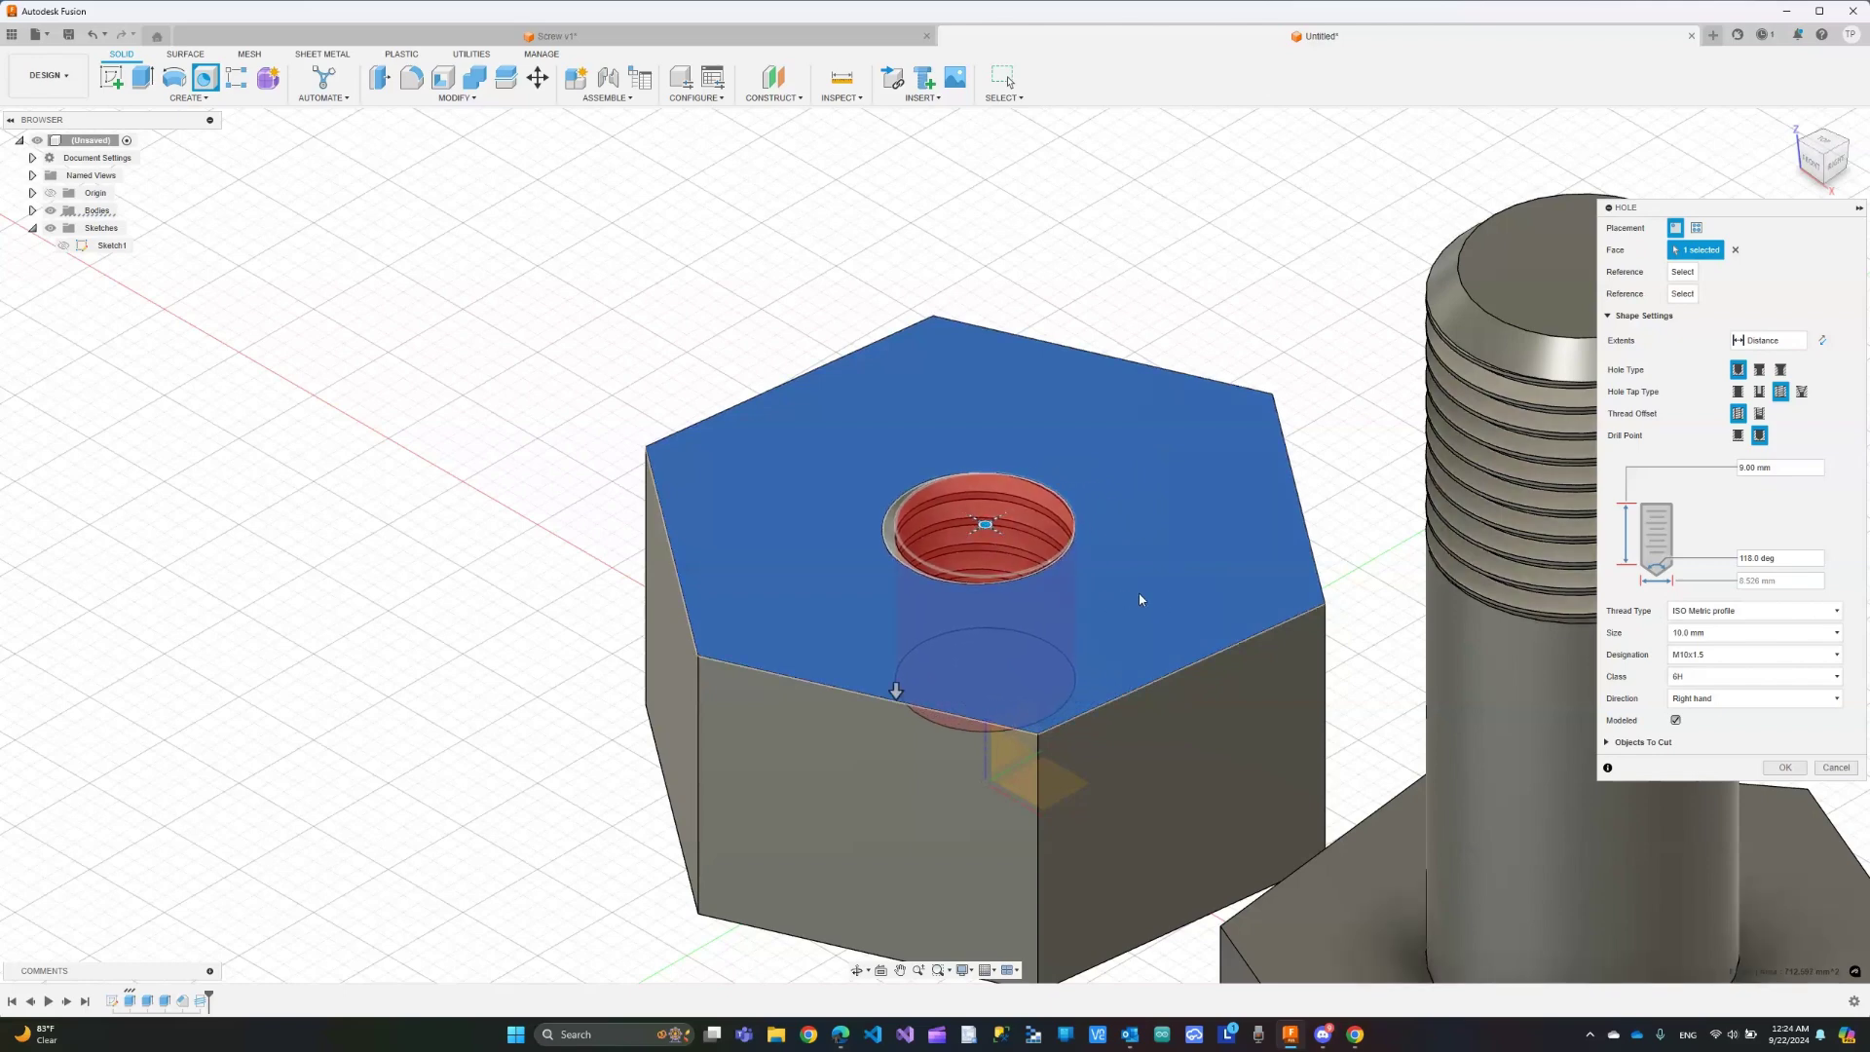
scroll(1062, 453, down, 3)
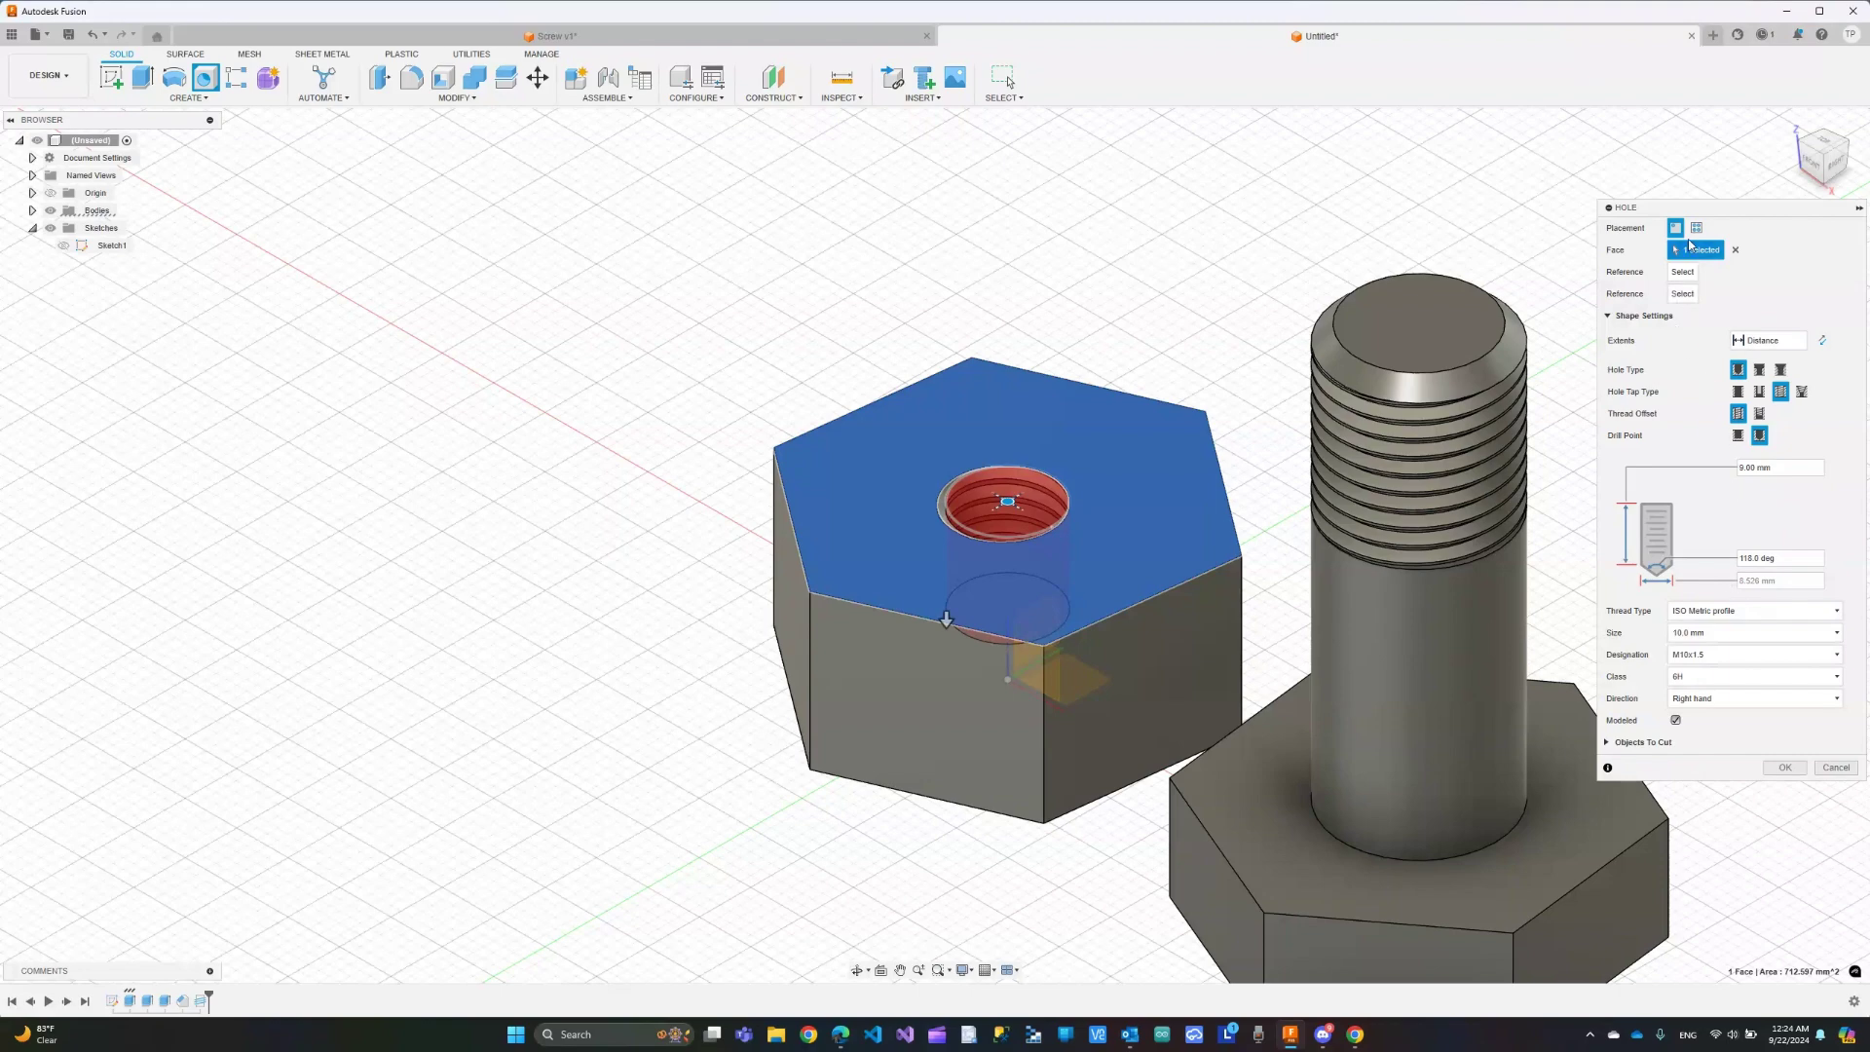
click(1677, 721)
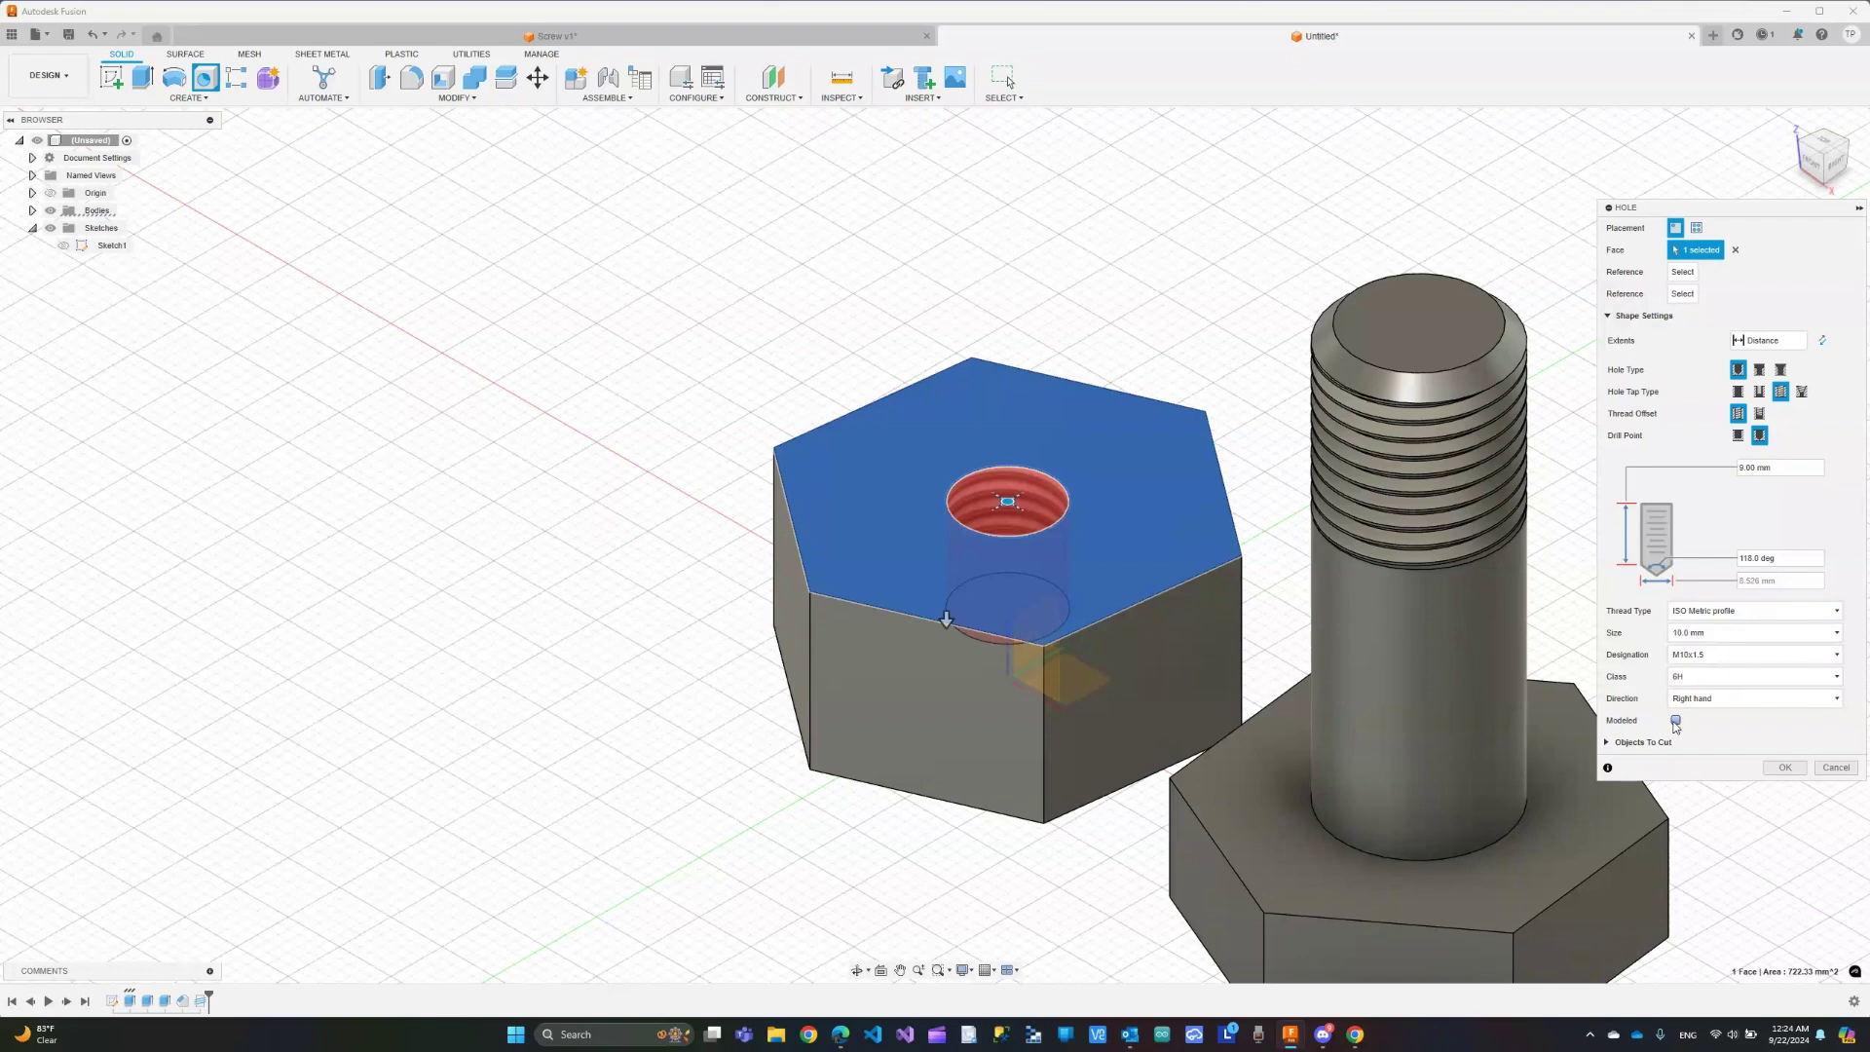
click(1677, 721)
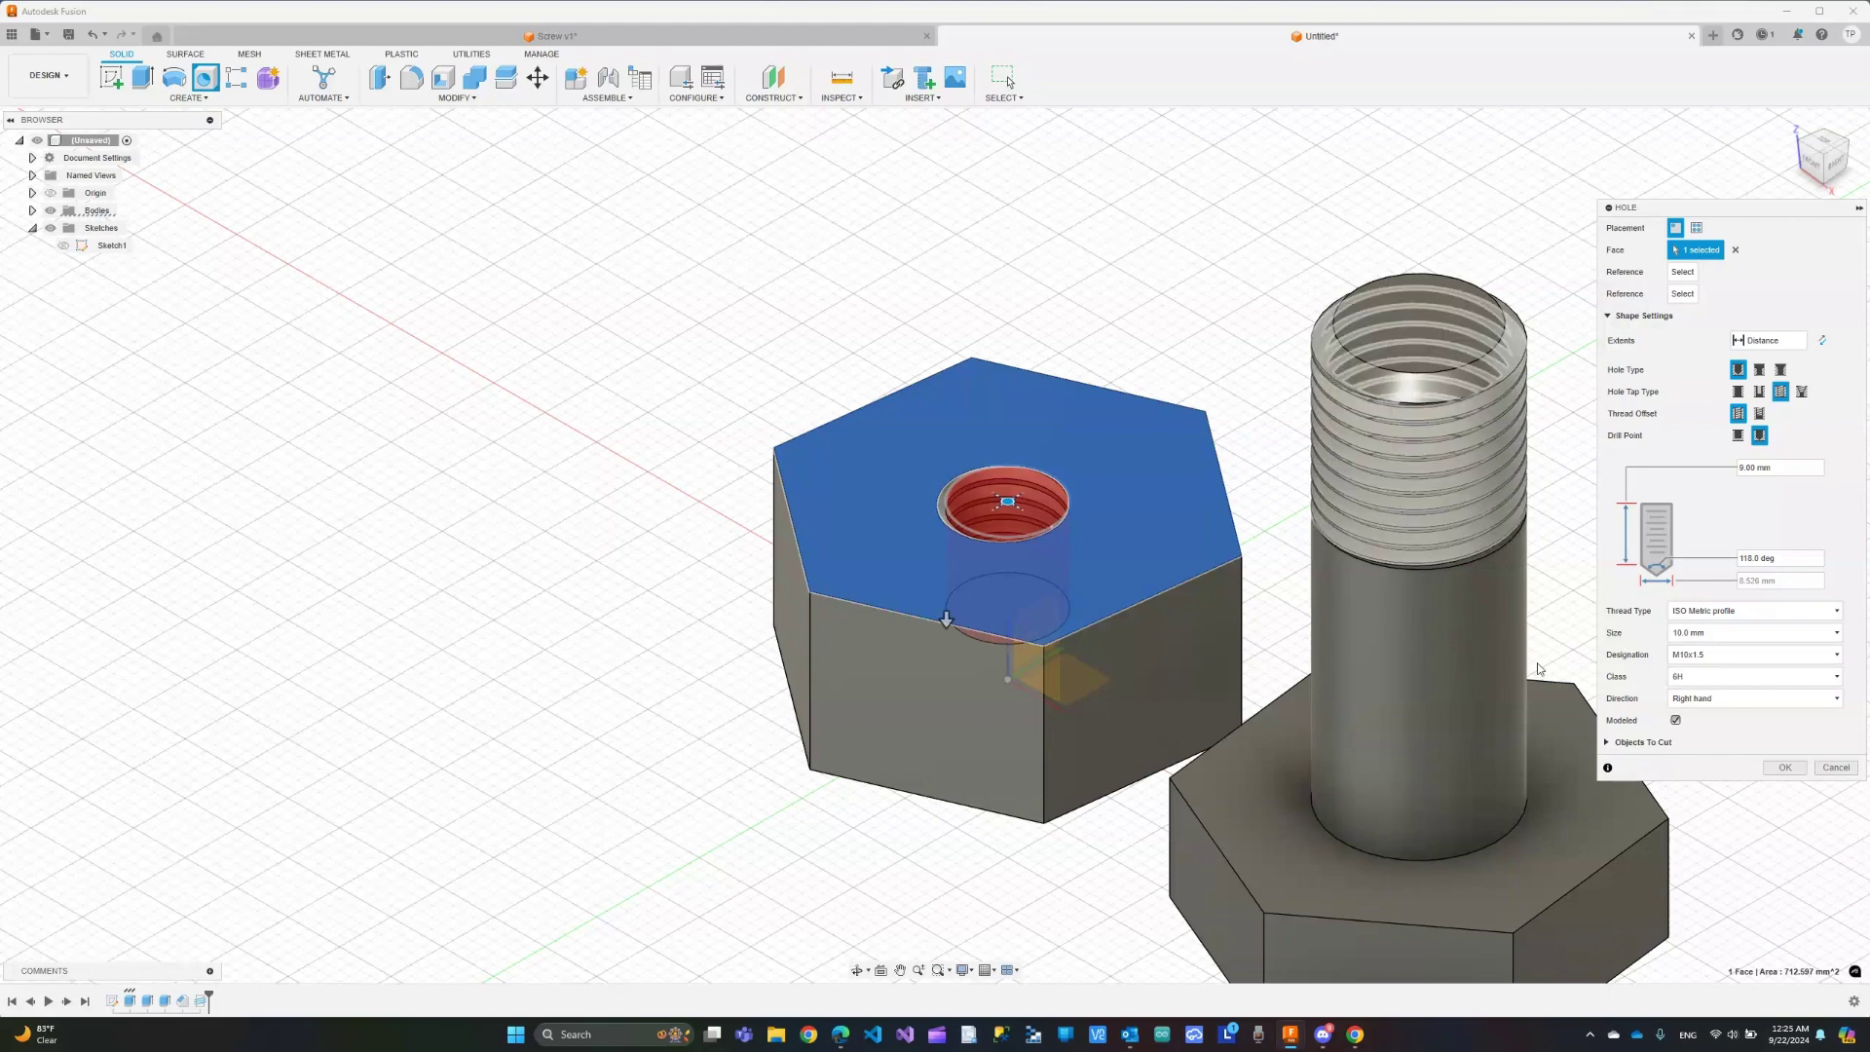
Set the hole's thread size to 15.0 mm, giving an M15x1.5 thread
click(1708, 644)
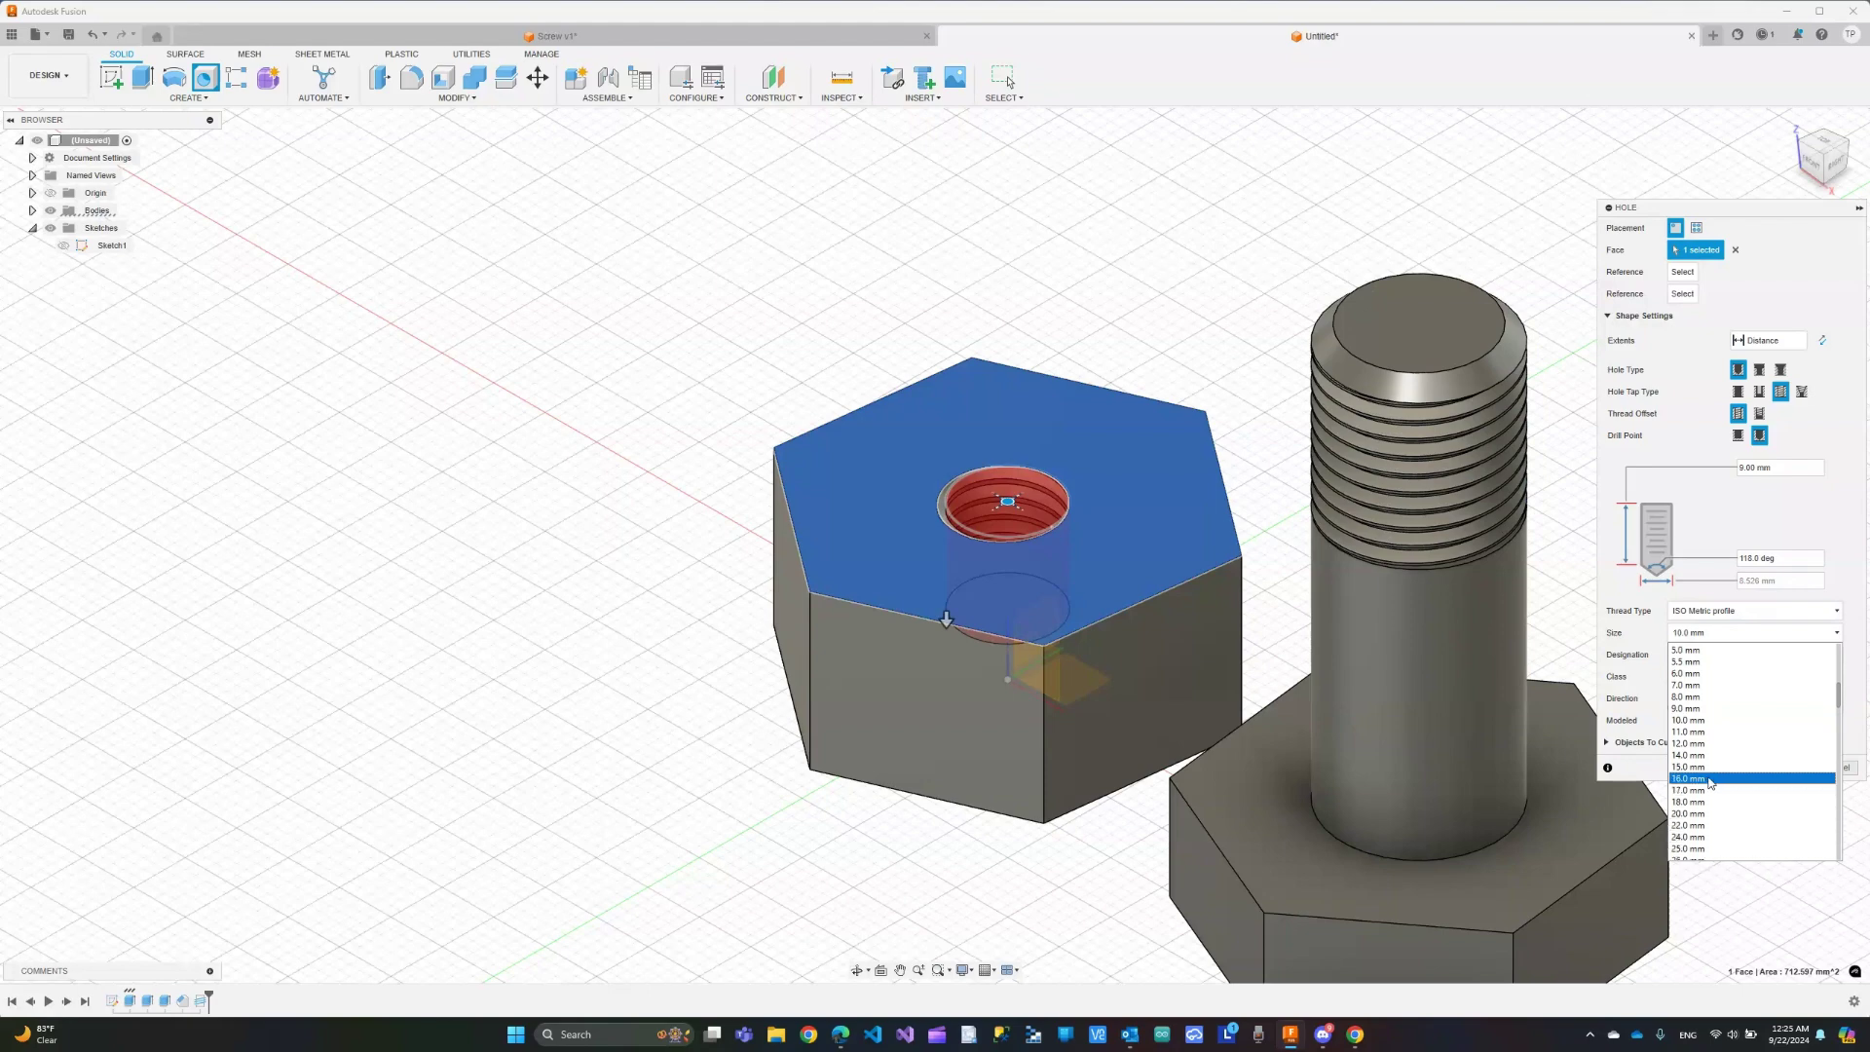
click(1708, 767)
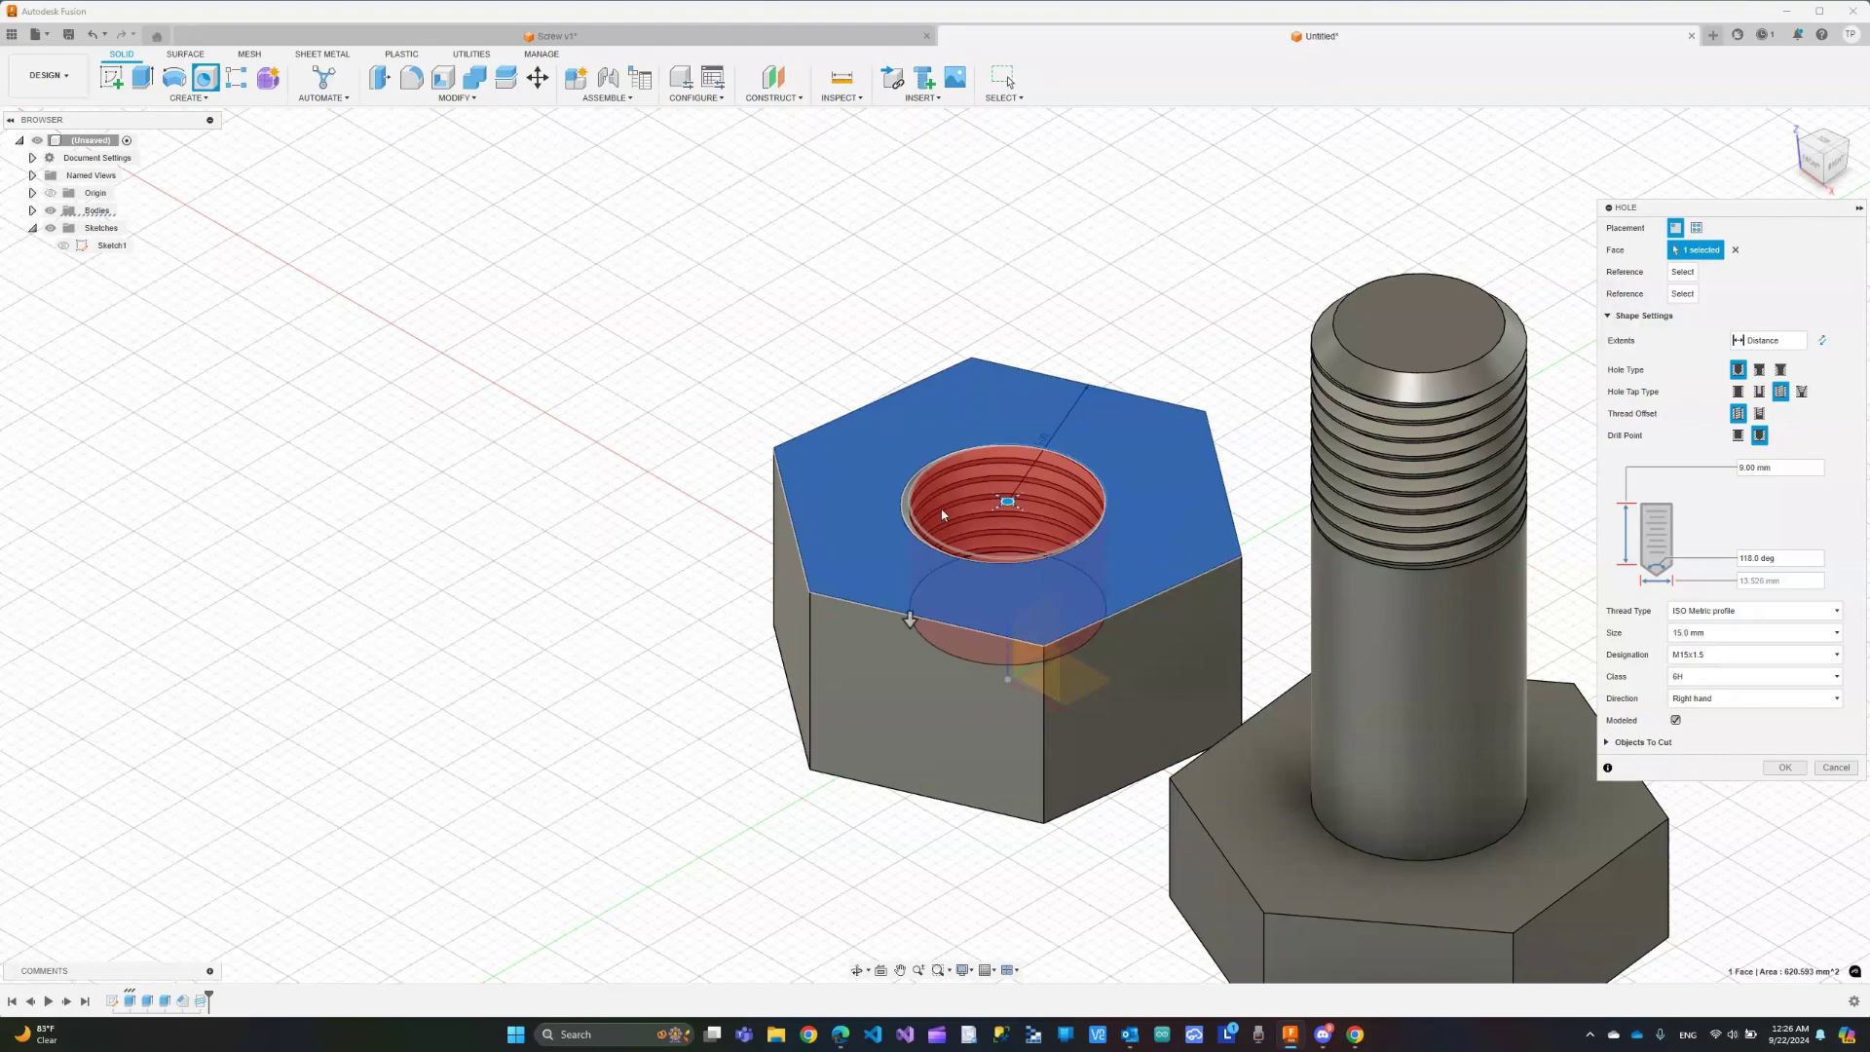
Create the M15x1.5 modeled tapped hole through the hex nut
click(1785, 767)
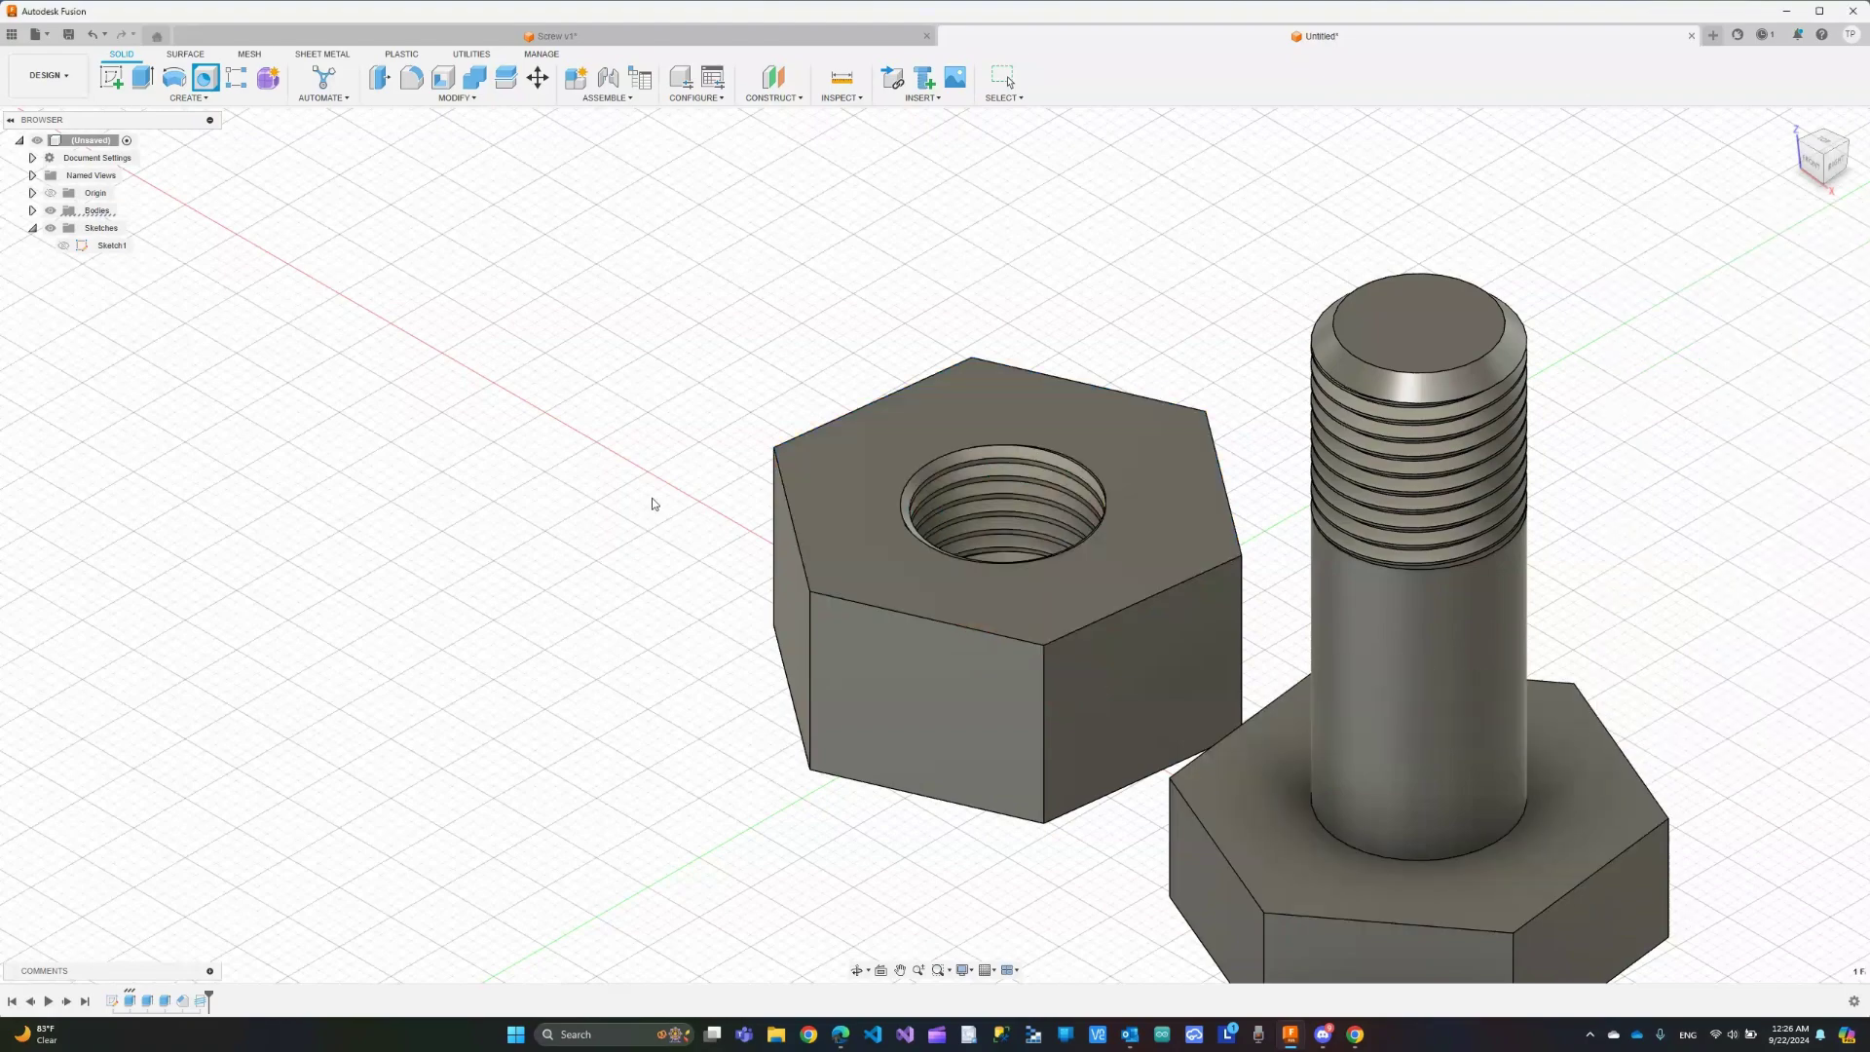
scroll(1361, 405, up, 3)
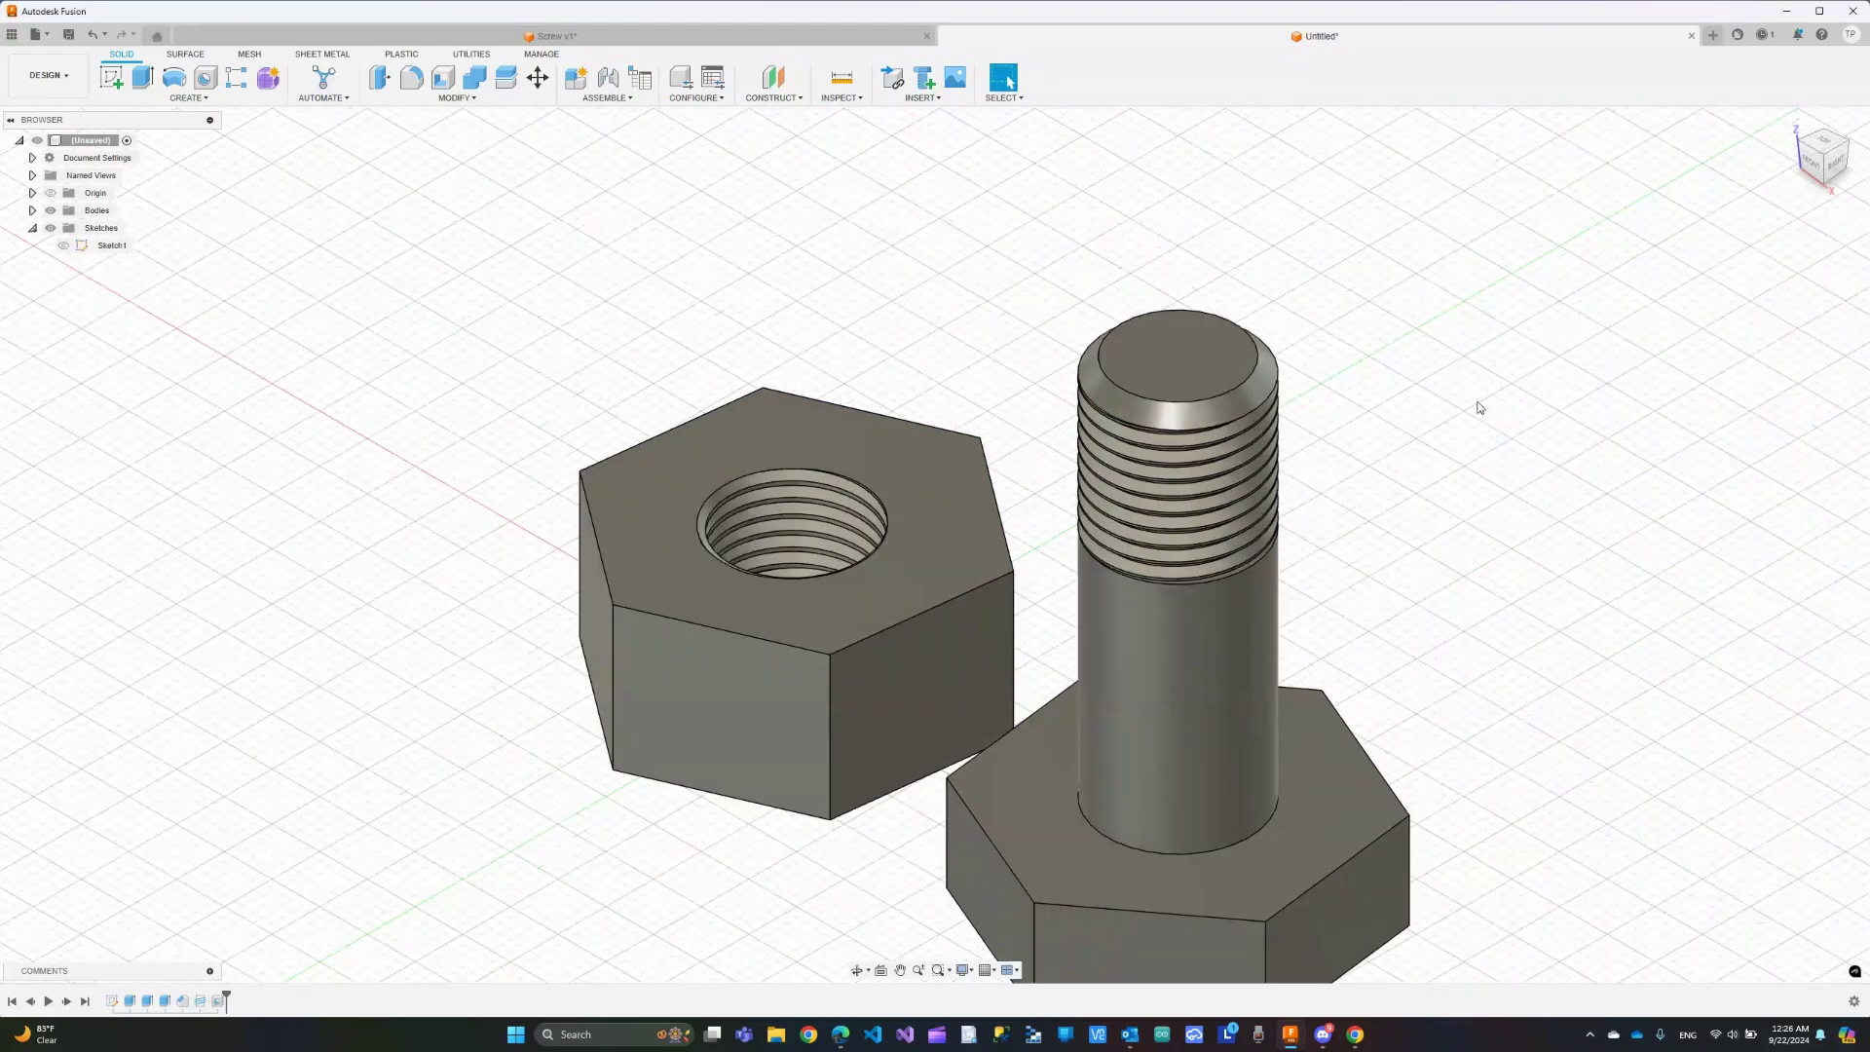
scroll(1466, 421, down, 2)
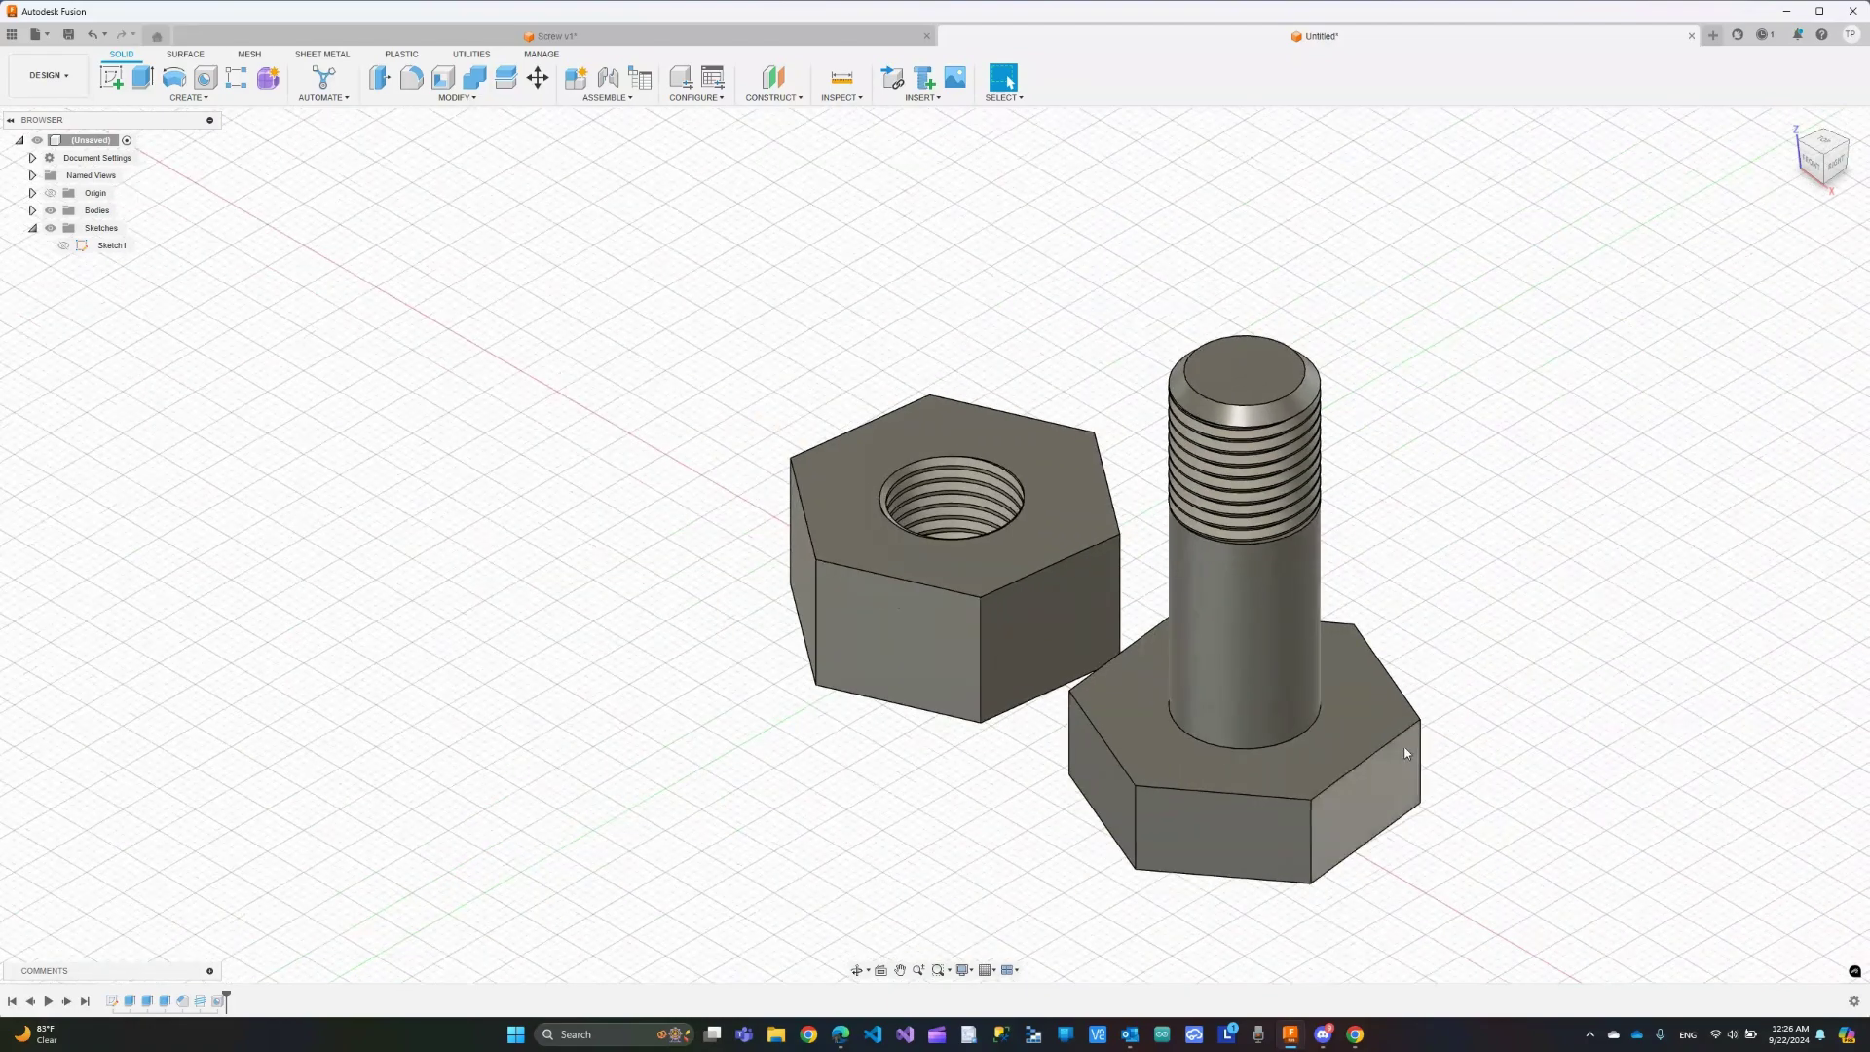
Orbit and zoom to show the nut and screw side by side from the front
click(857, 970)
drag(743, 854, 896, 516)
scroll(897, 516, up, 2)
scroll(897, 516, up, 4)
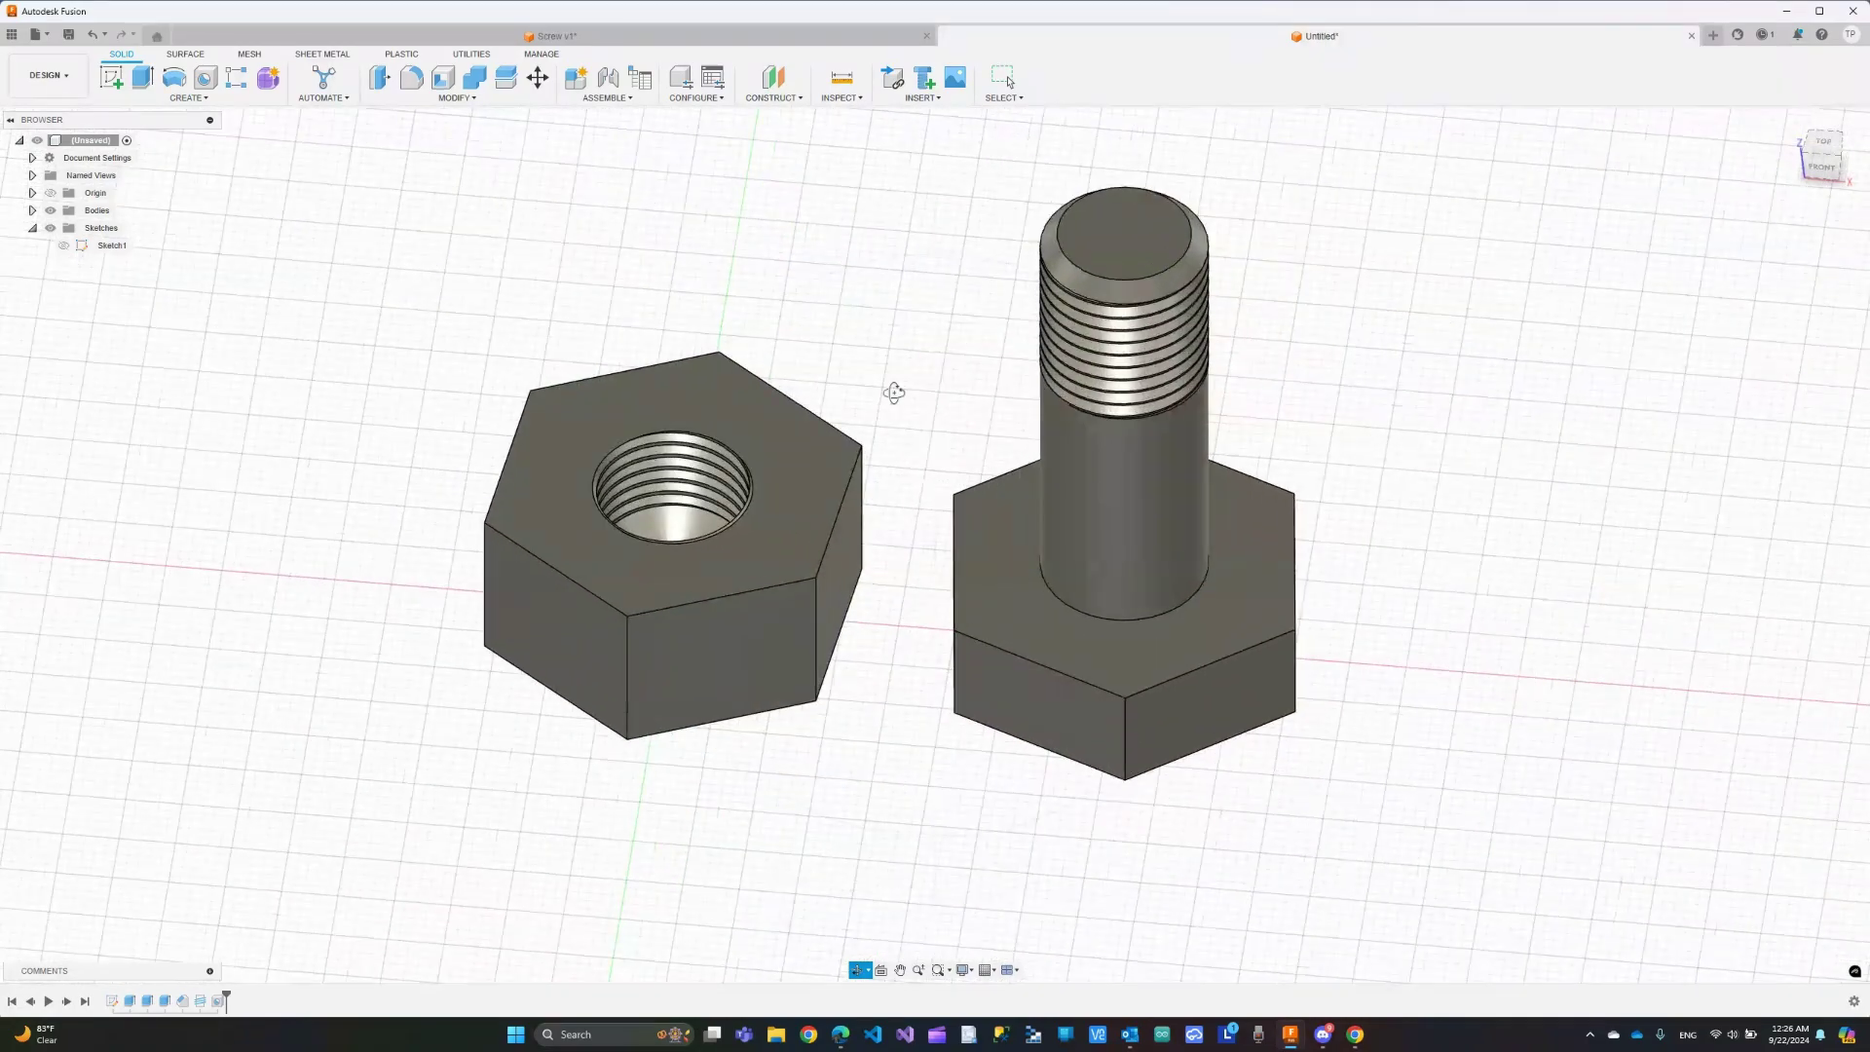
scroll(882, 244, up, 2)
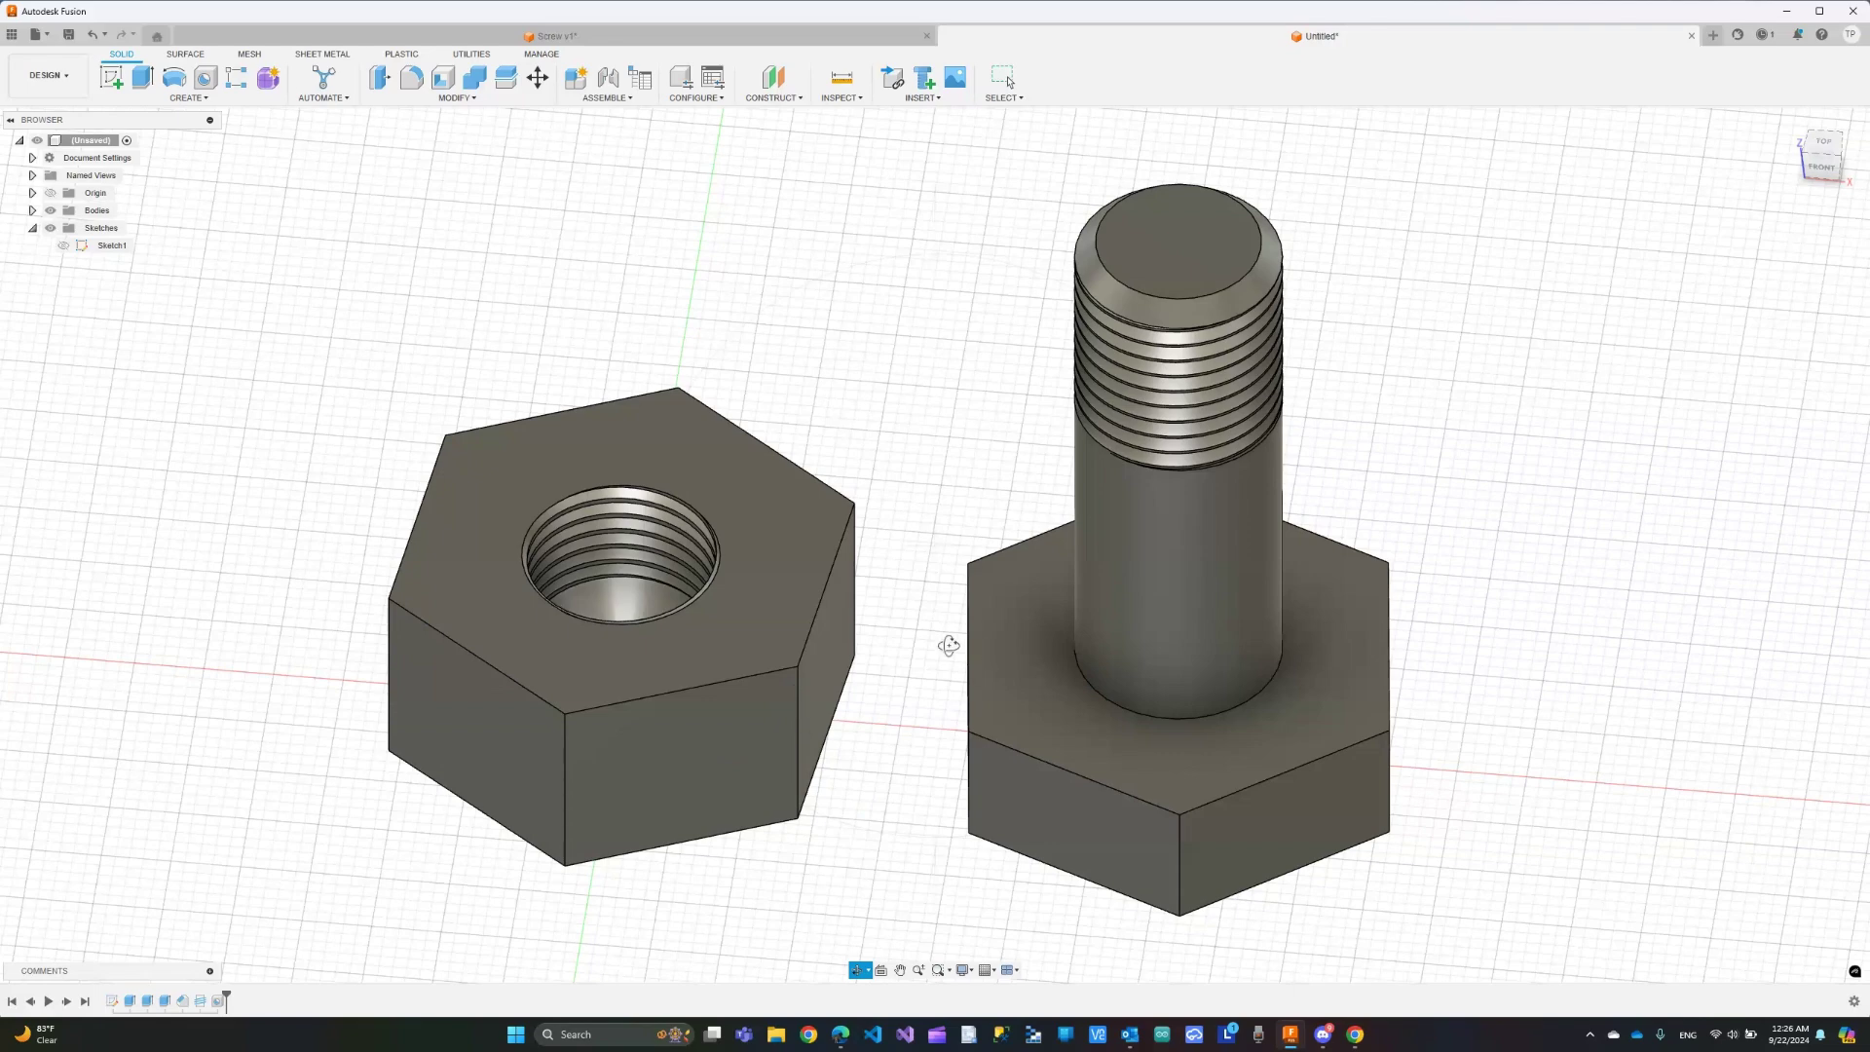
scroll(950, 645, down, 2)
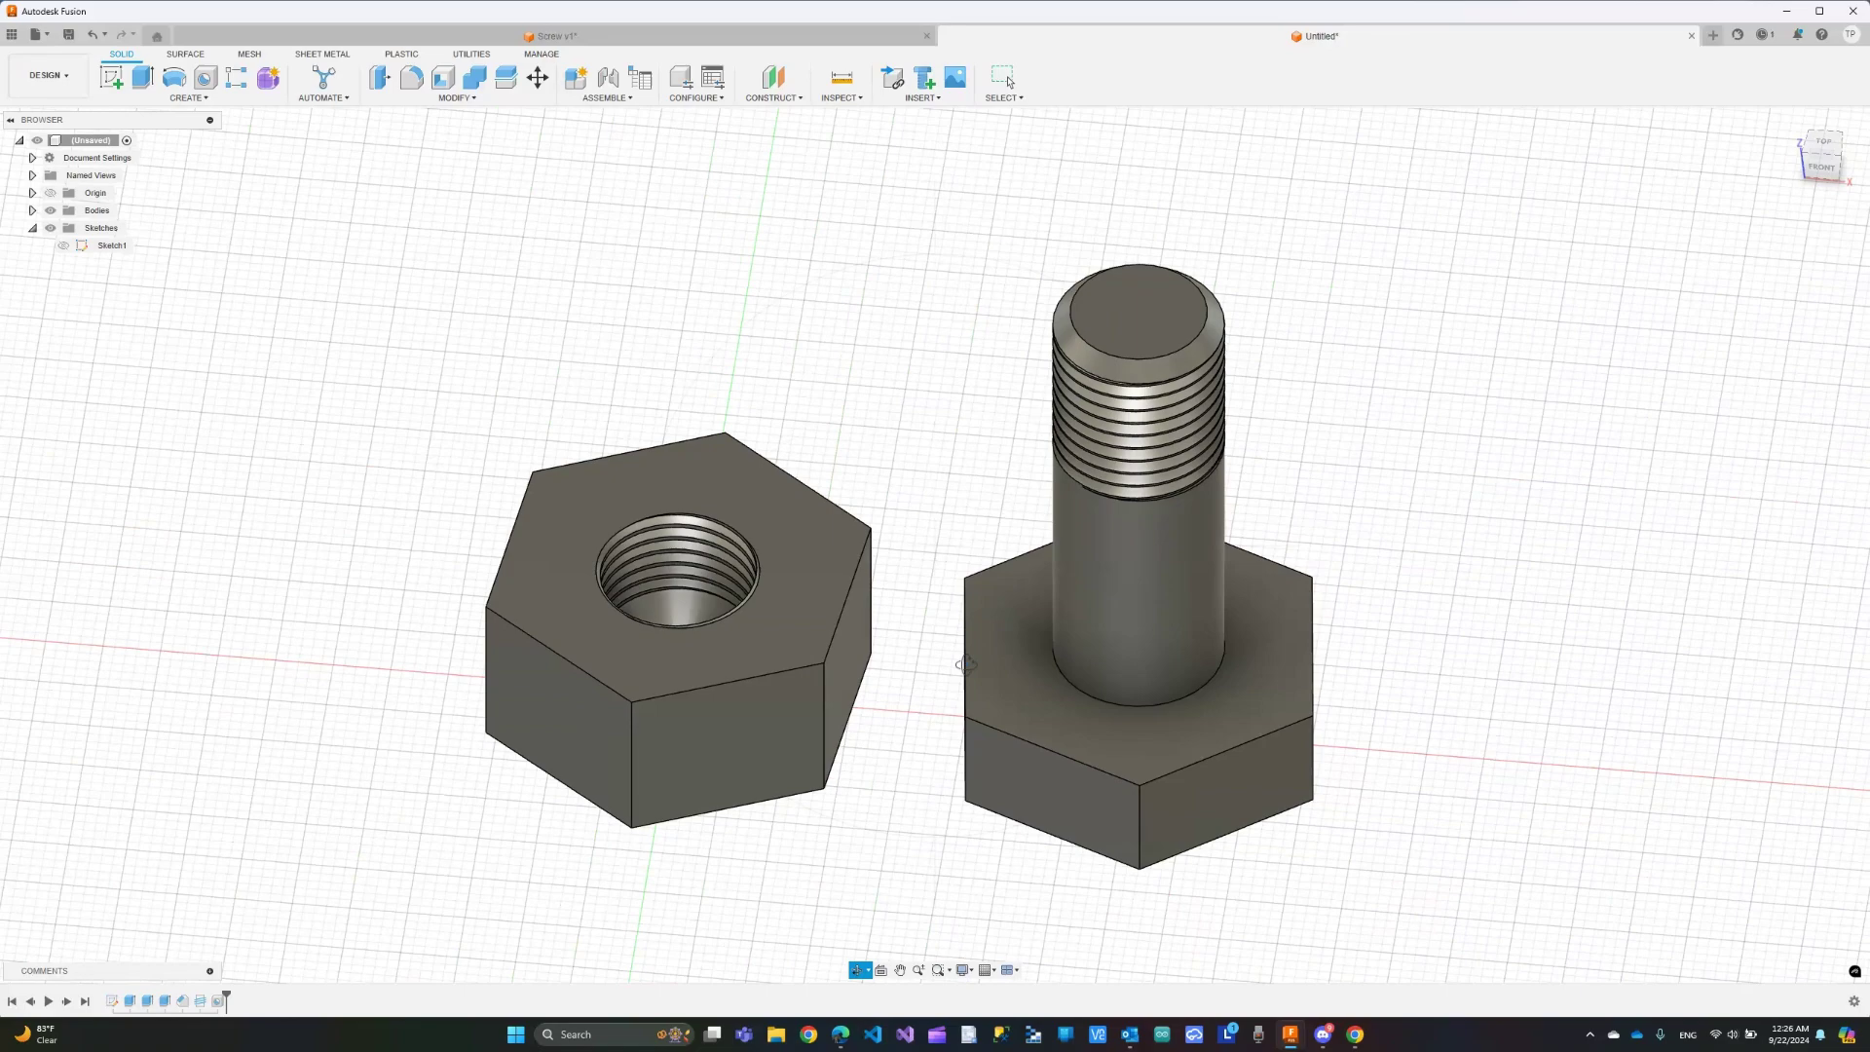
scroll(962, 661, up, 2)
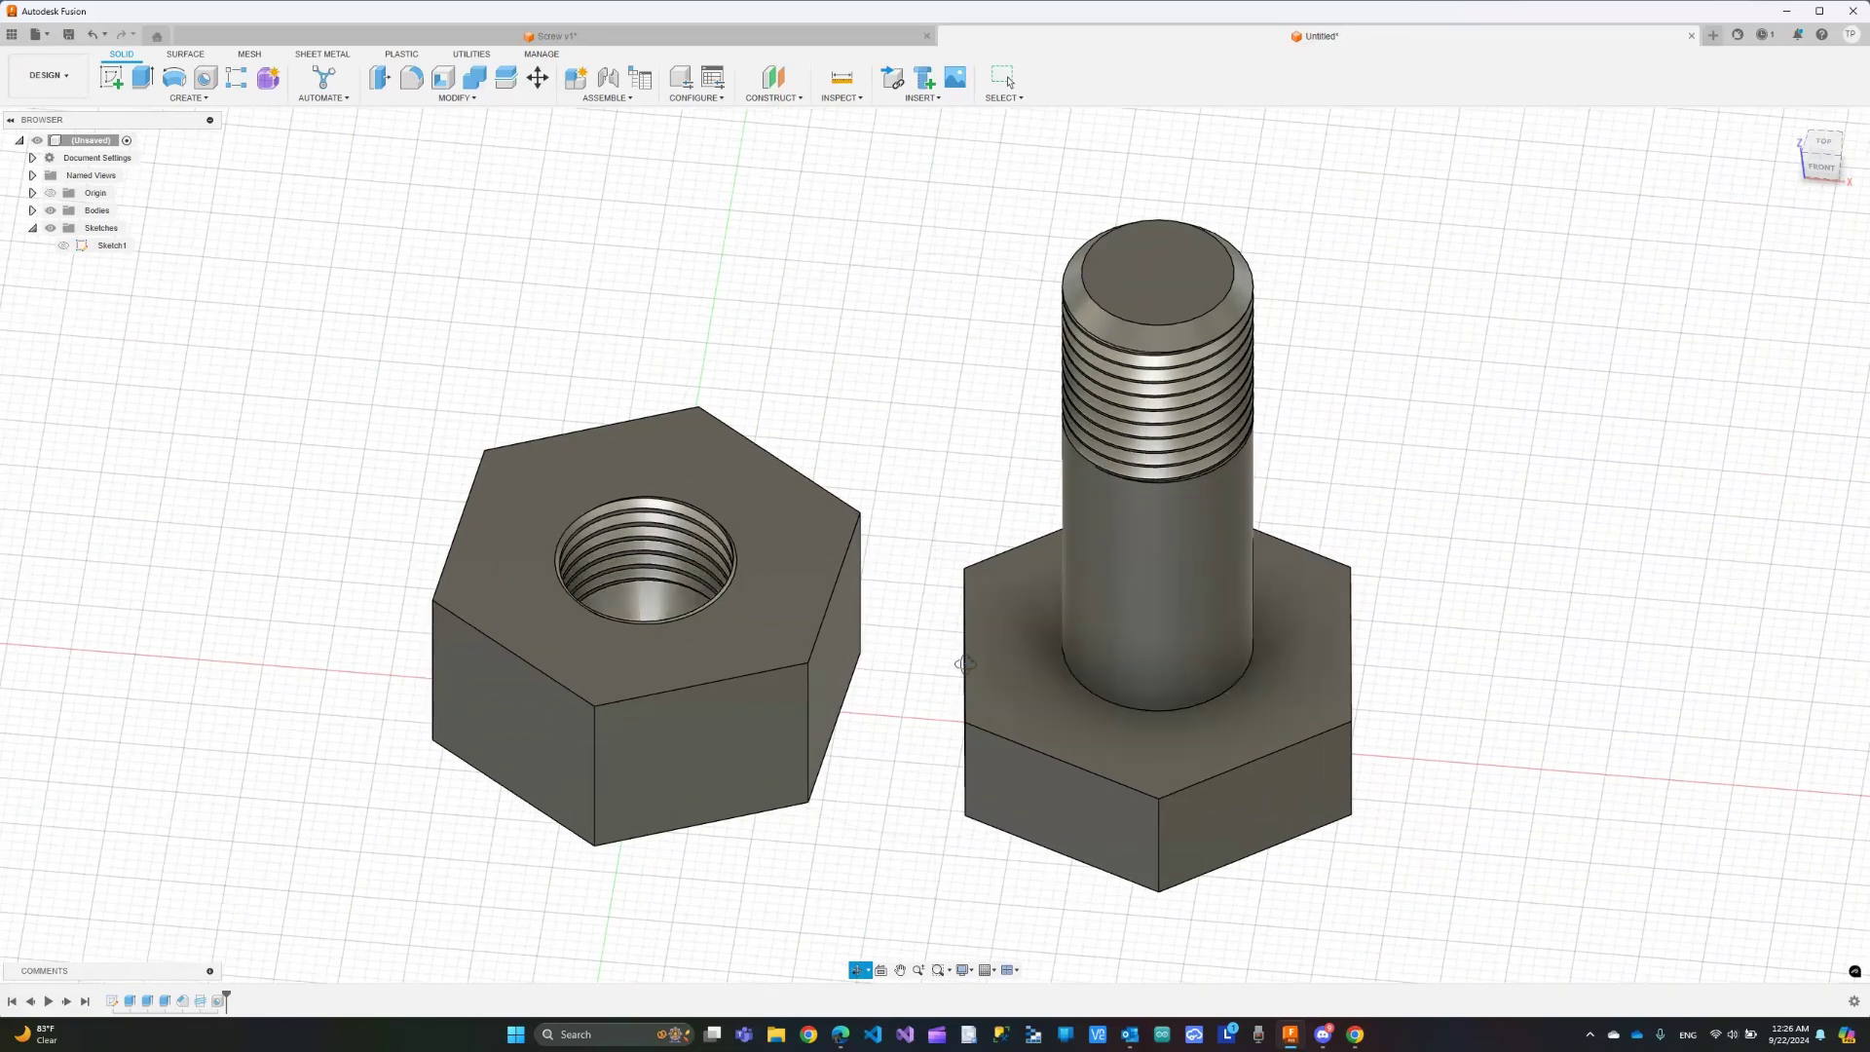
scroll(1473, 604, up, 1)
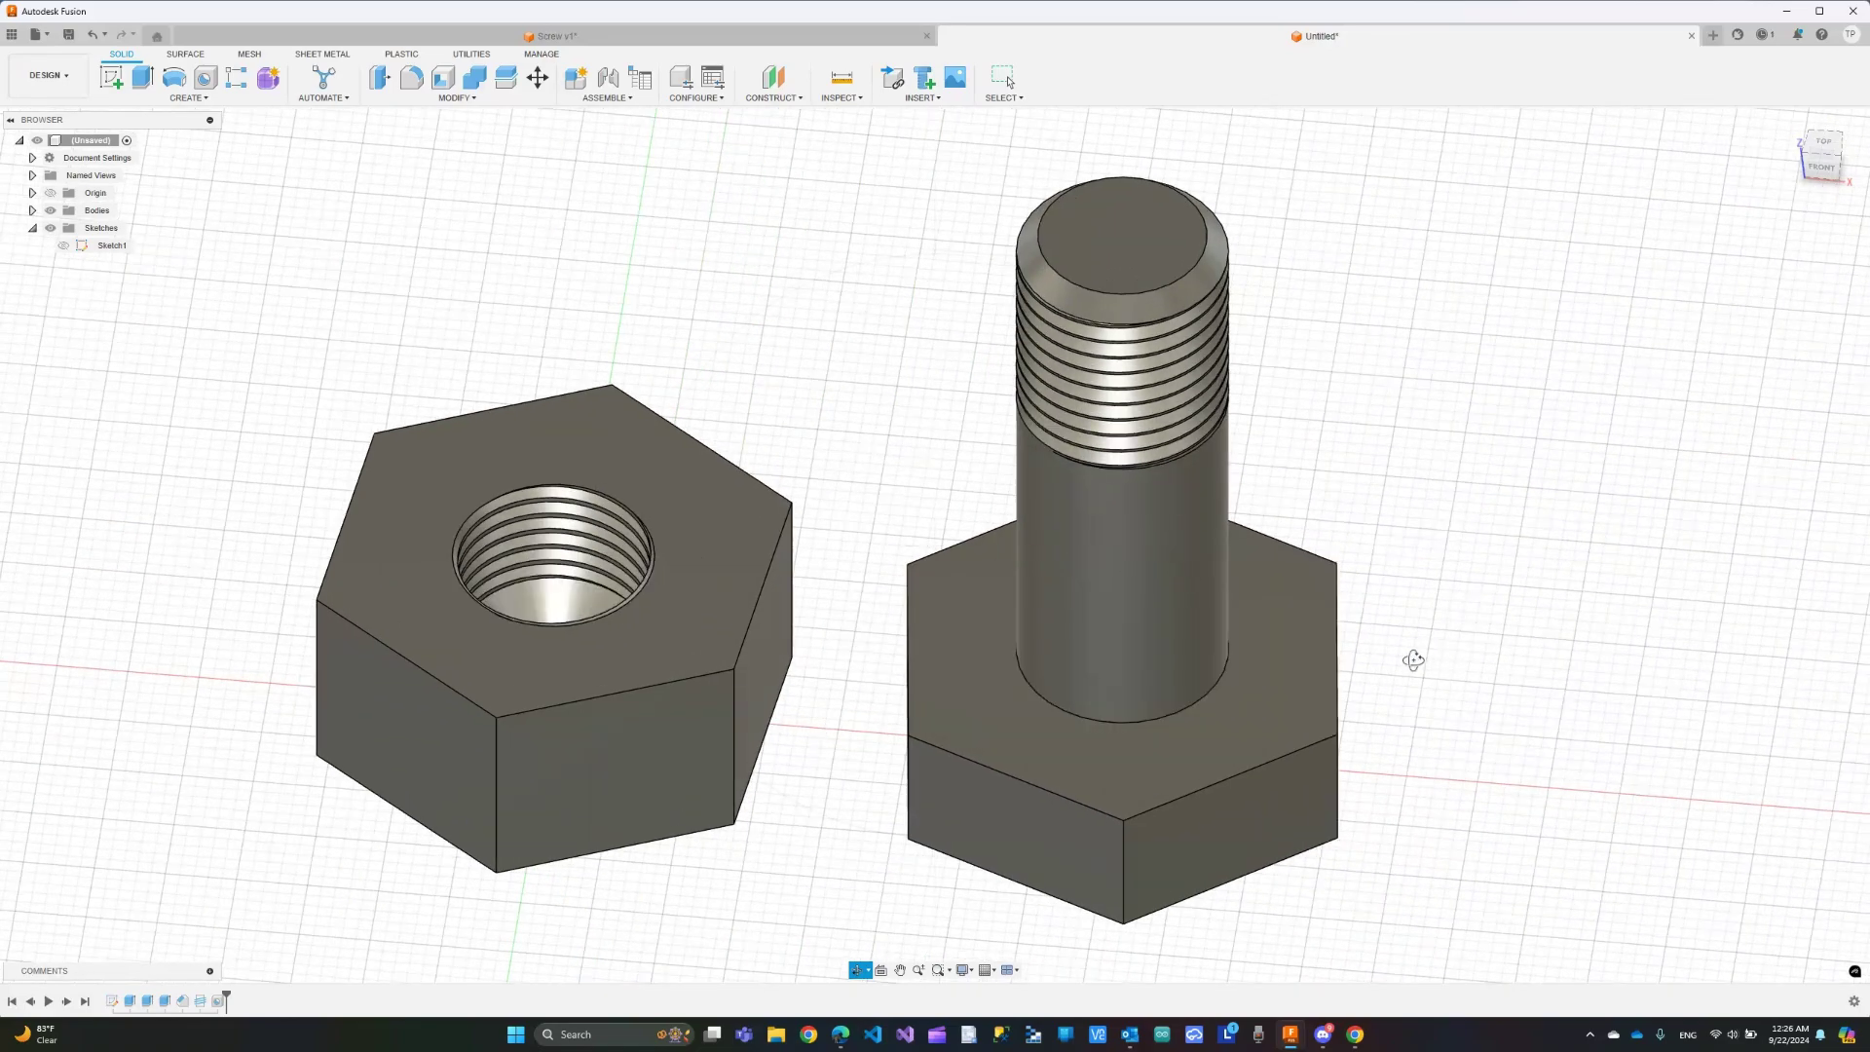